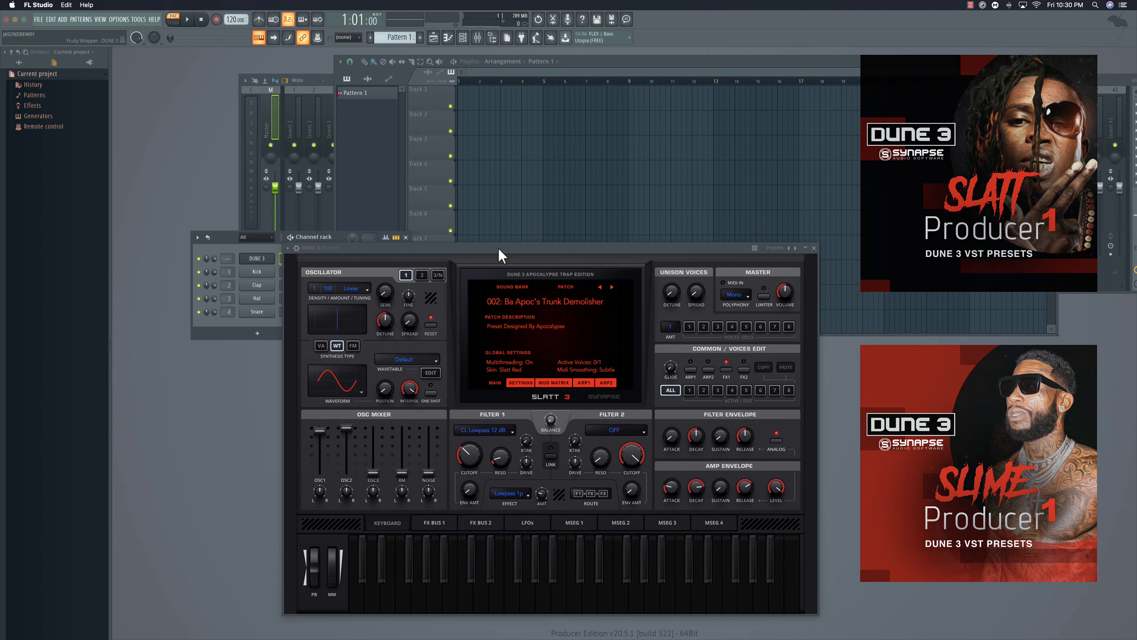
Load patch 001: Arp Brick Squad Gates and audition the bass patches one by one through 009: Ba Zaytoven's Delayed 808.
click(520, 300)
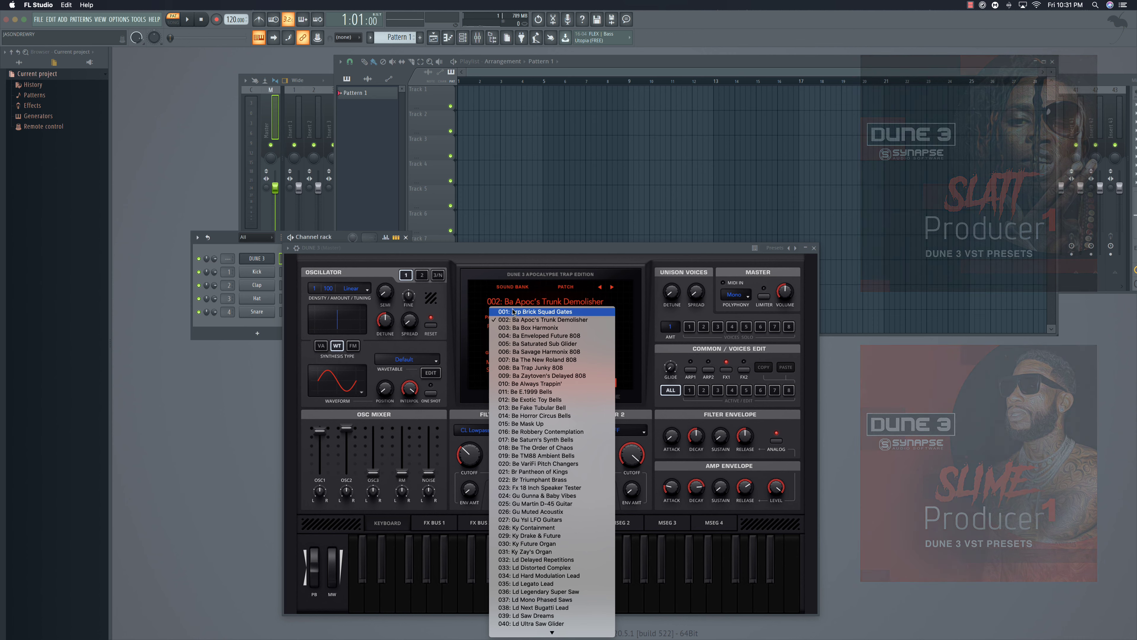
click(513, 311)
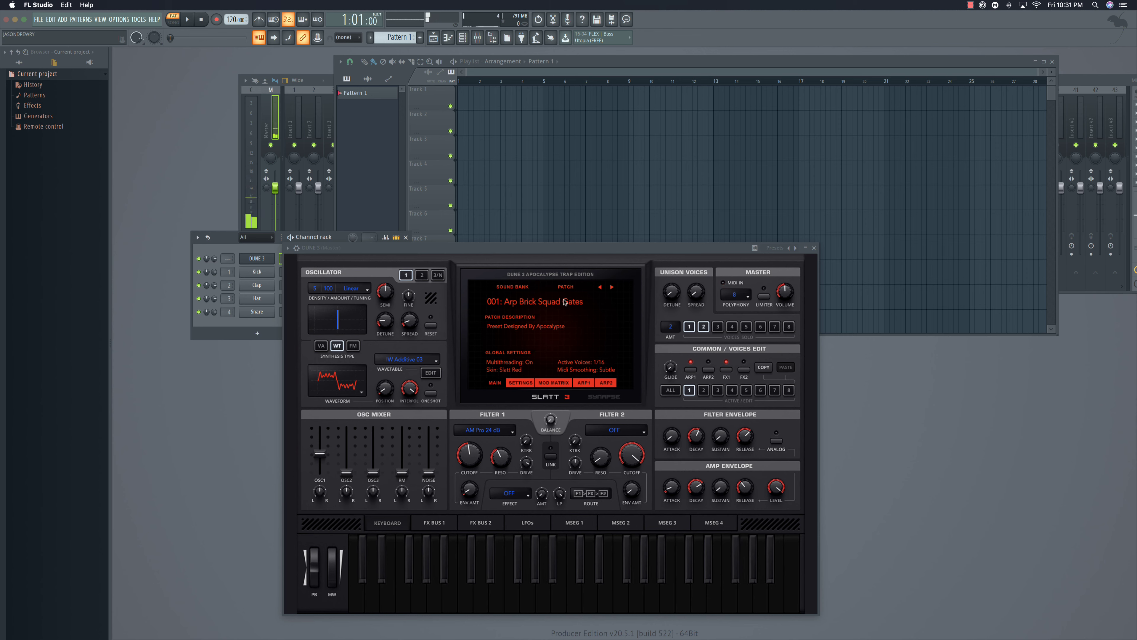
click(611, 289)
click(611, 288)
click(610, 288)
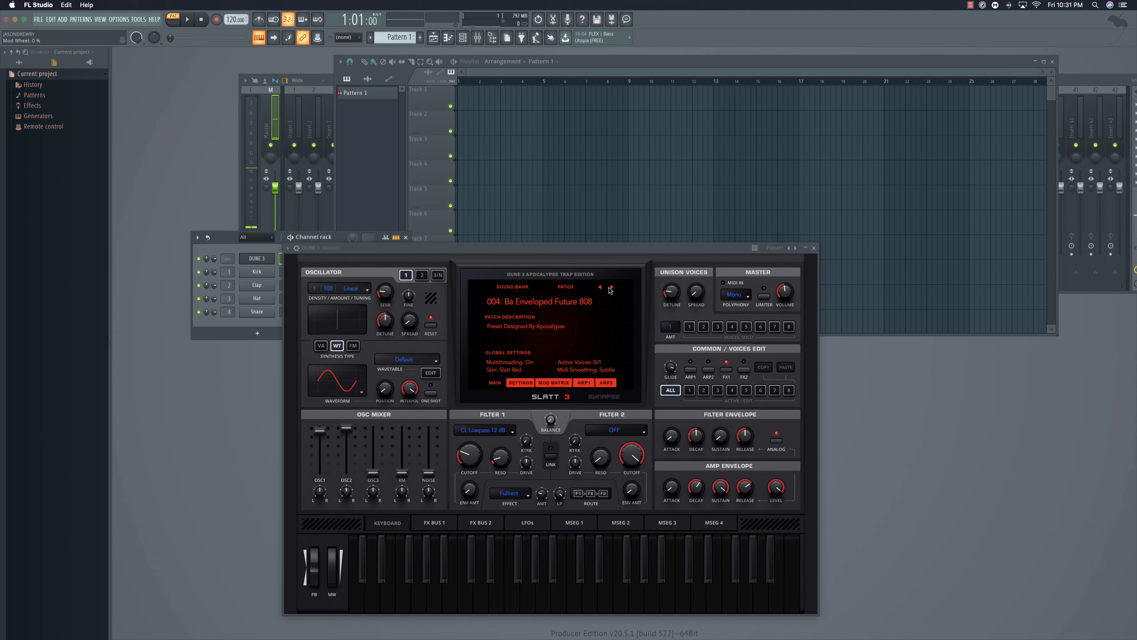
click(610, 289)
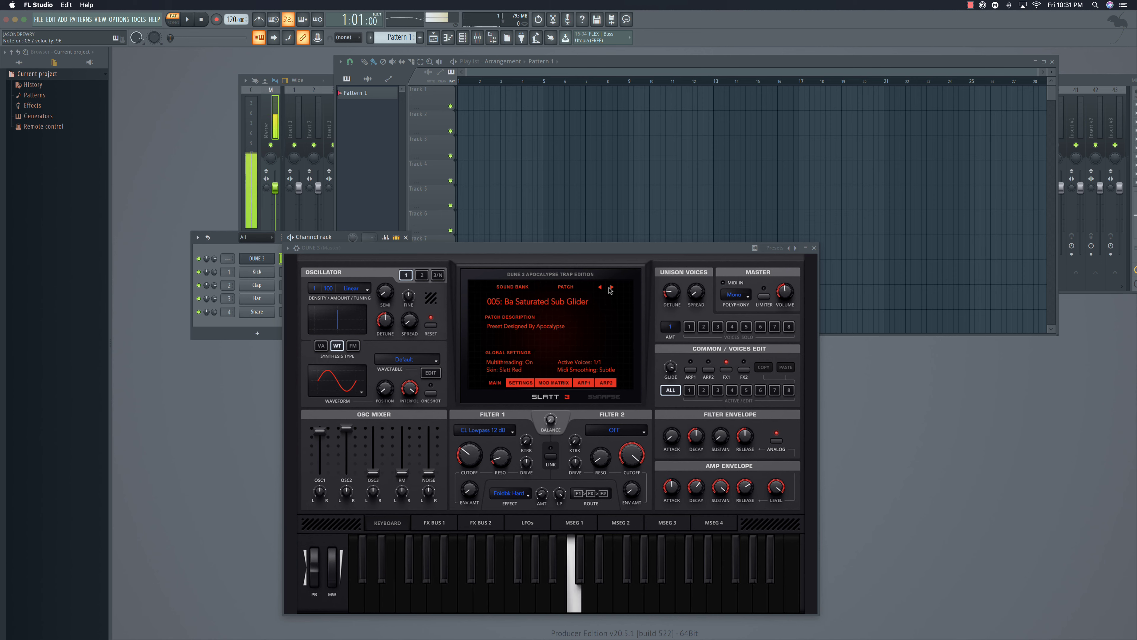
click(611, 288)
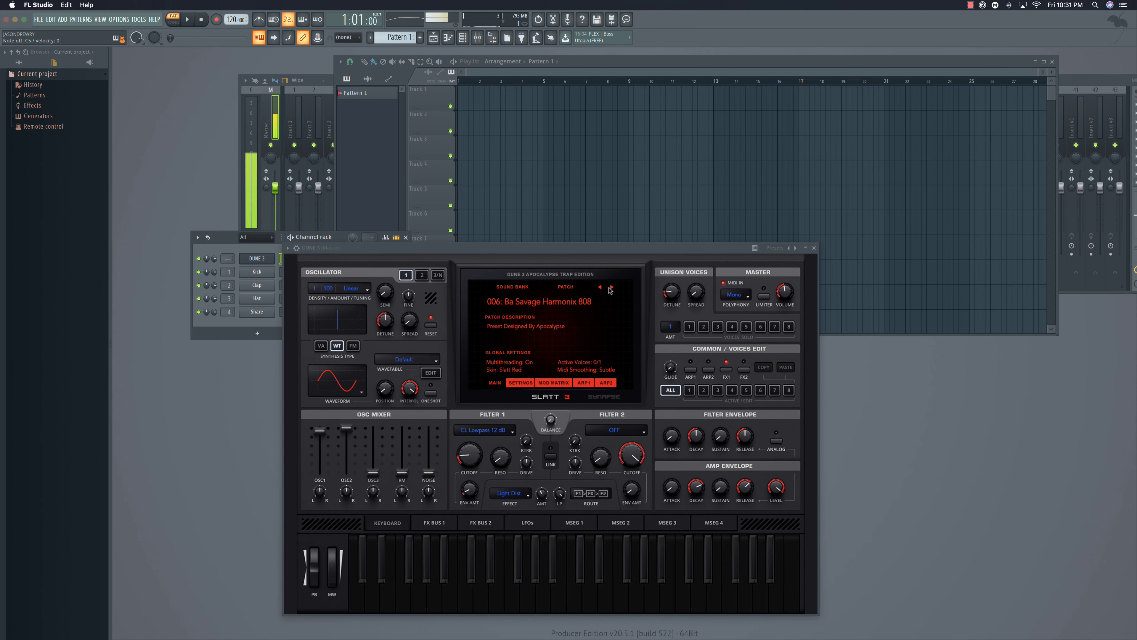
click(611, 288)
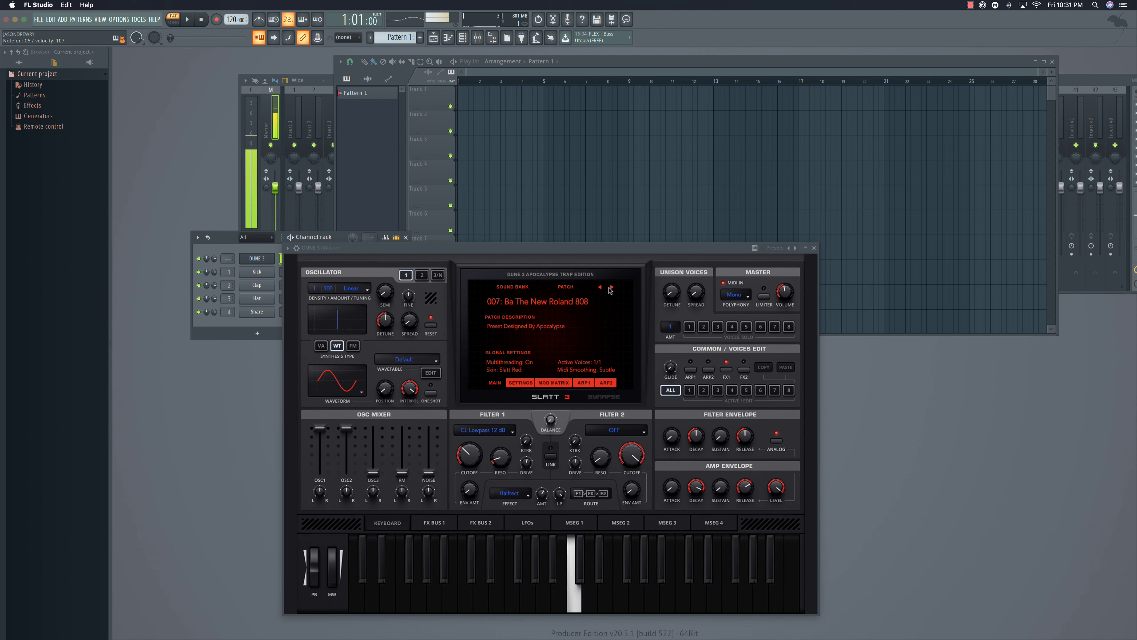
click(611, 288)
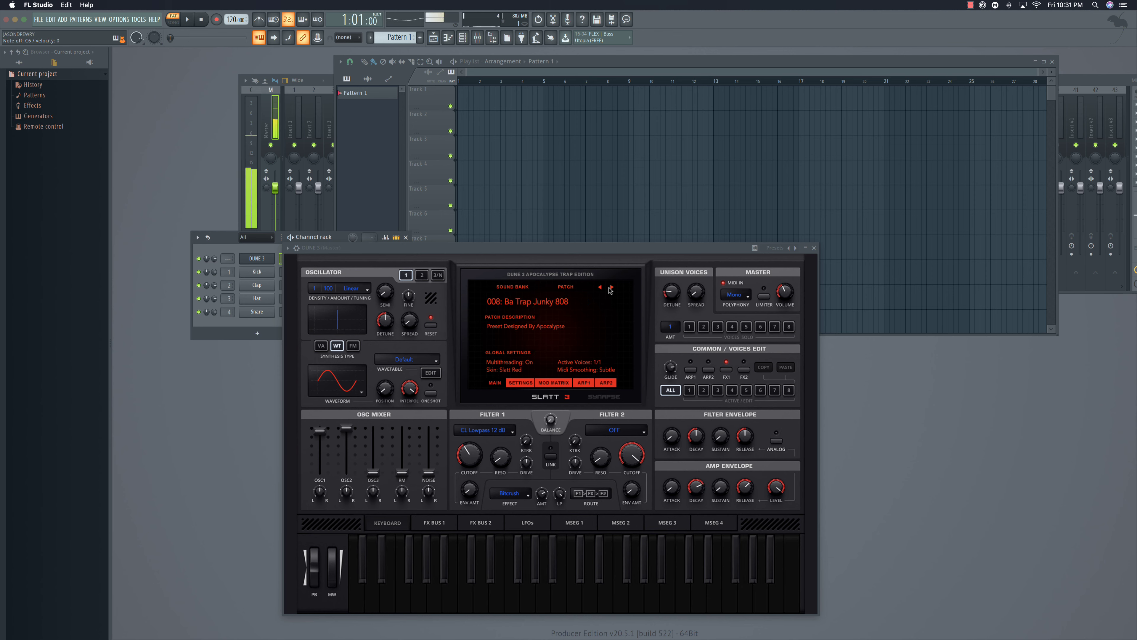
click(610, 288)
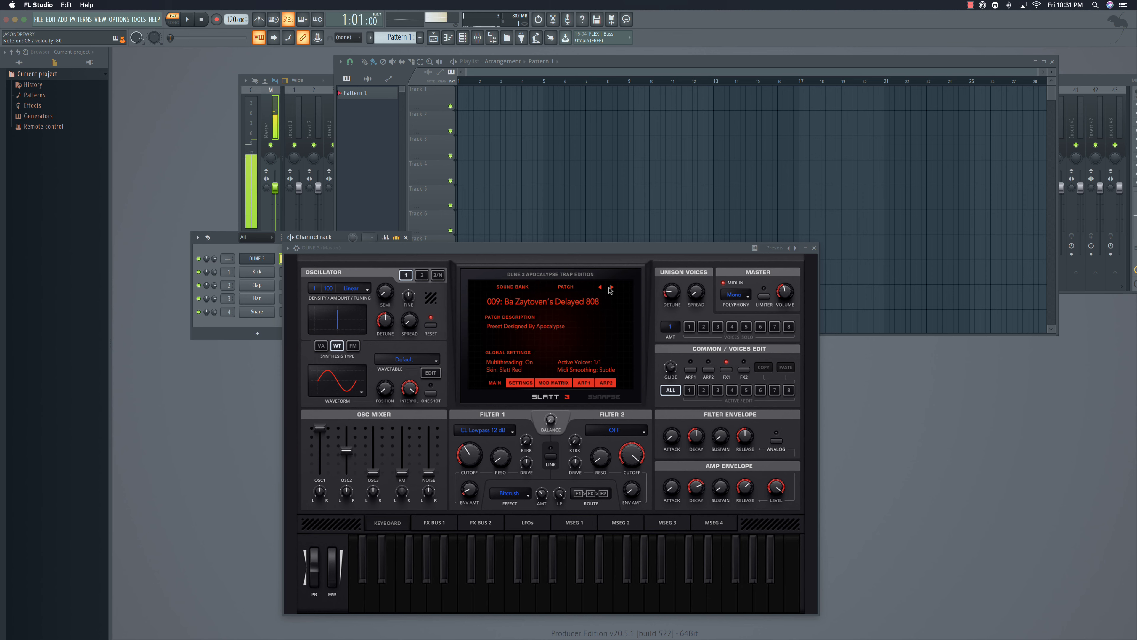
Audition the bell patches in order, from 010: Be Always Trappin' through 016: Be Robbery Contemplation.
click(610, 288)
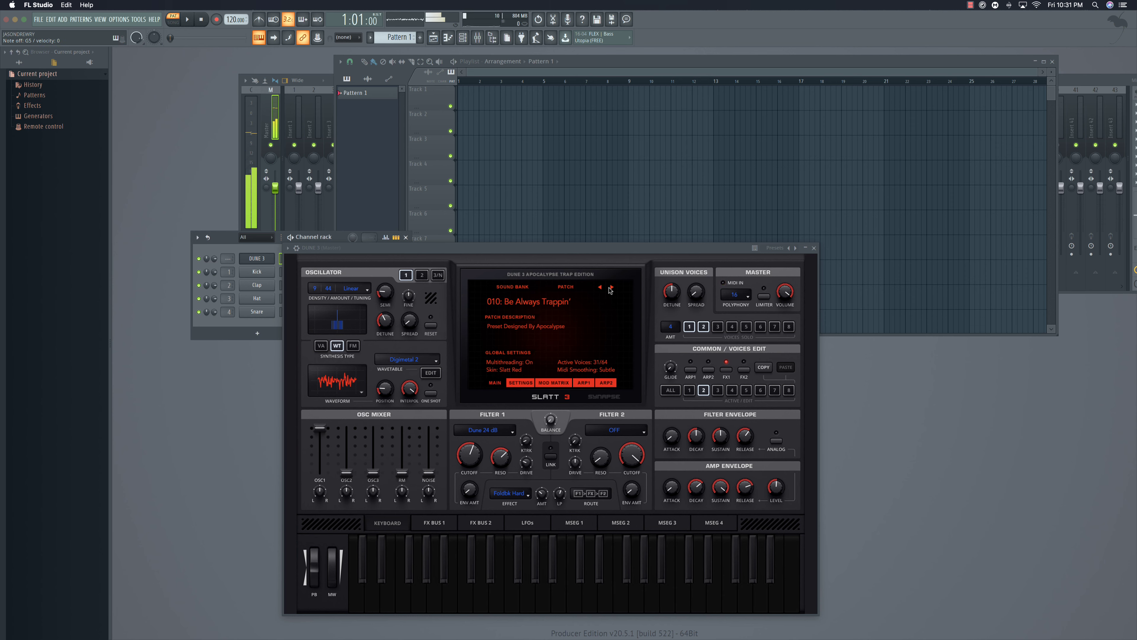
click(611, 287)
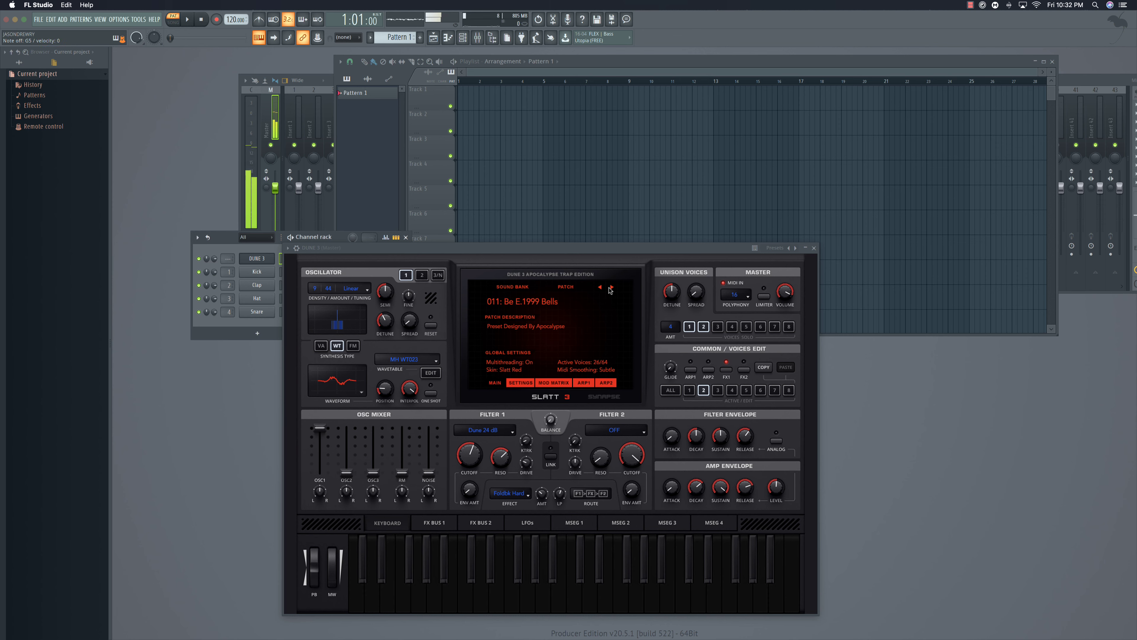
click(609, 288)
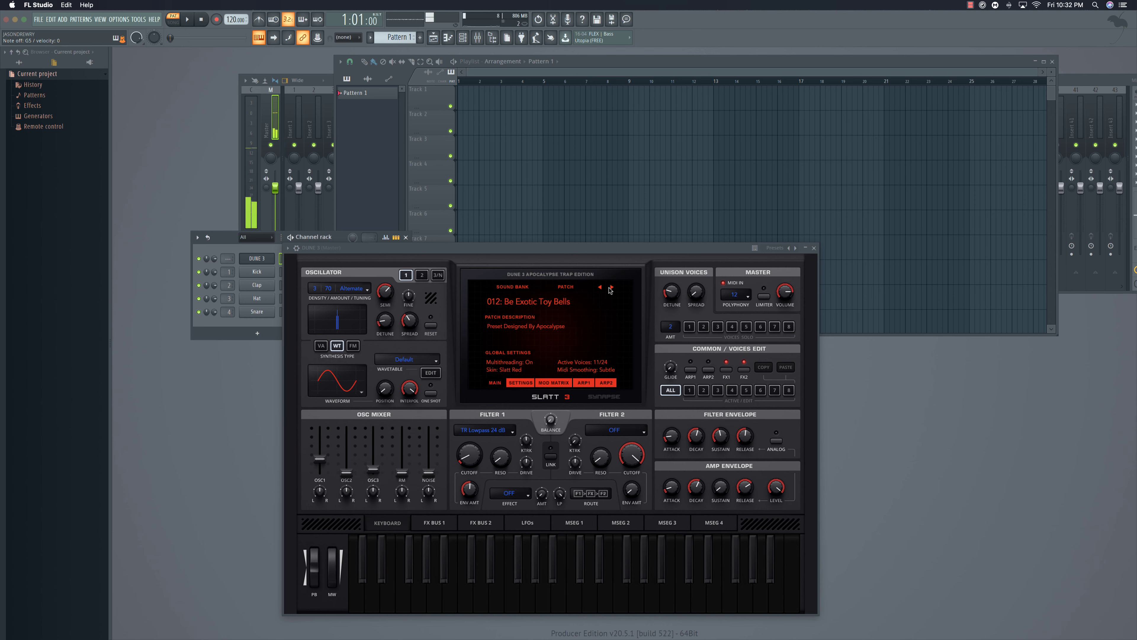
click(611, 288)
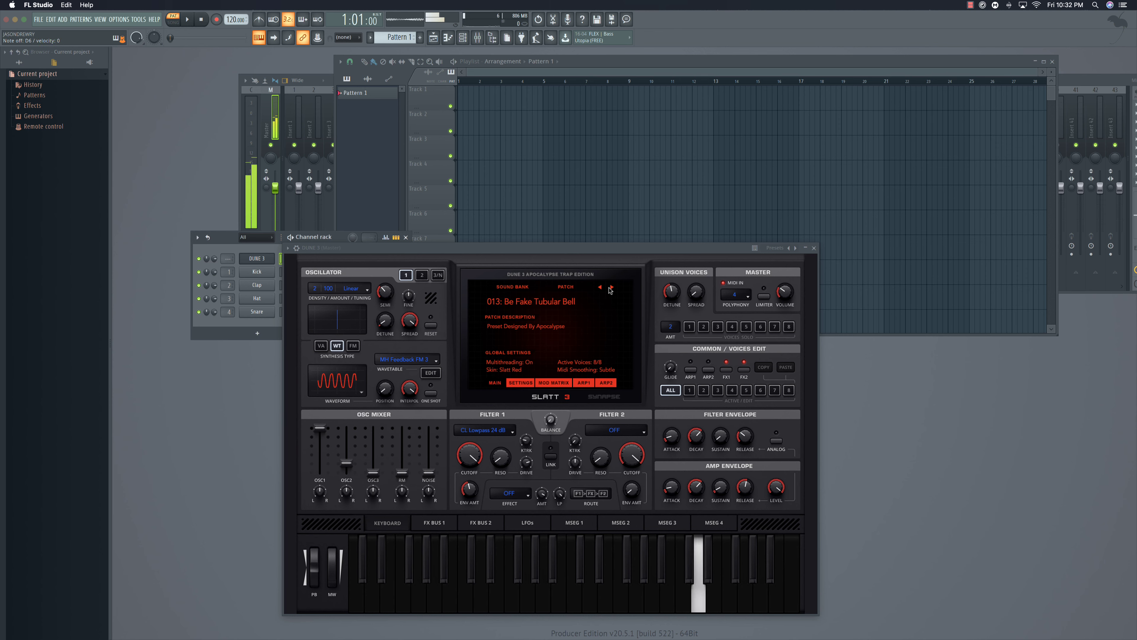
click(610, 287)
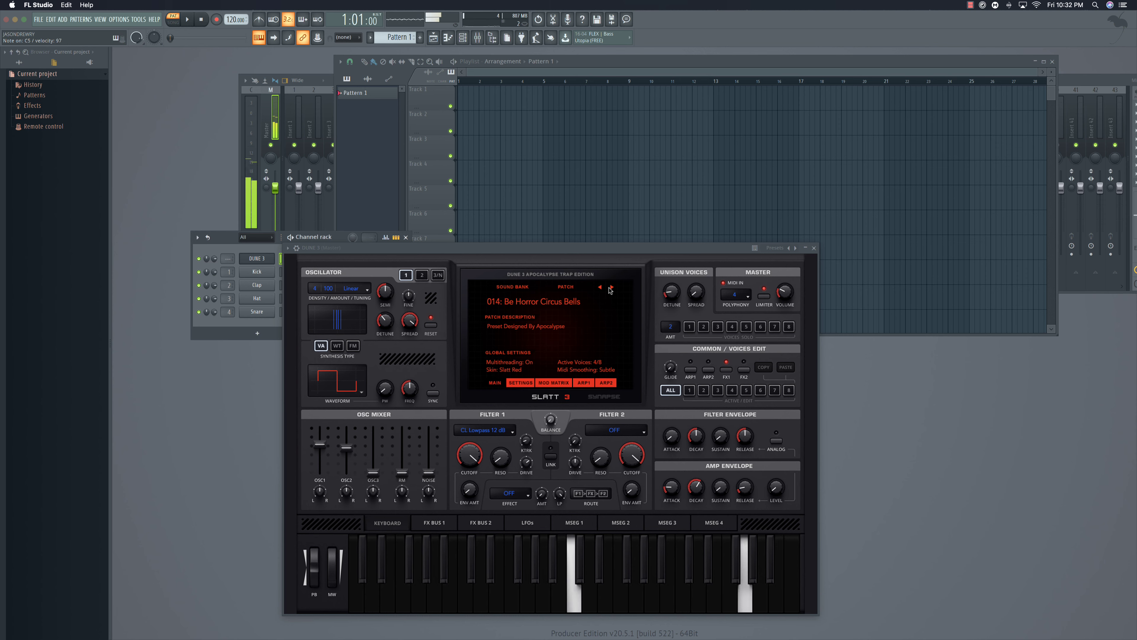
click(611, 288)
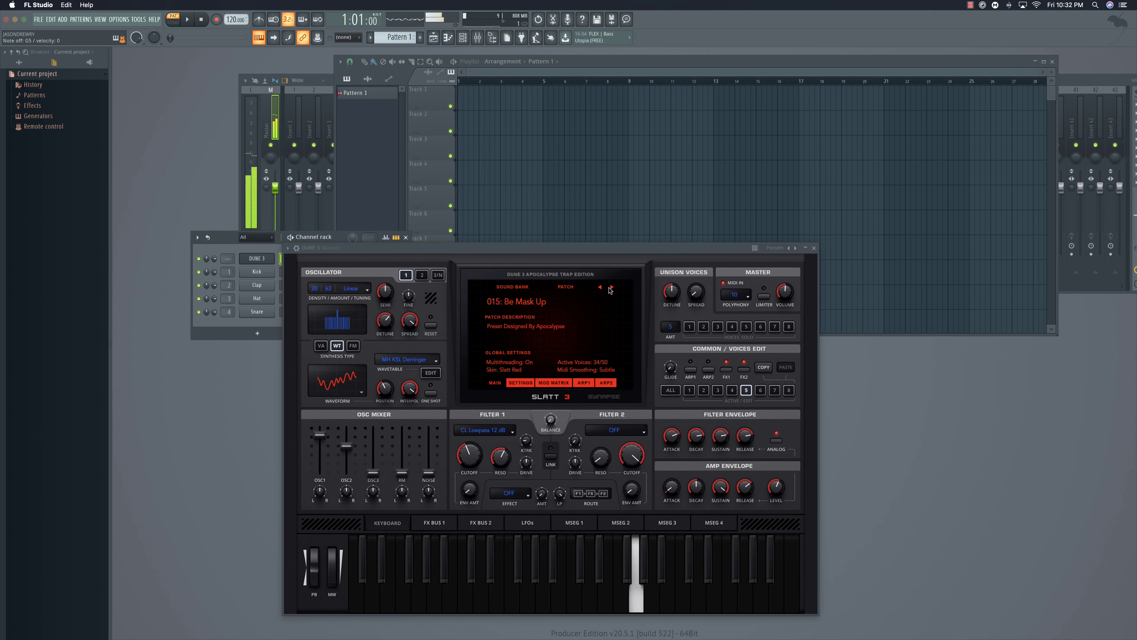
click(610, 288)
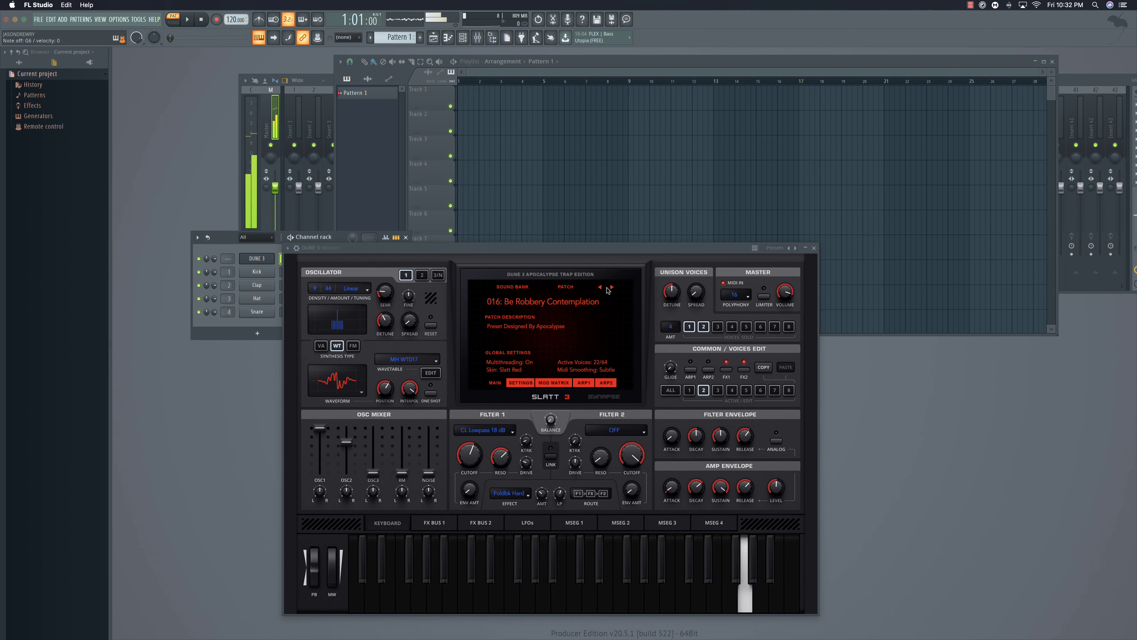
Load patch 060: Sq 2020 Gucci Mane from the patch list and play single notes in several octaves to hear its sequence.
click(518, 302)
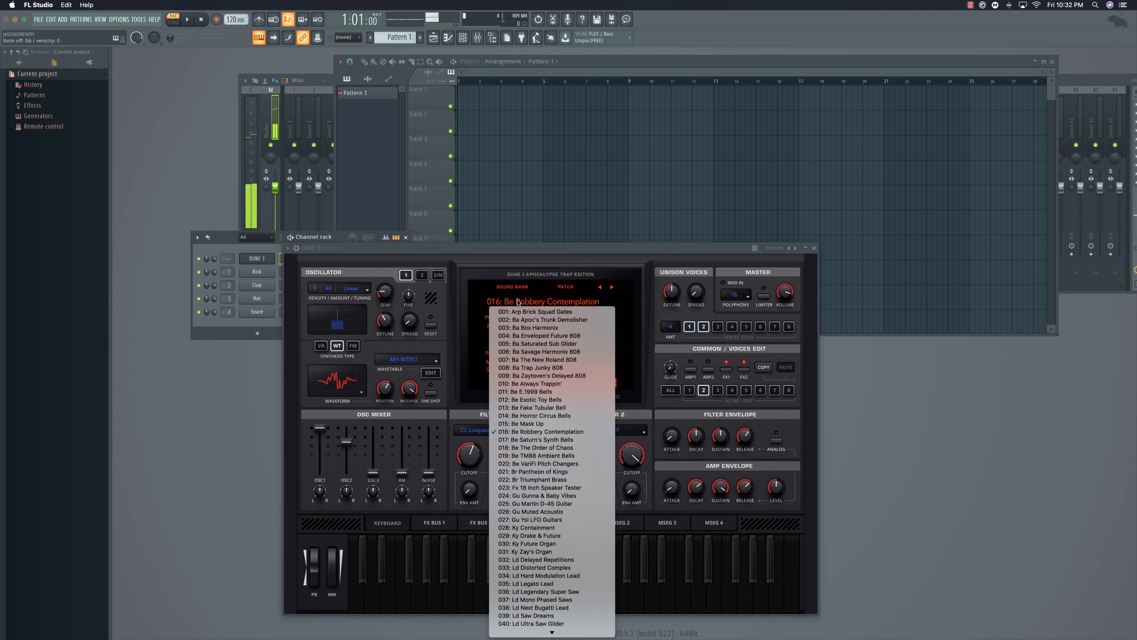
scroll(512, 448, down, 5)
scroll(512, 442, down, 5)
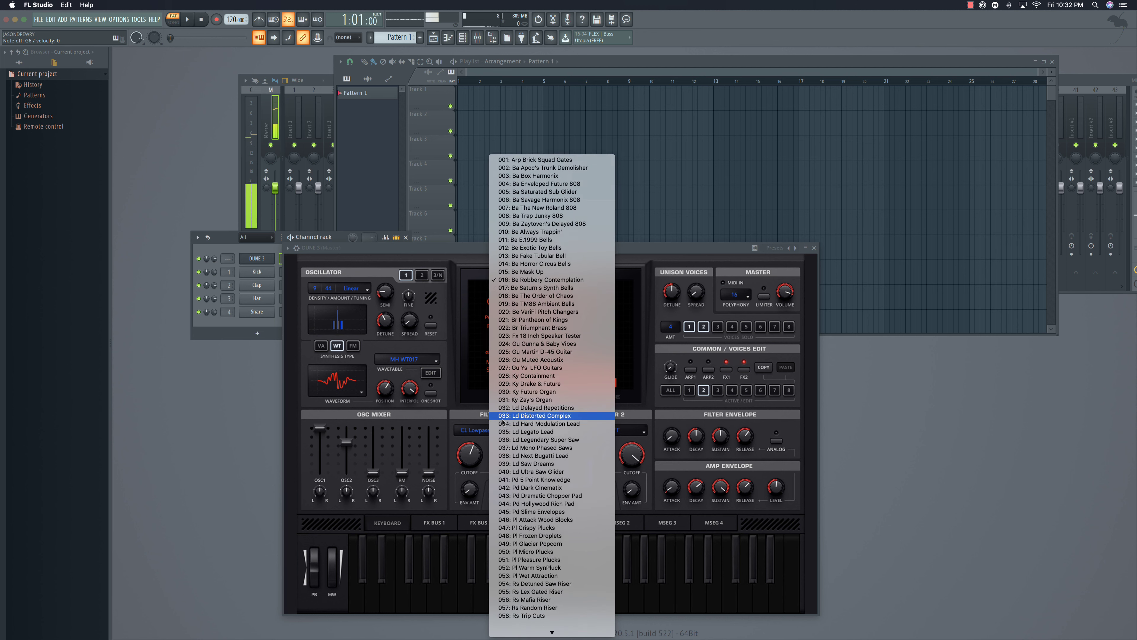
scroll(503, 394, down, 6)
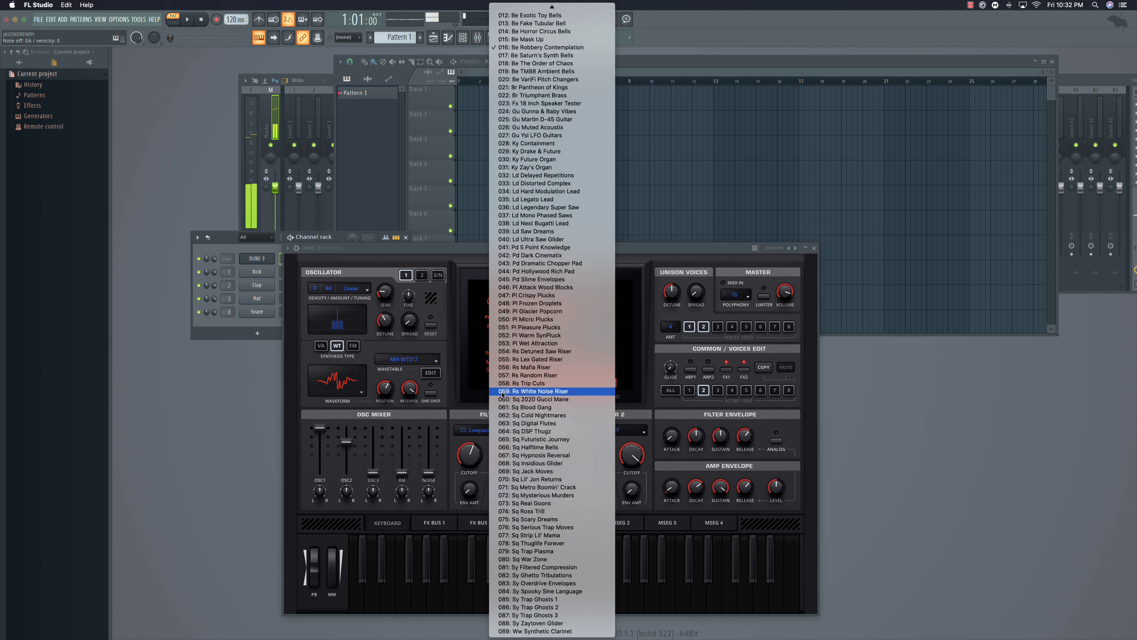
click(534, 400)
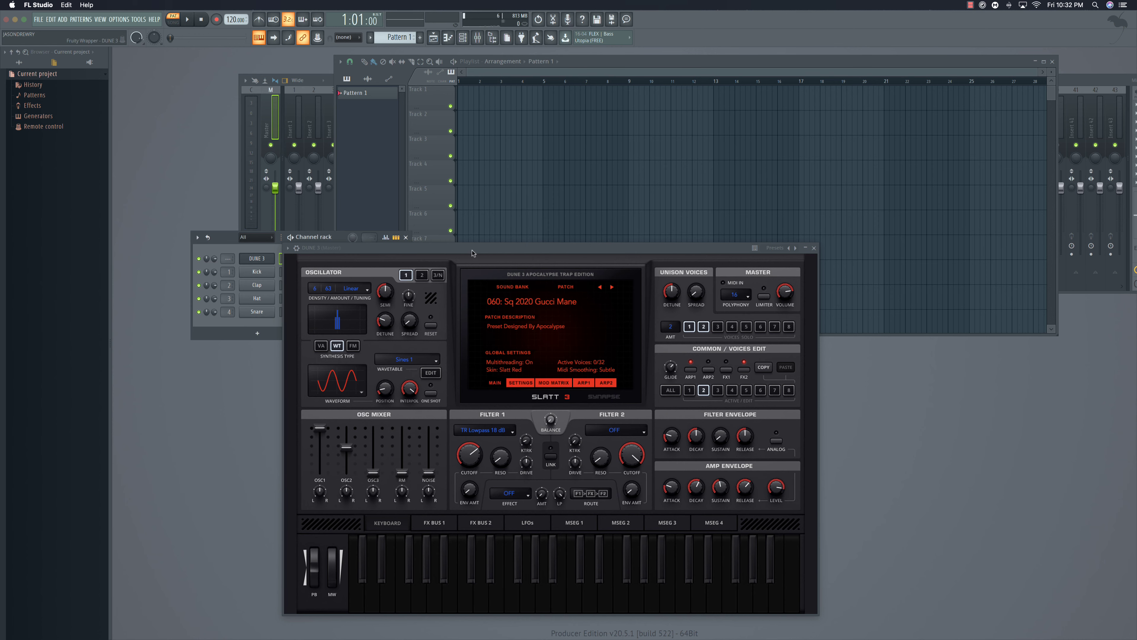
key(z)
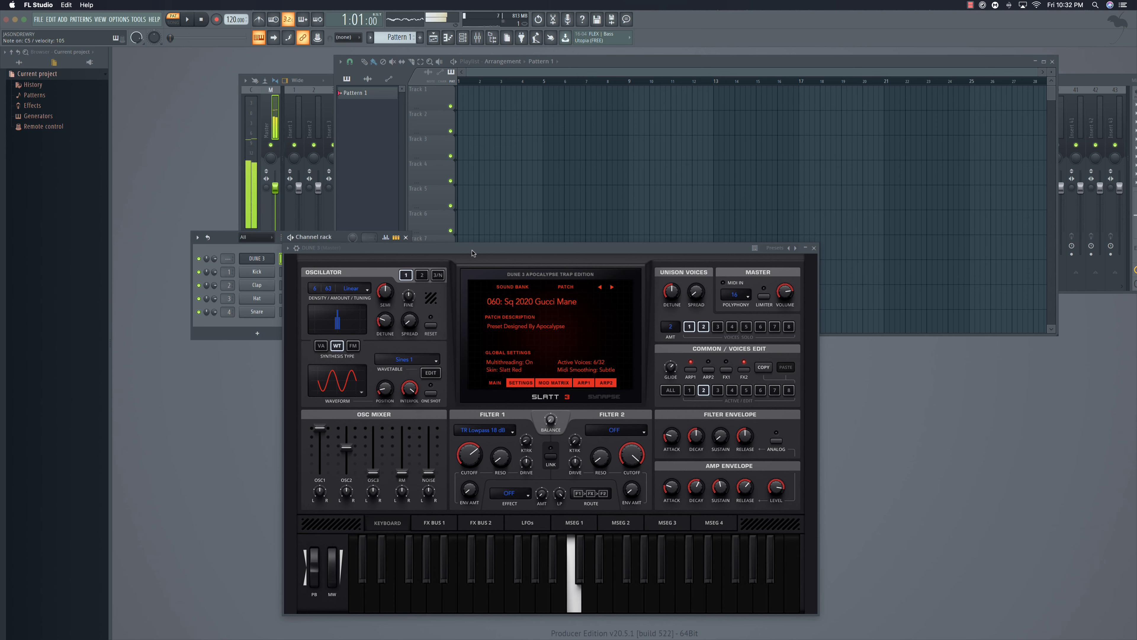
key(q)
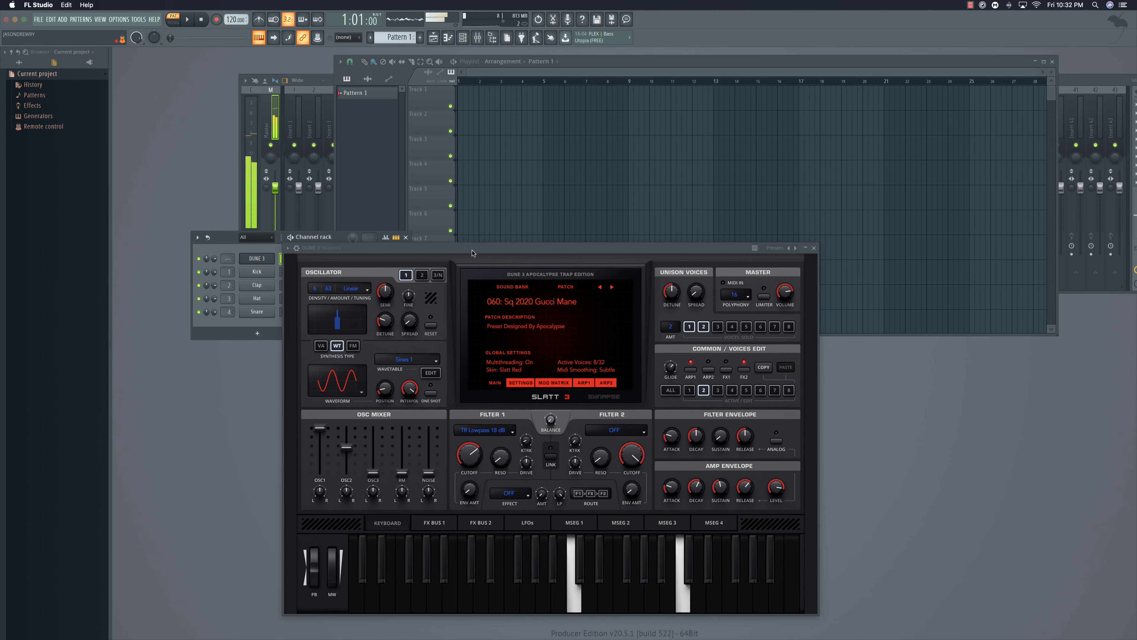
key(i)
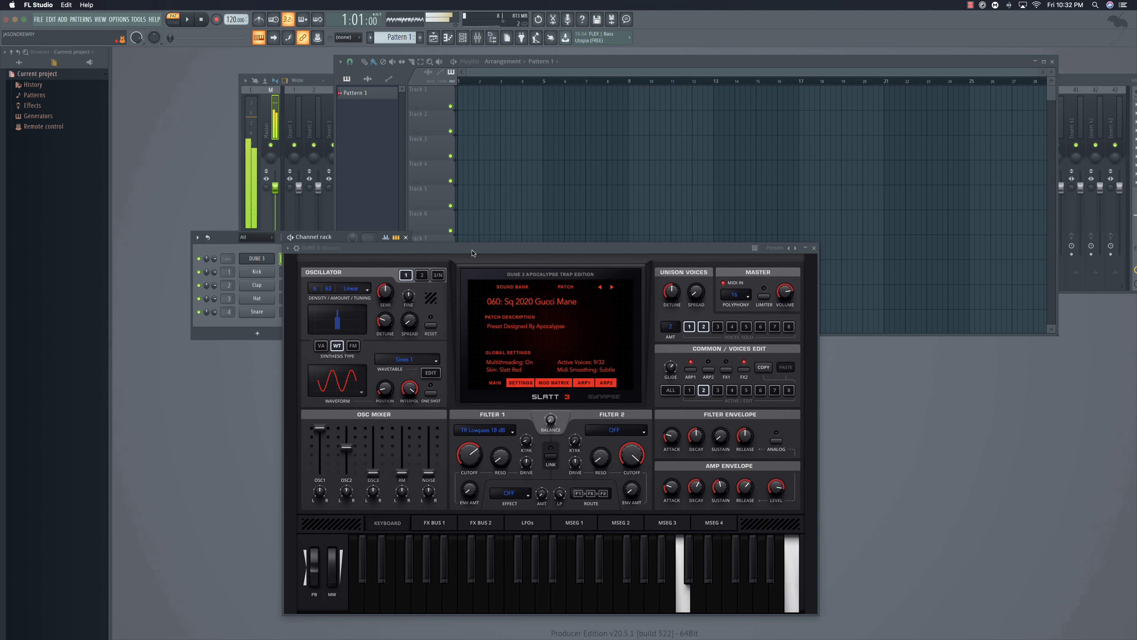
key(z)
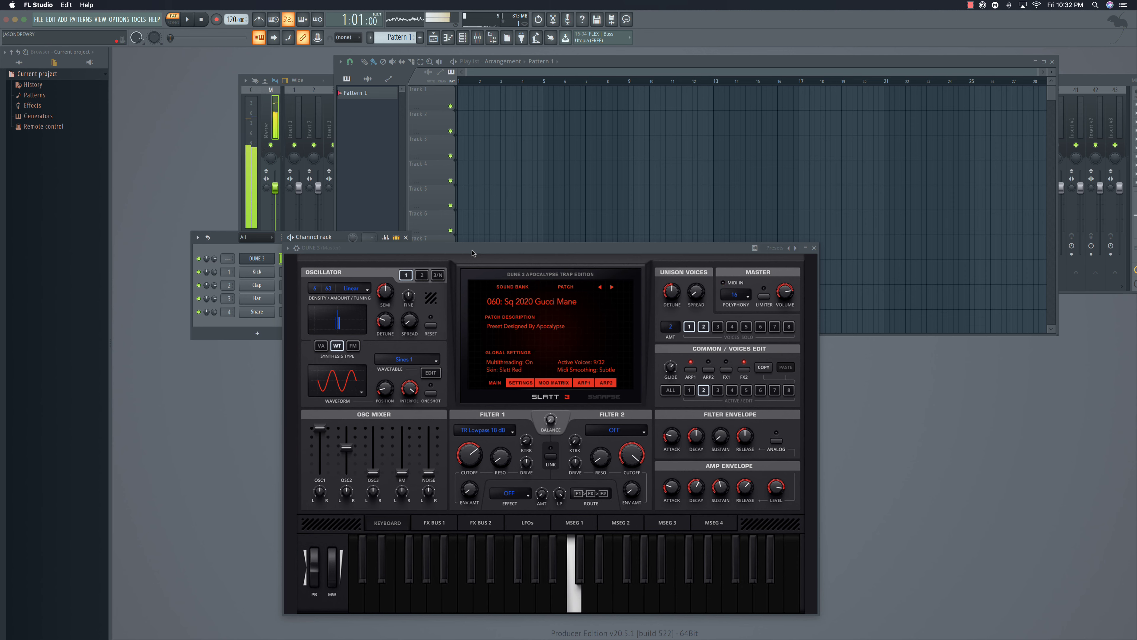
Advance to patch 061: Sq Blood Gang and play single notes in different octaves to audition it.
click(612, 287)
key(z)
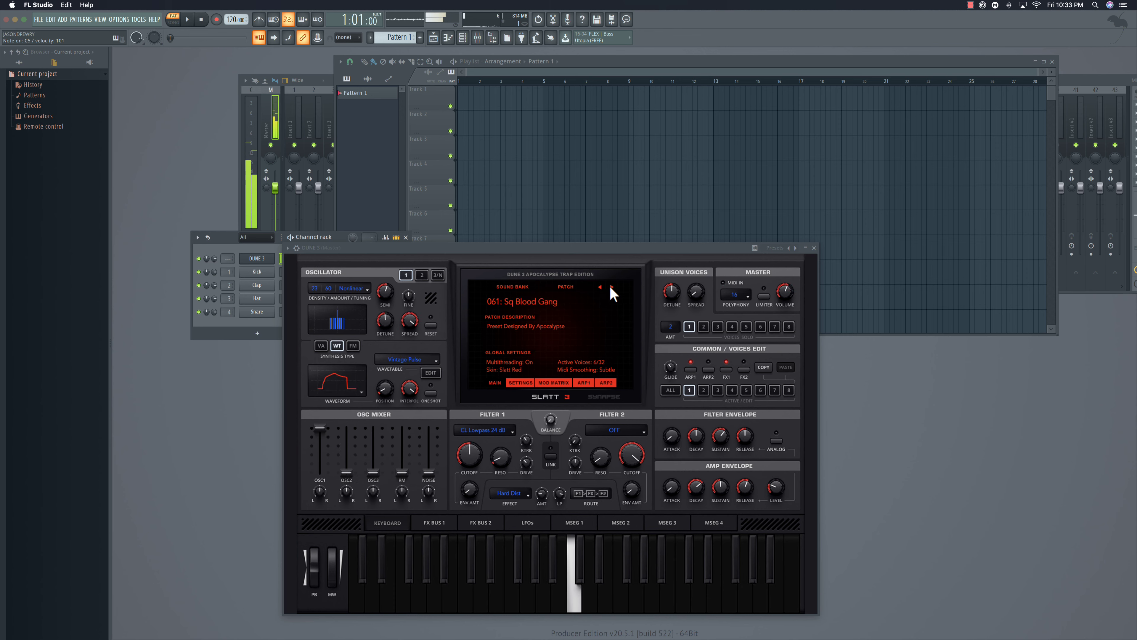
key(z)
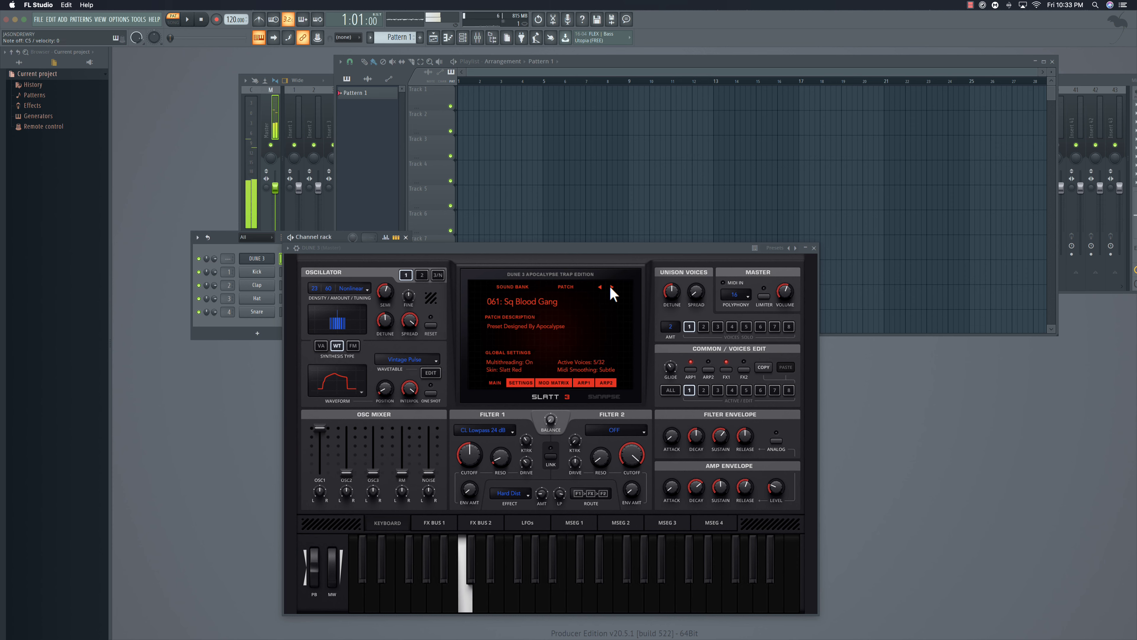
key(i)
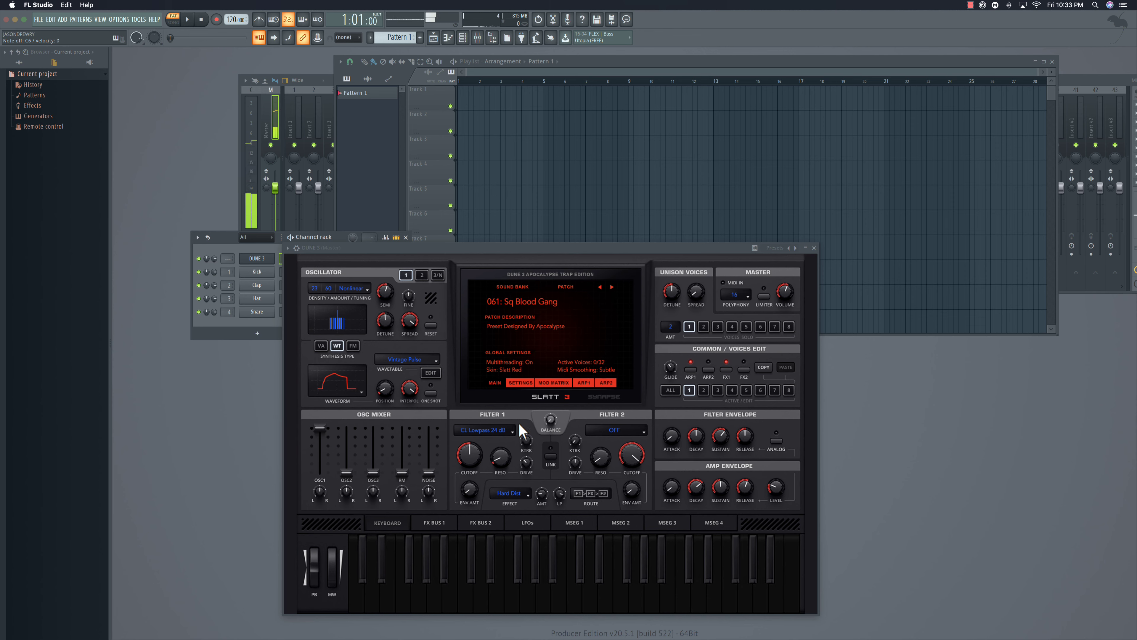
Advance to patch 062: Sq Cold Nightmares, inspect its first arpeggiator's pattern and return to the main page.
click(612, 286)
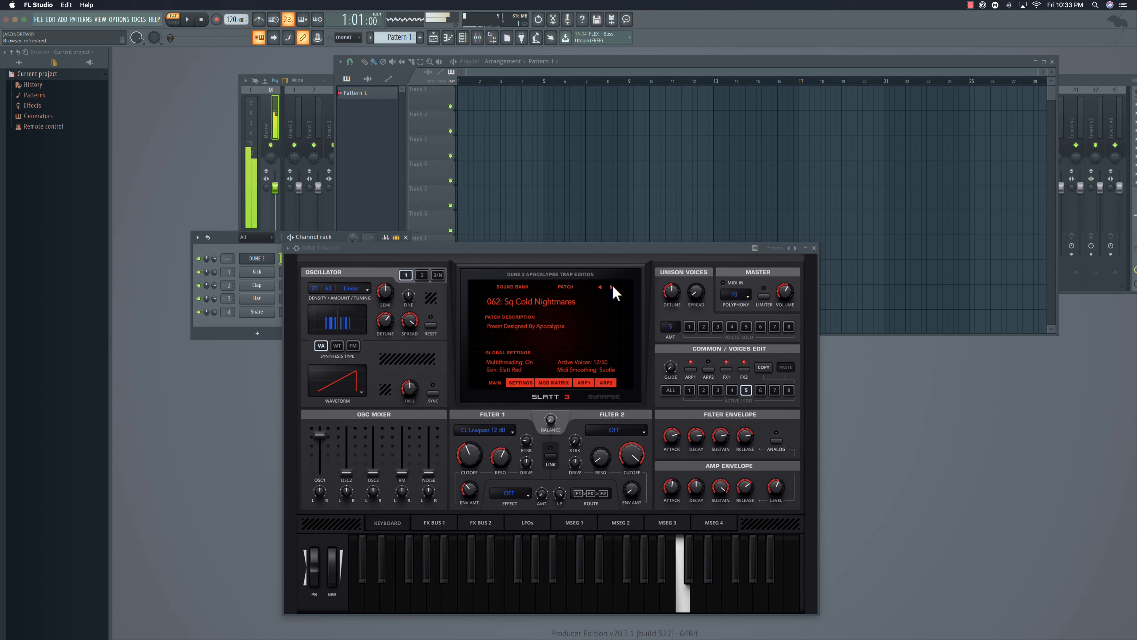
click(582, 381)
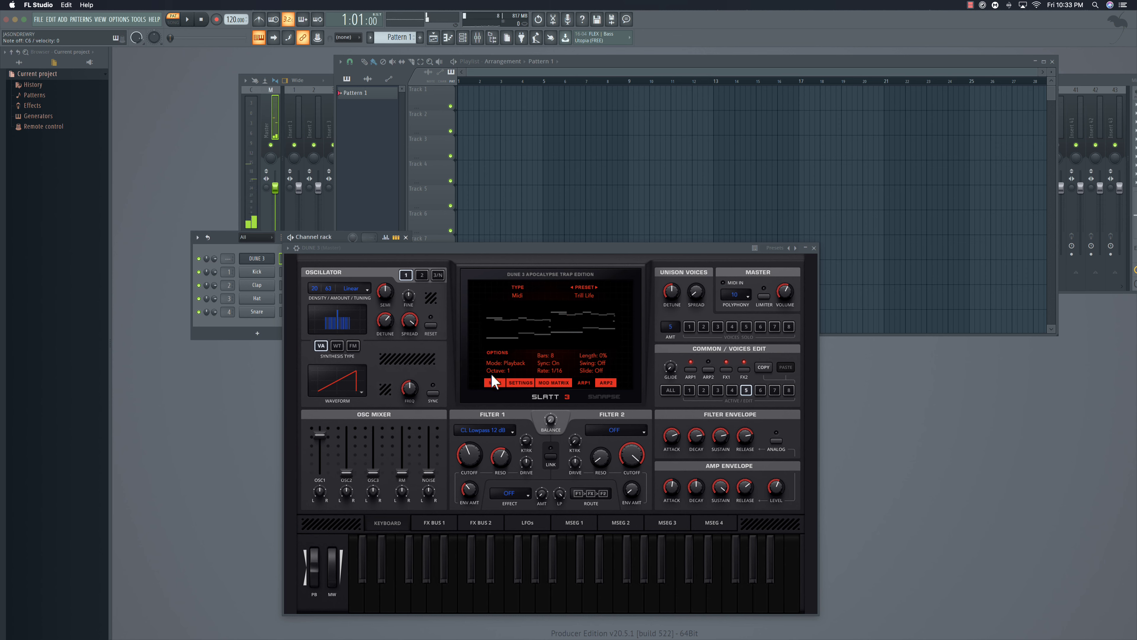
click(493, 382)
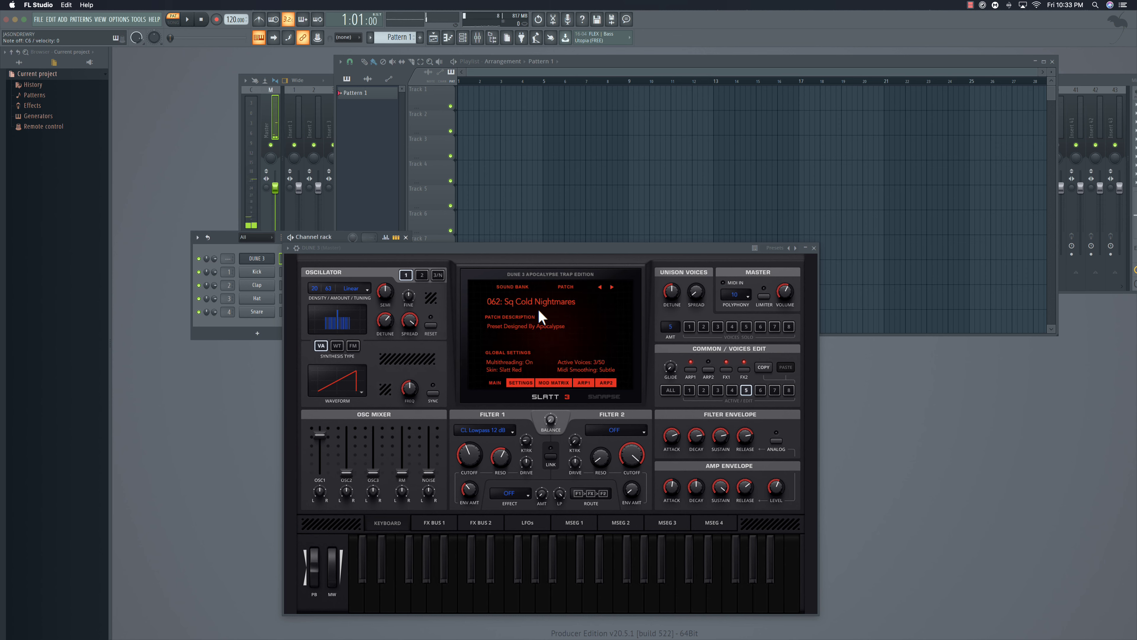
Advance through 063: Sq Digital Flutes to 064: Sq DSP Thugz, inspect its first arpeggiator's pattern and return to the main page.
click(611, 286)
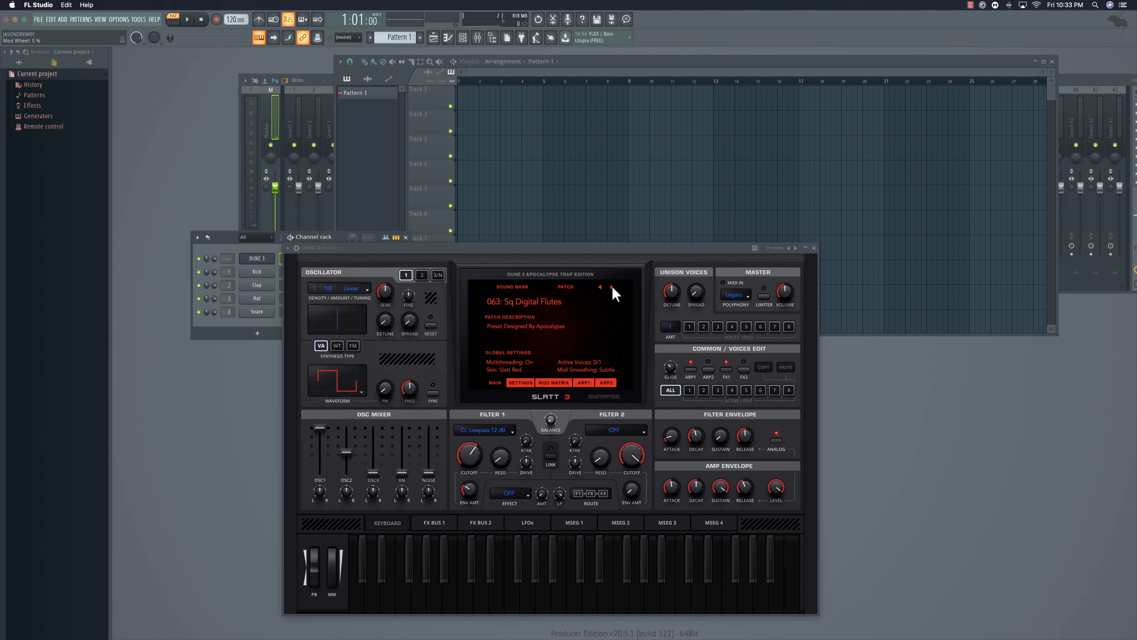
click(611, 286)
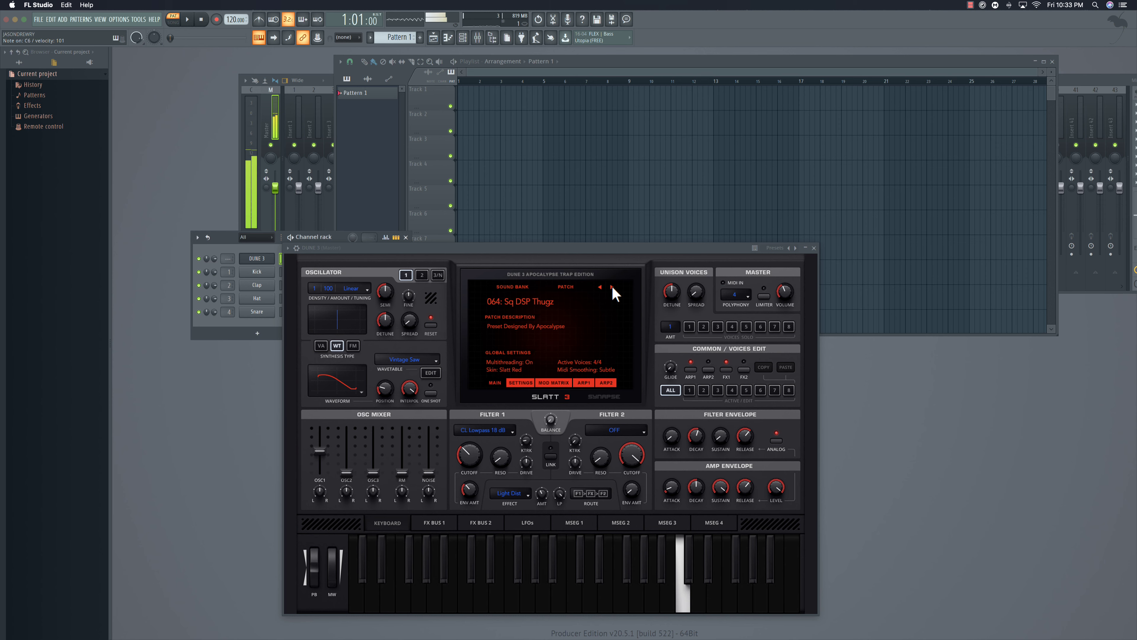
click(585, 382)
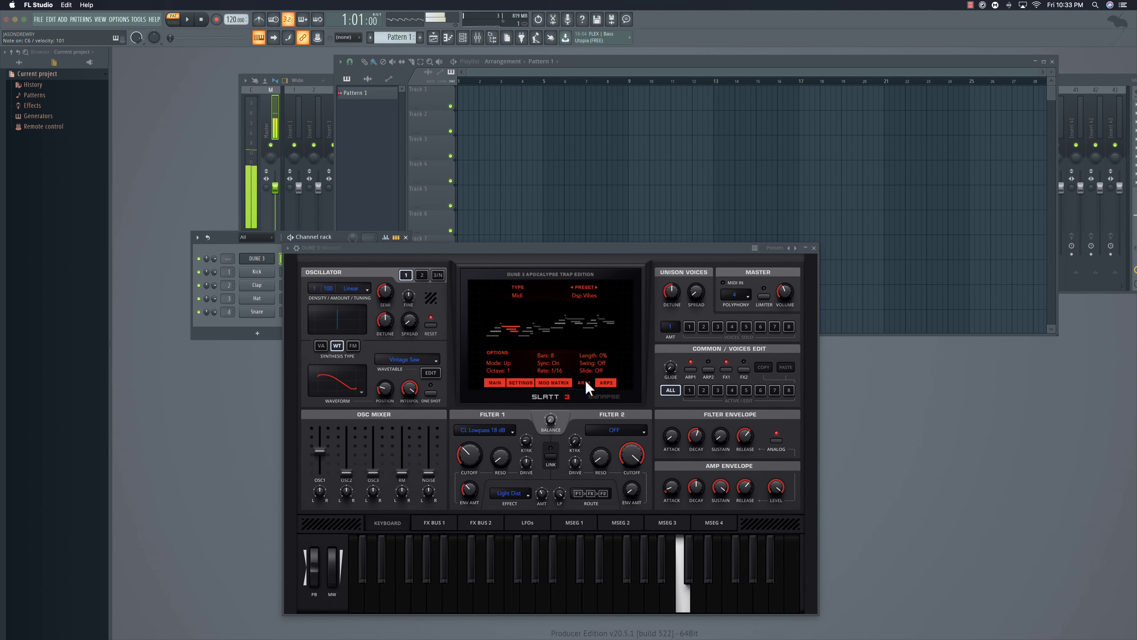
click(493, 382)
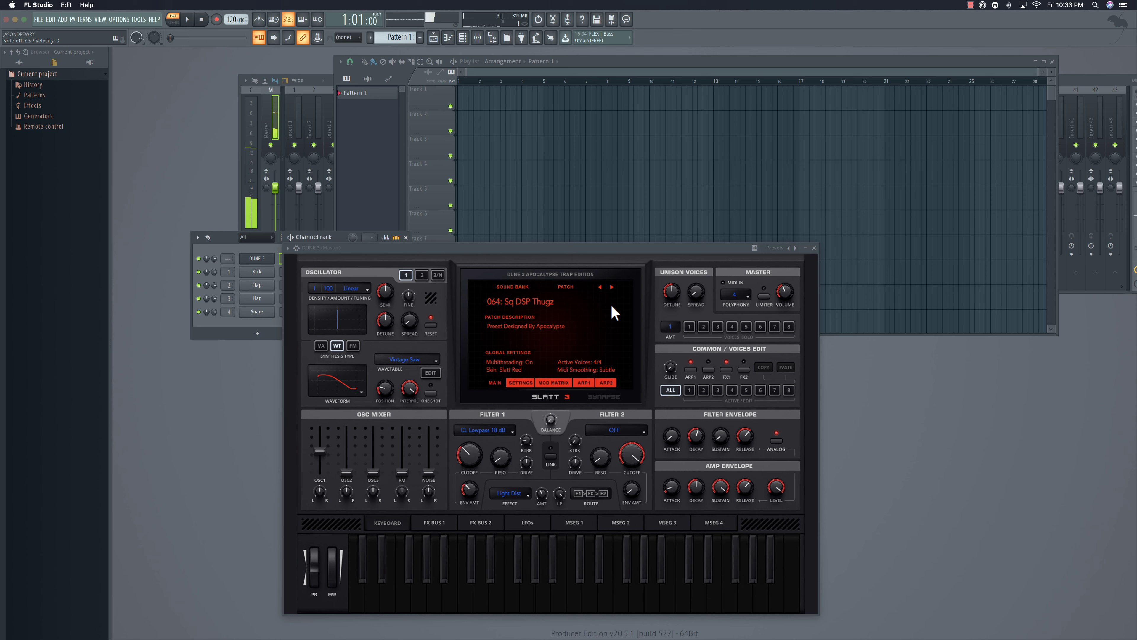
Audition the sequence patches 065: Sq Futuristic Journey and 066: Sq Halftime Bells.
click(612, 288)
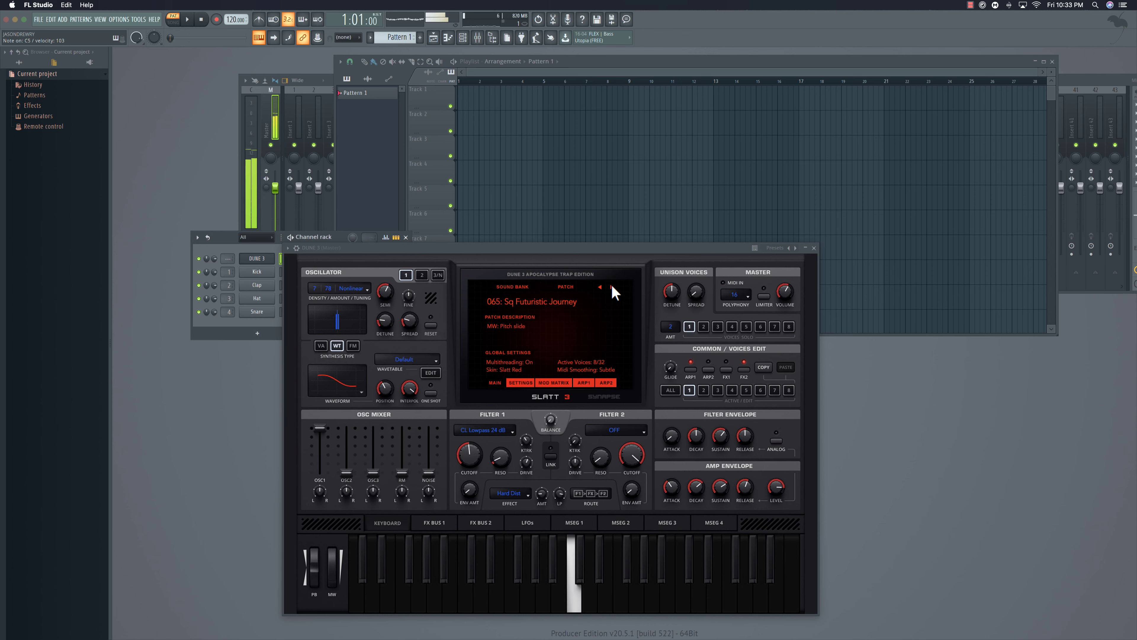
click(612, 288)
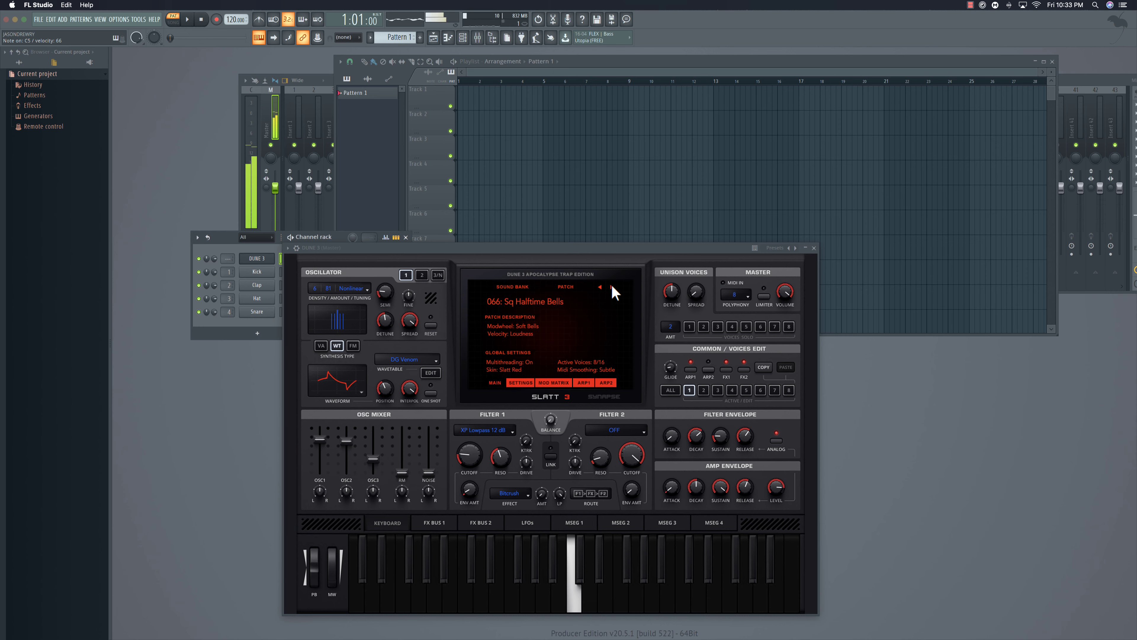
Step through the sequence patches 067: Sq Hypnosis Reversal to 070: Sq Lil' Jon Returns, playing notes to audition each one.
click(611, 288)
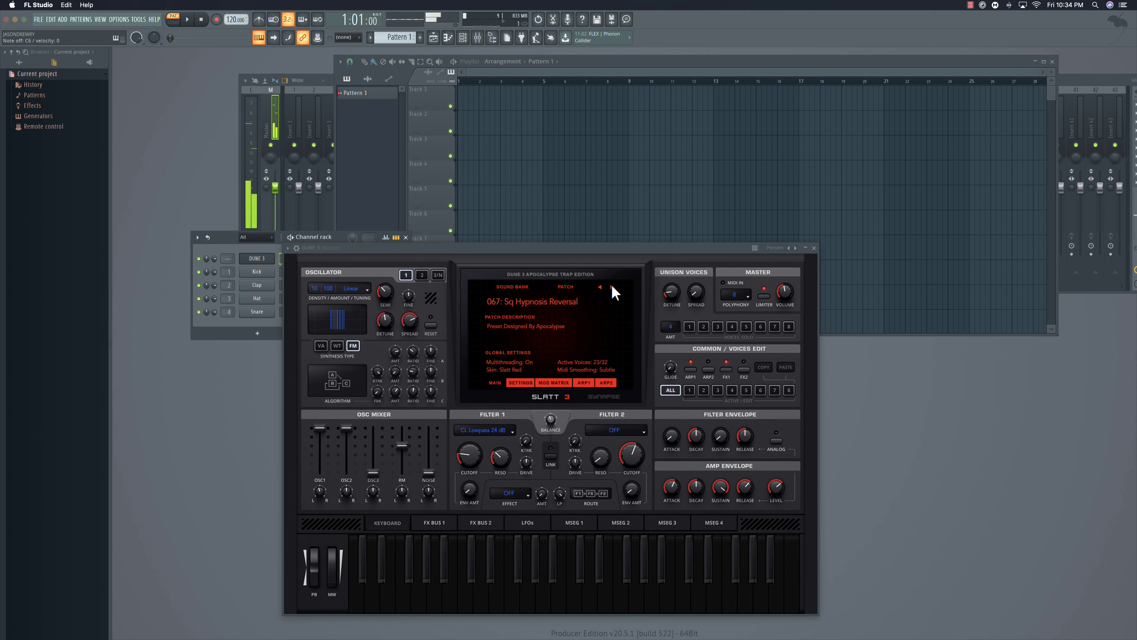
click(611, 288)
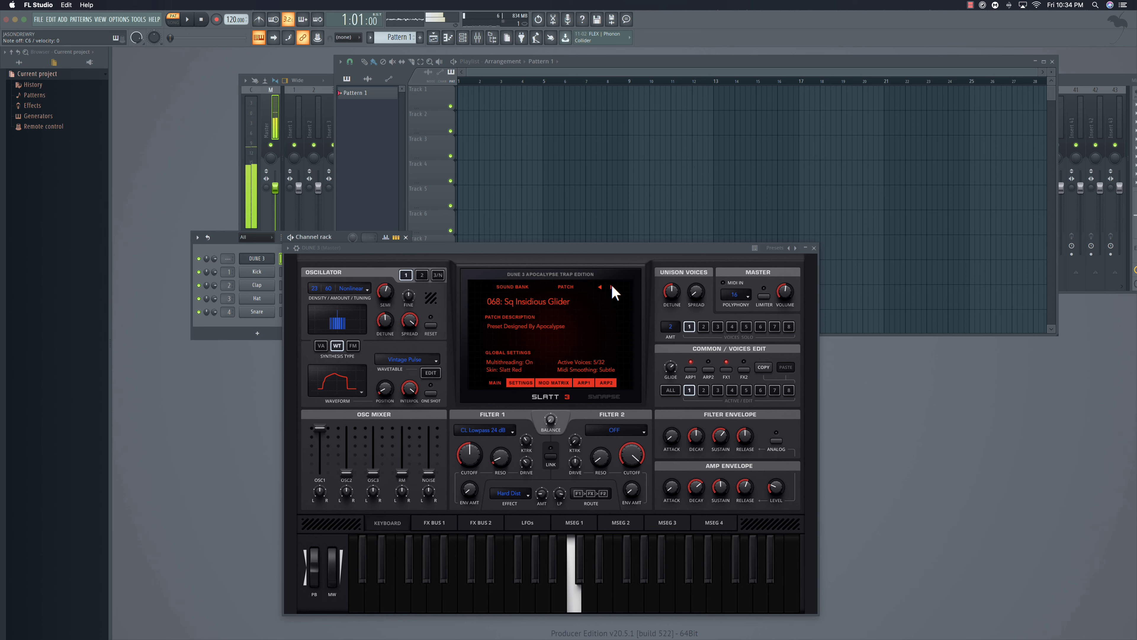
click(612, 288)
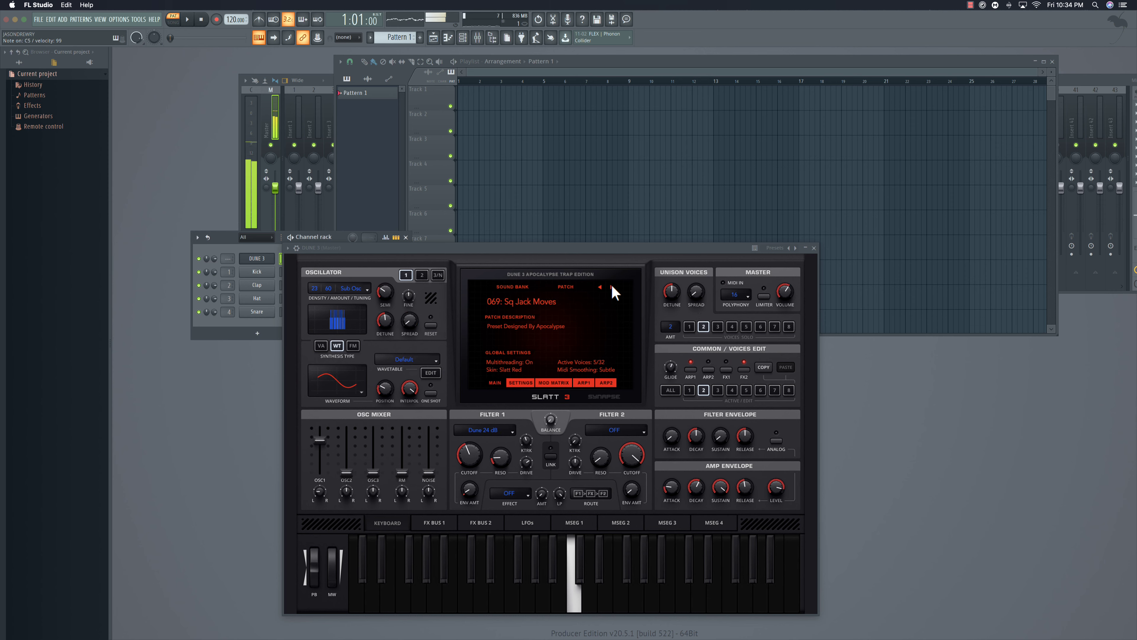
click(612, 287)
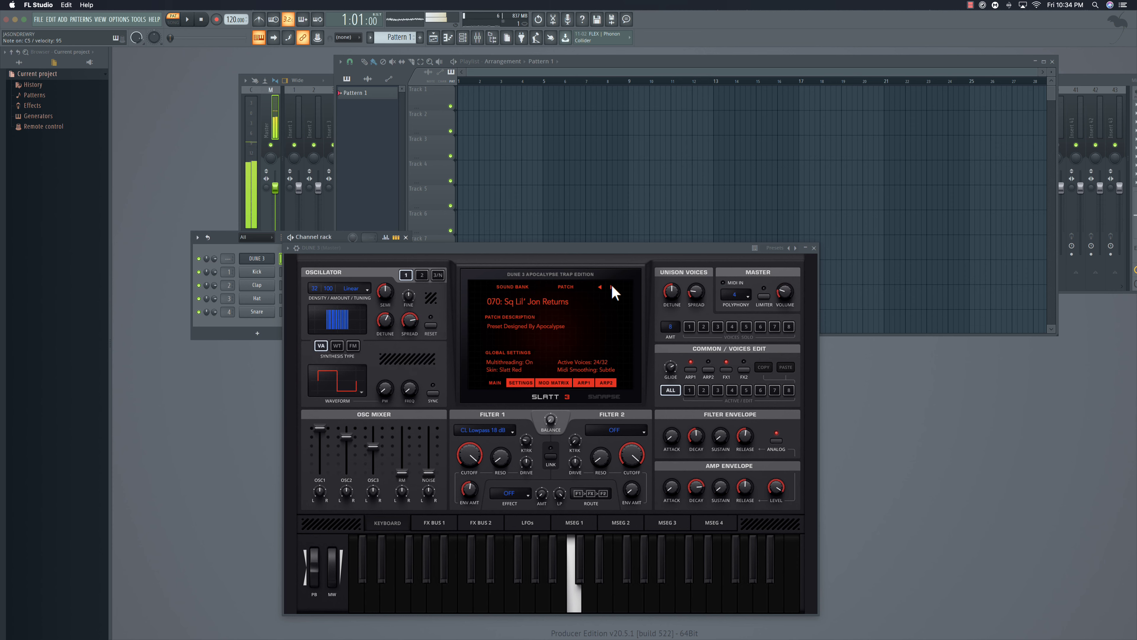
Inspect the first arpeggiator's pattern and the modulation matrix of 070: Sq Lil' Jon Returns, and return to the main page.
click(583, 385)
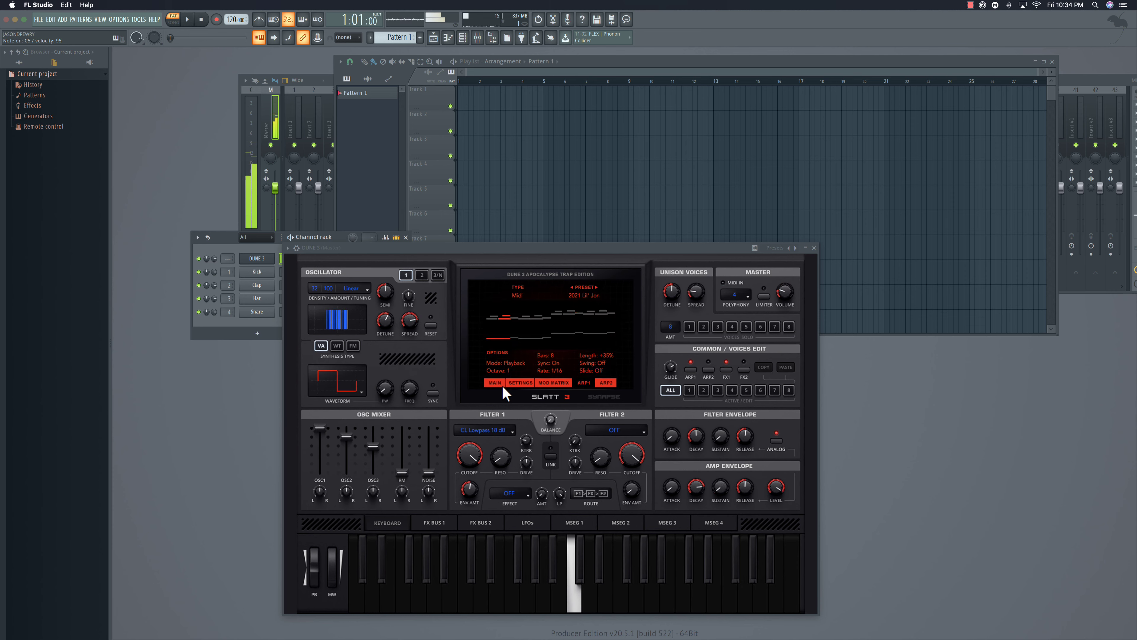
click(554, 382)
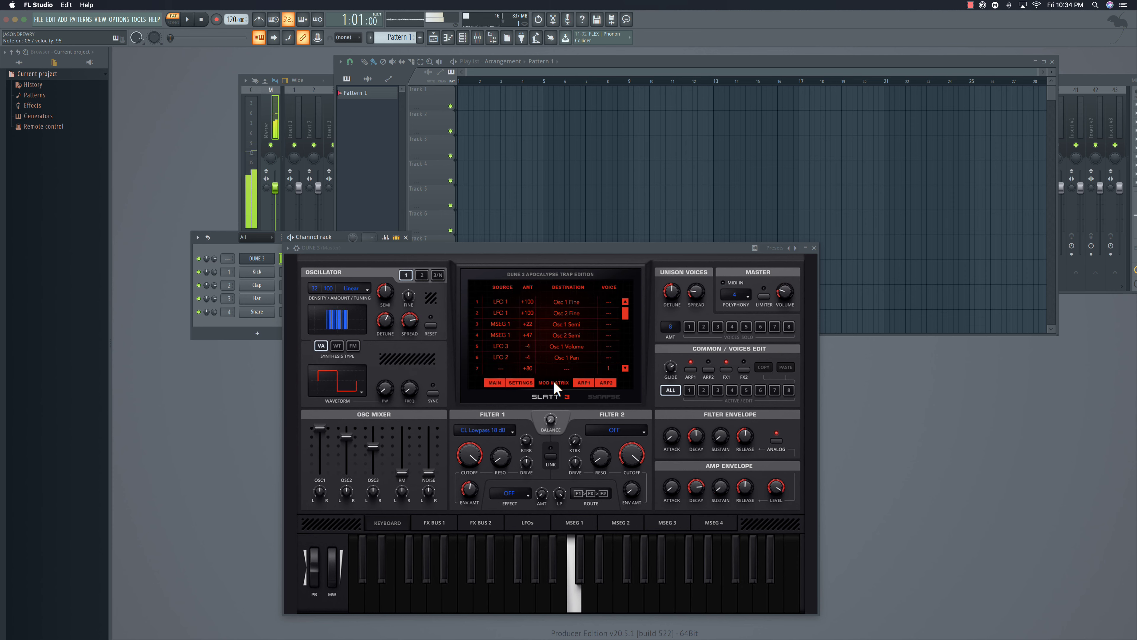
click(492, 381)
Audition the sequence patches 071: Sq Metro Boomin' Crack and 072: Sq Mysterious Murders.
click(611, 287)
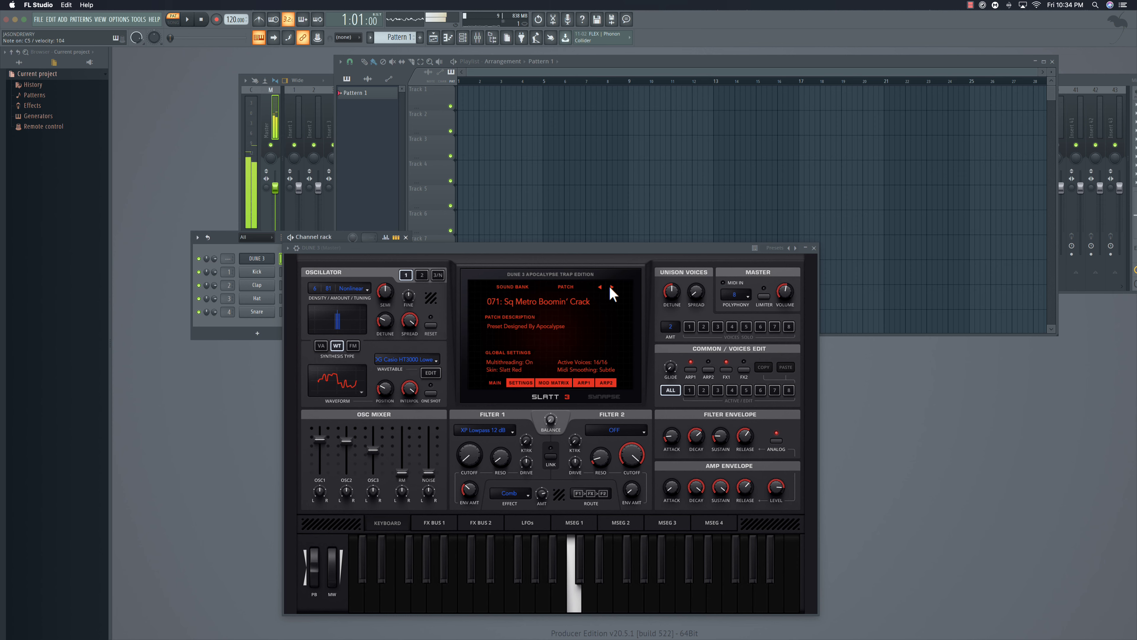
key(z)
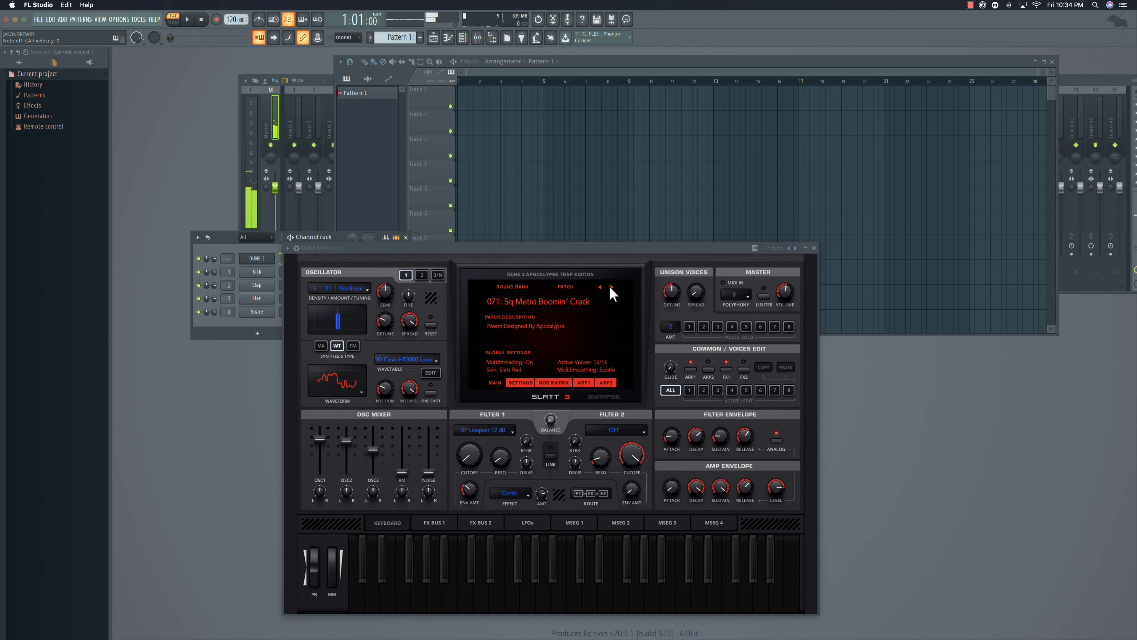
click(611, 287)
key(z)
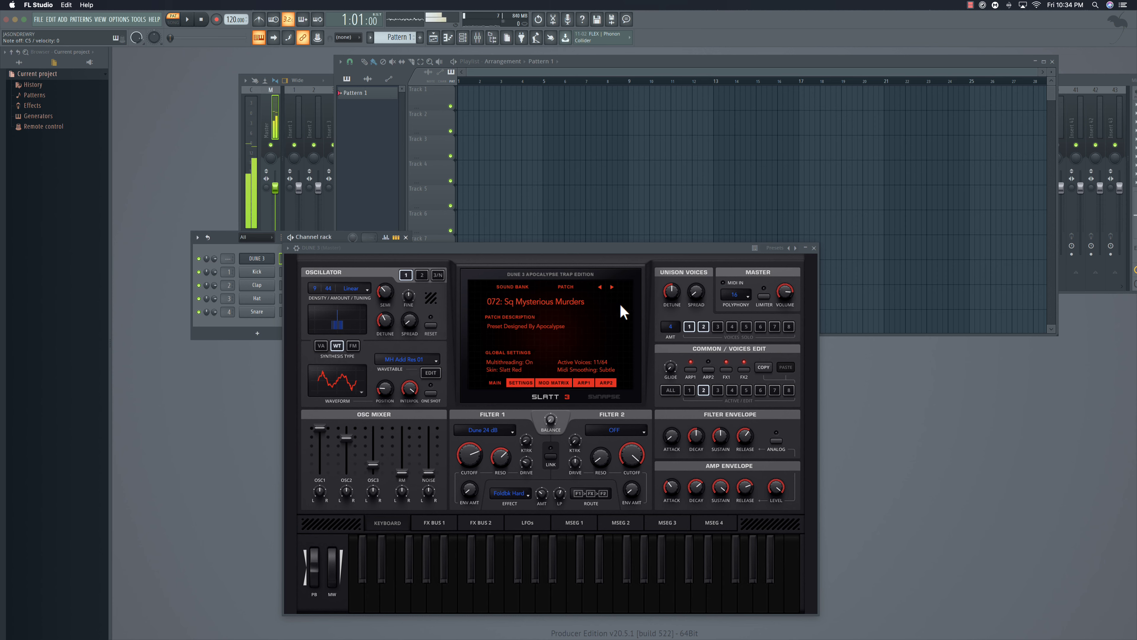
Toggle the first arpeggiator of 072: Sq Mysterious Murders and advance to 073: Sq Real Goons.
click(690, 369)
click(612, 286)
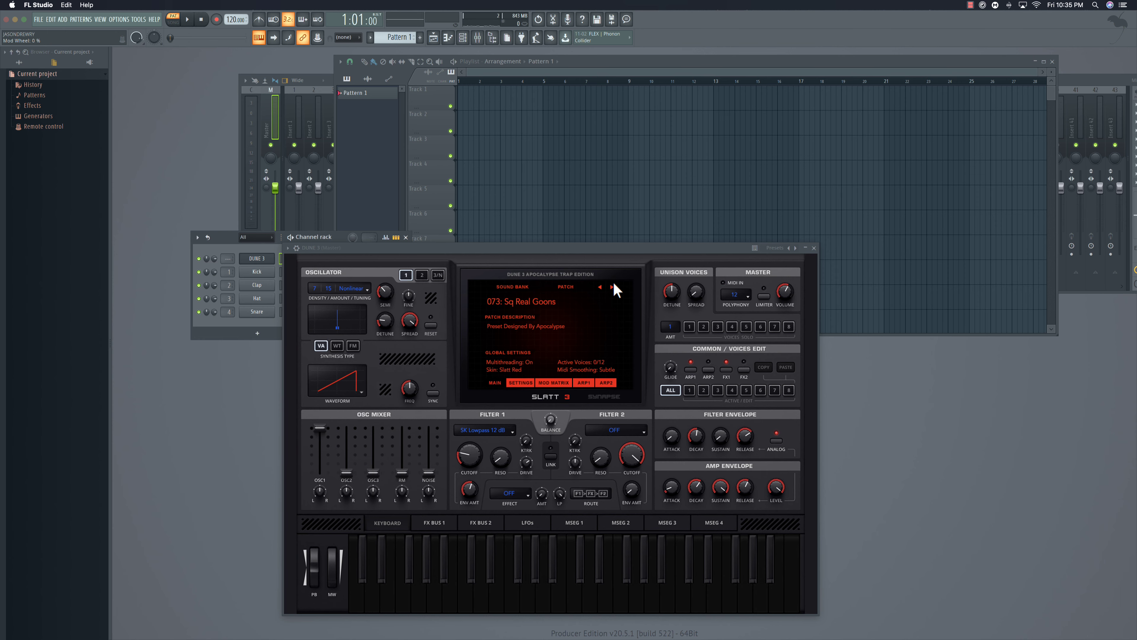
Load patch 054: Rs Detuned Saw Riser from the patch list and play a note to audition it.
click(543, 321)
scroll(519, 544, up, 5)
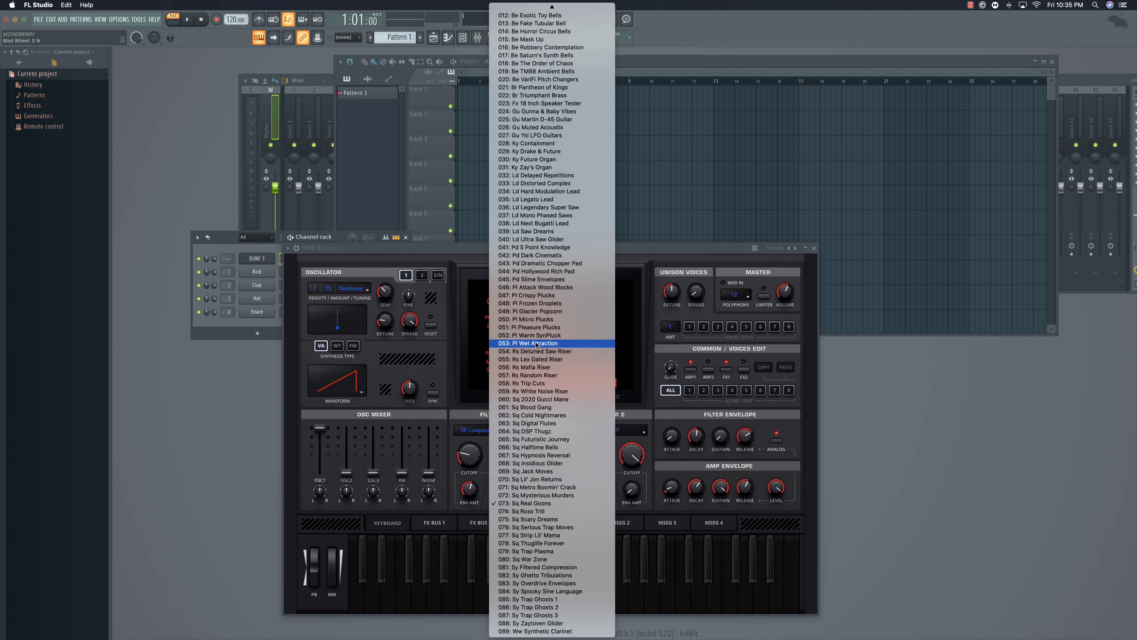
scroll(537, 344, up, 4)
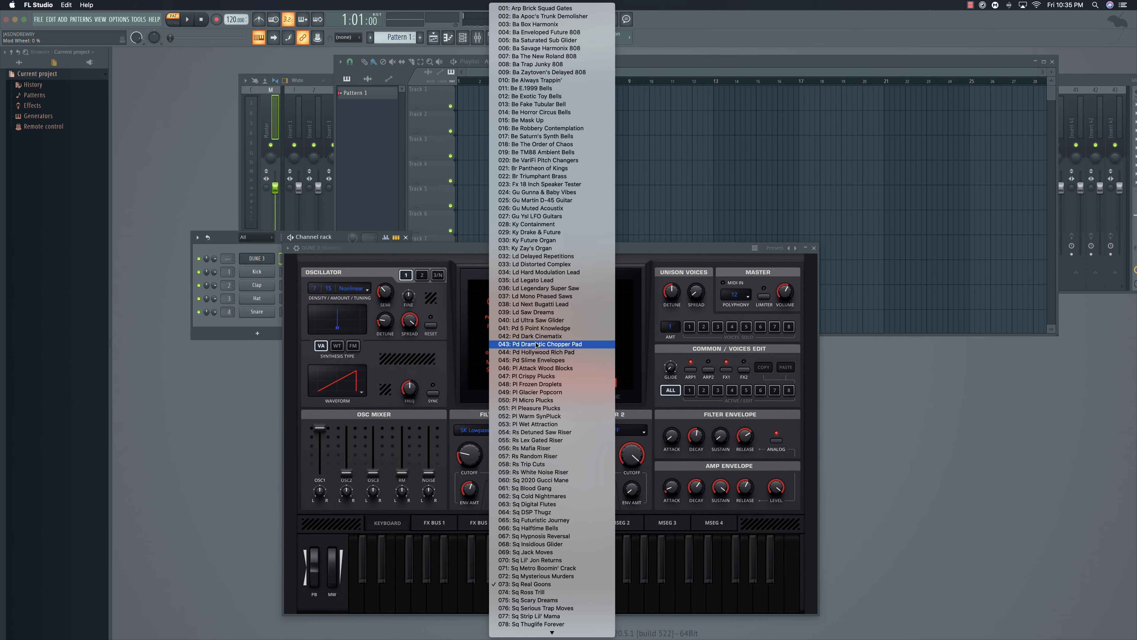
click(518, 432)
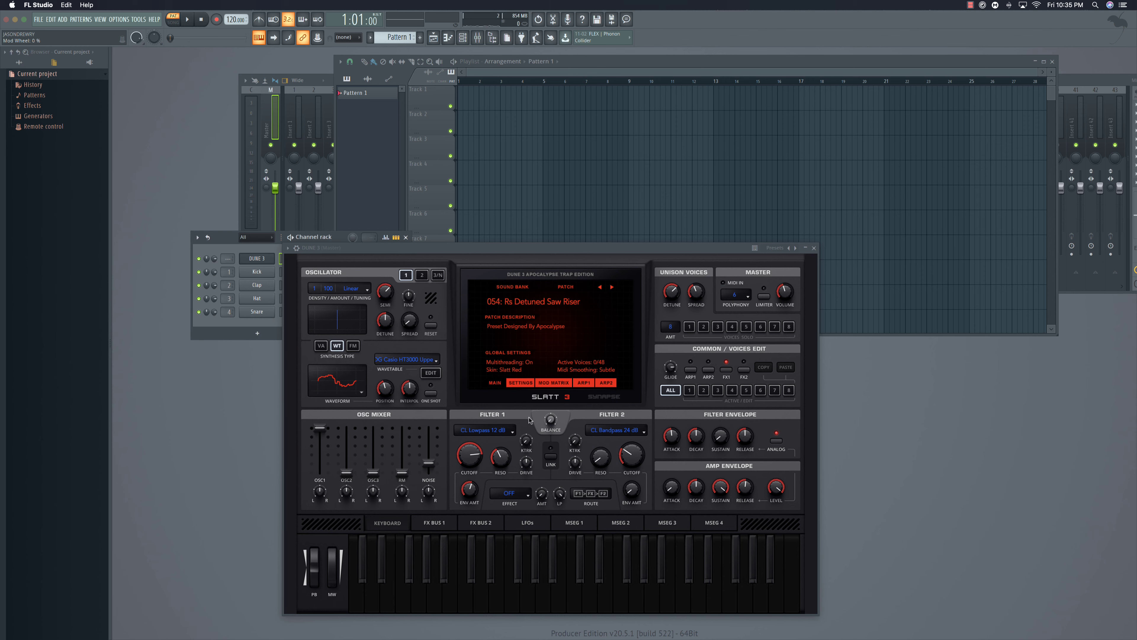
key(q)
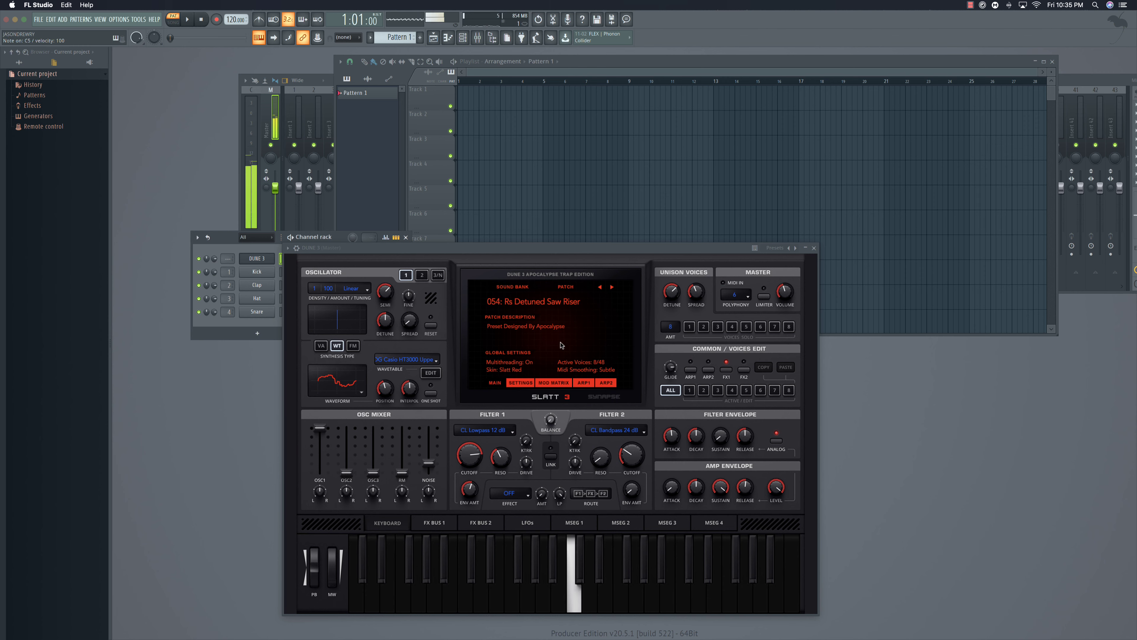
Step through the riser patches 055: Rs Lex Gated Riser to 059: Rs White Noise Riser, playing a note on each.
click(613, 287)
key(z)
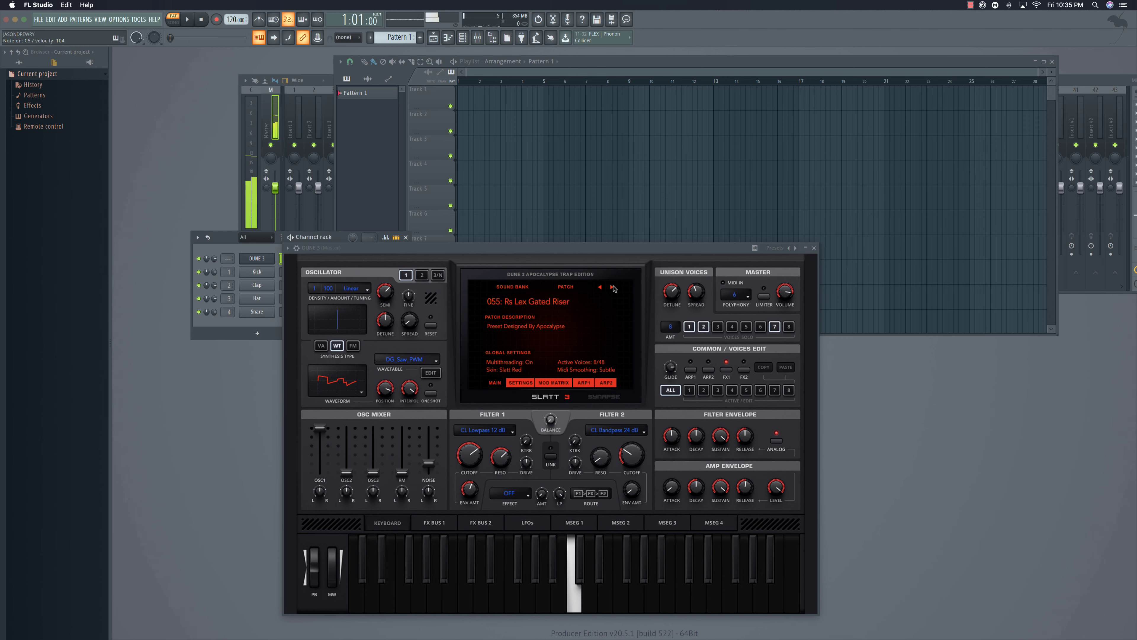
click(613, 287)
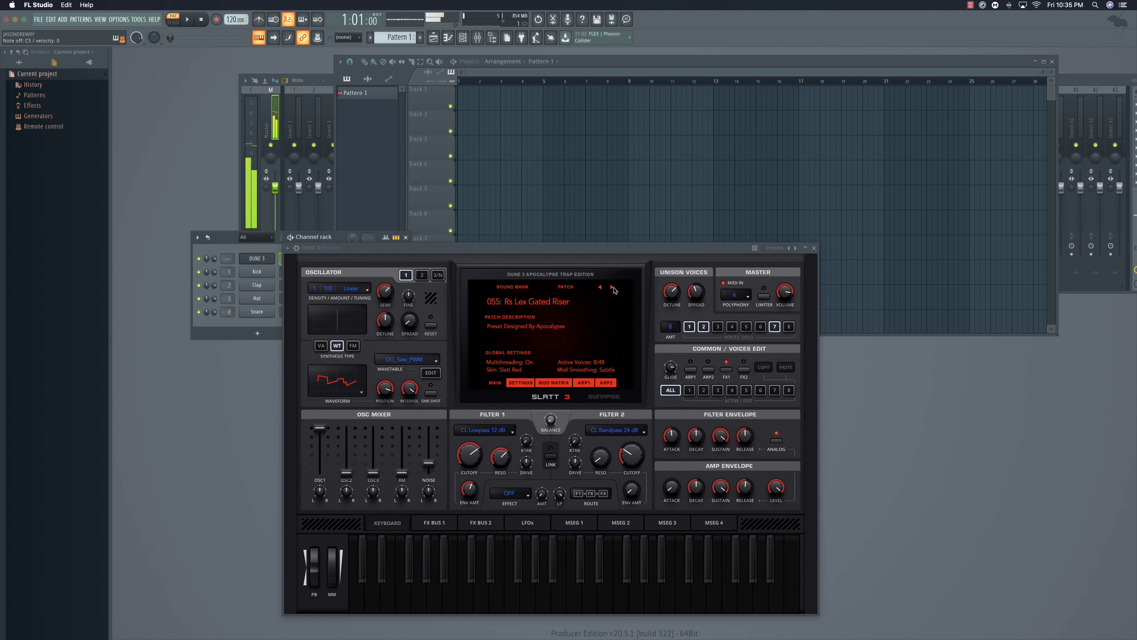
key(z)
click(612, 288)
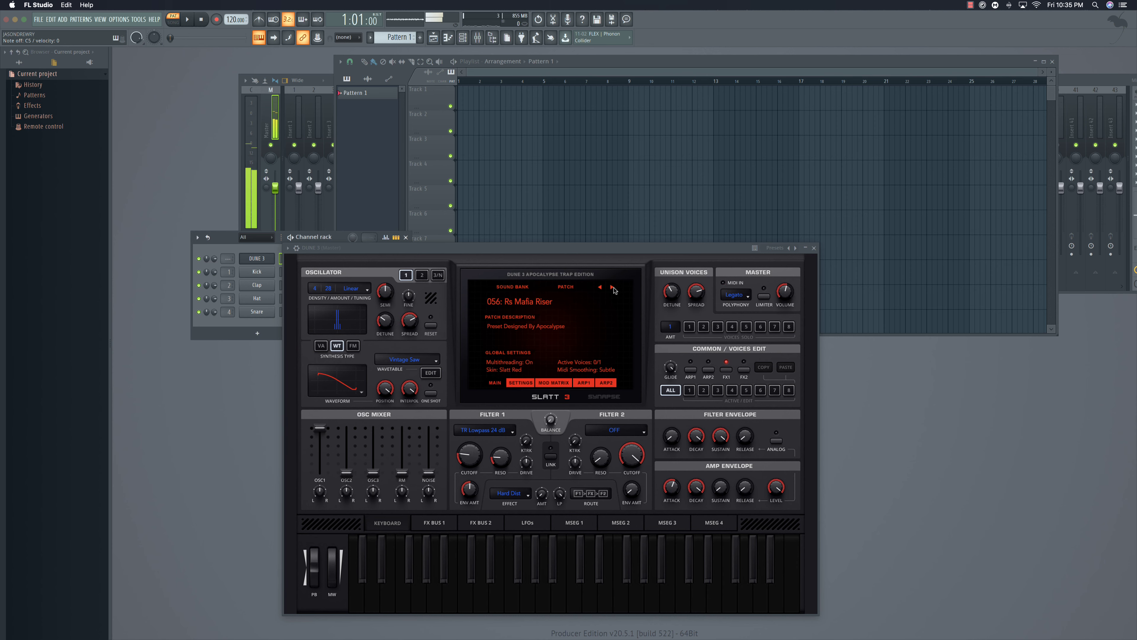
key(z)
click(612, 288)
key(z)
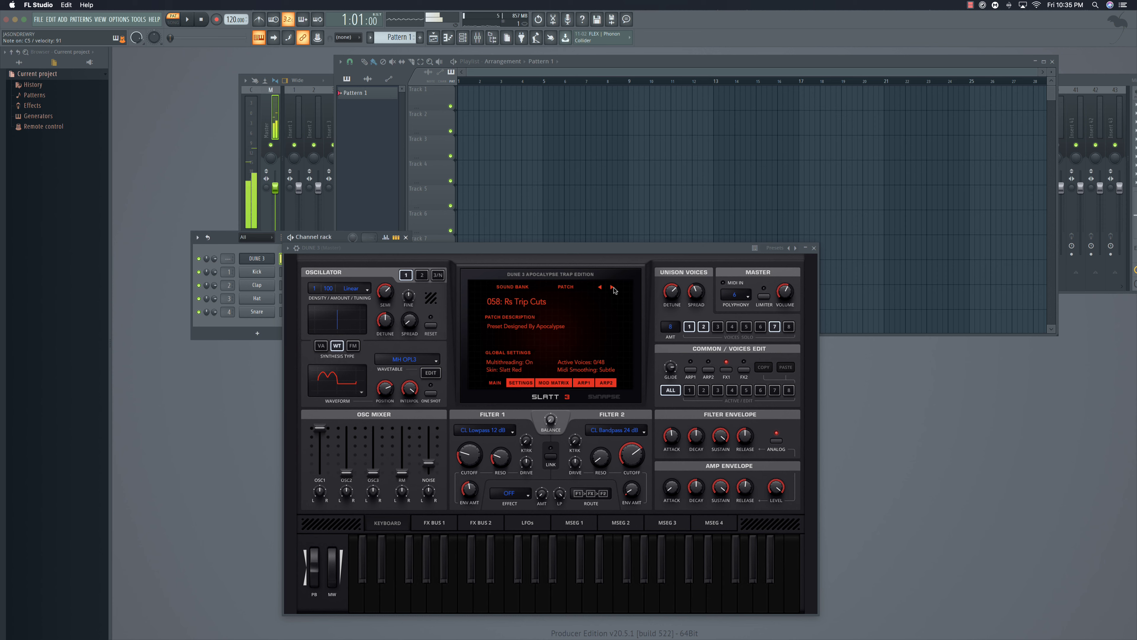
click(612, 287)
key(z)
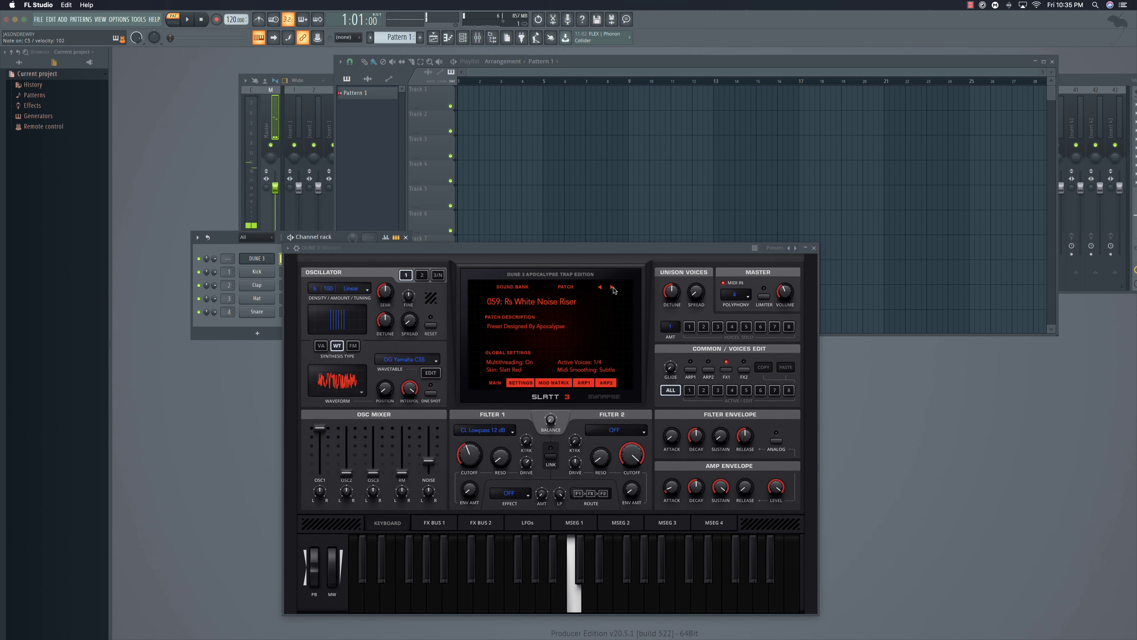
Audition 060: Sq 2020 Gucci Mane and advance to 061: Sq Blood Gang.
click(612, 287)
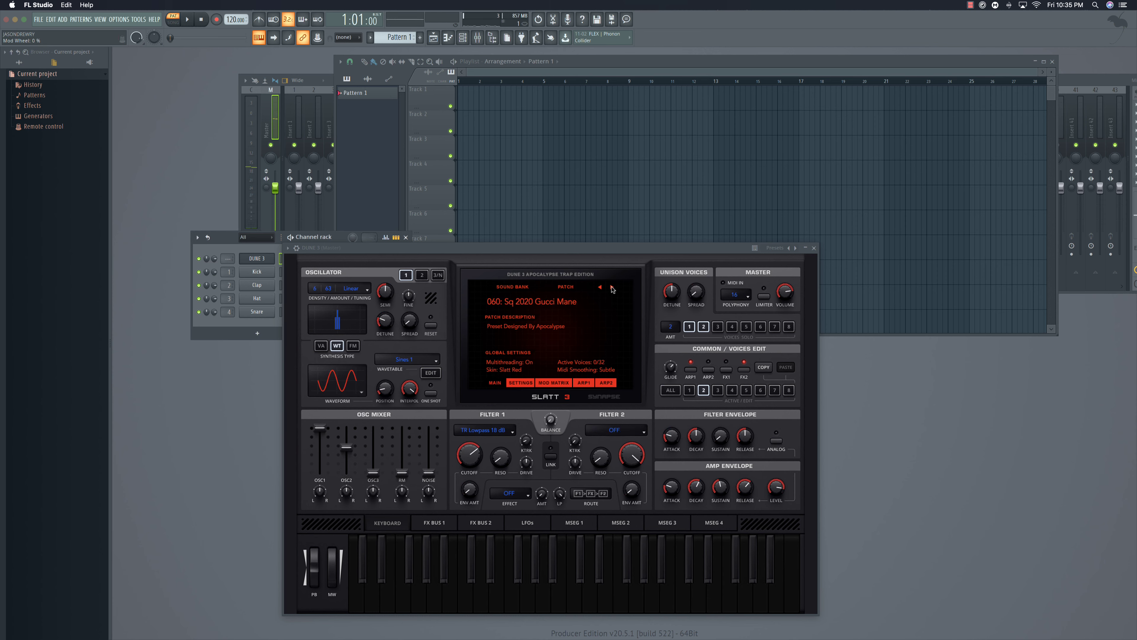
key(z)
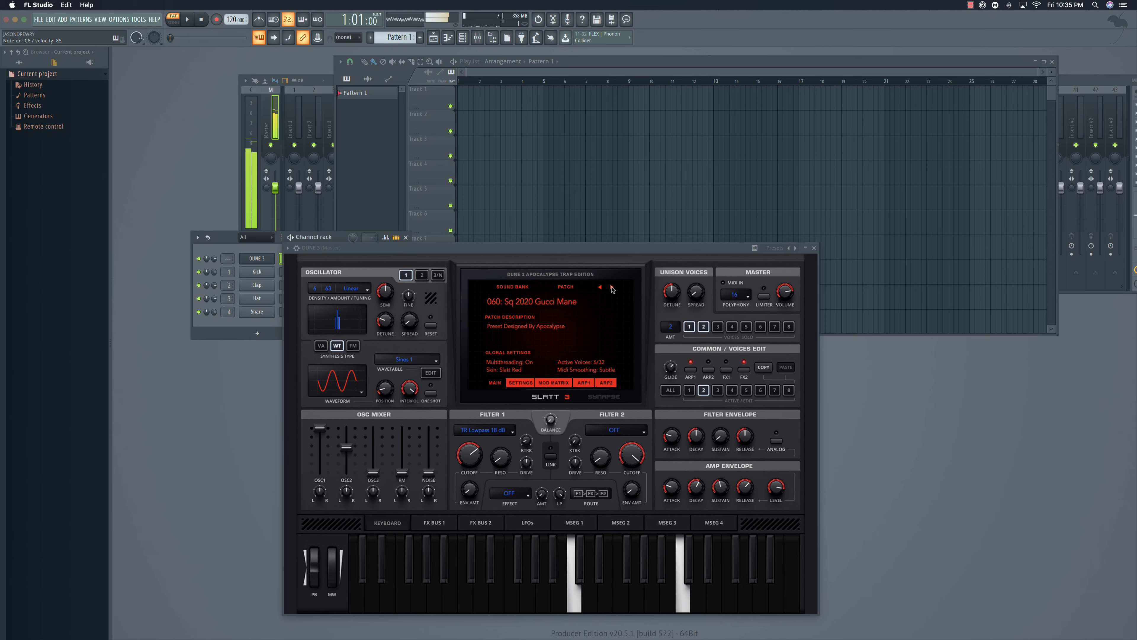
click(612, 287)
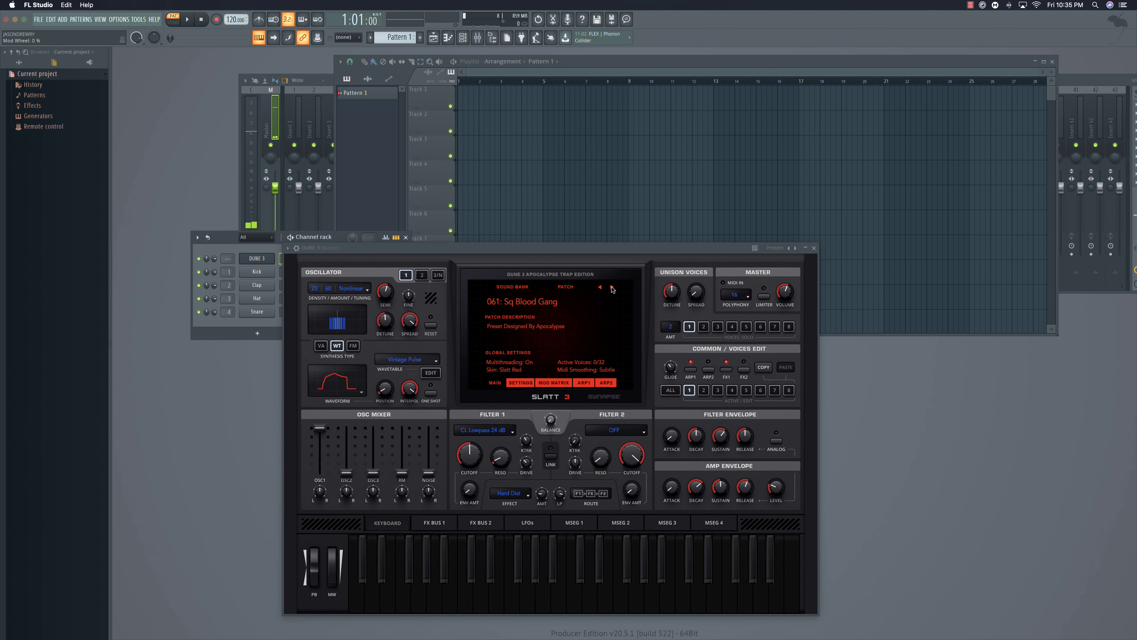
Load patch 024: Gu Gunna & Baby Vibes from the patch list and play notes to audition it.
click(546, 303)
scroll(549, 481, down, 1)
click(574, 488)
click(572, 488)
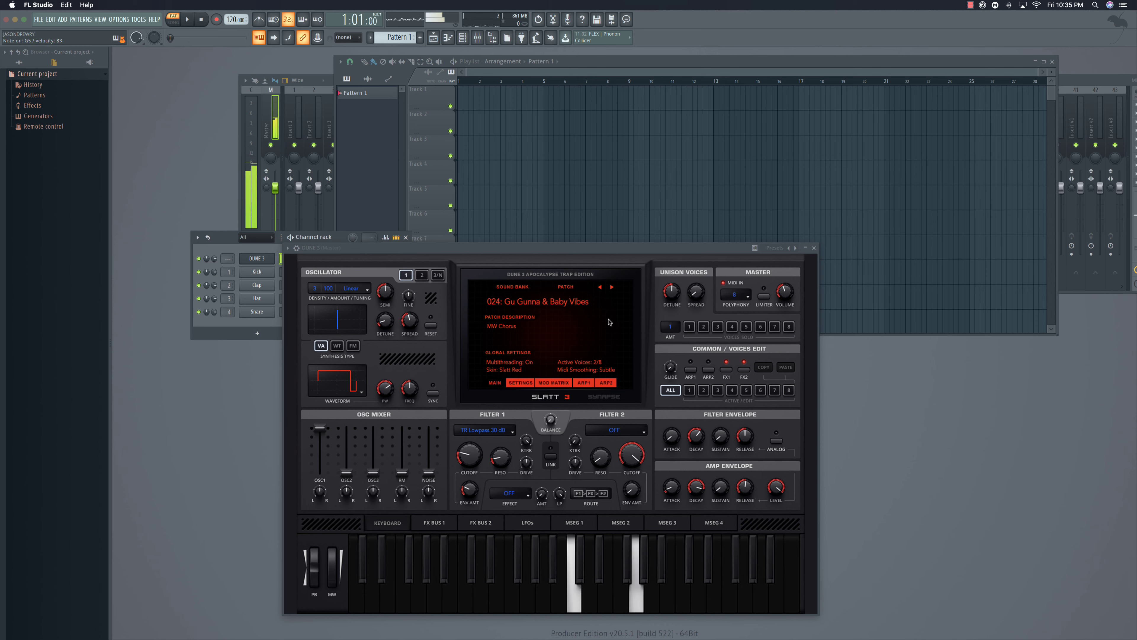
Advance through the guitar patches from 025: Gu Martin D-45 Guitar to 027: Gu Ysl LFO Guitars, auditioning them.
click(612, 287)
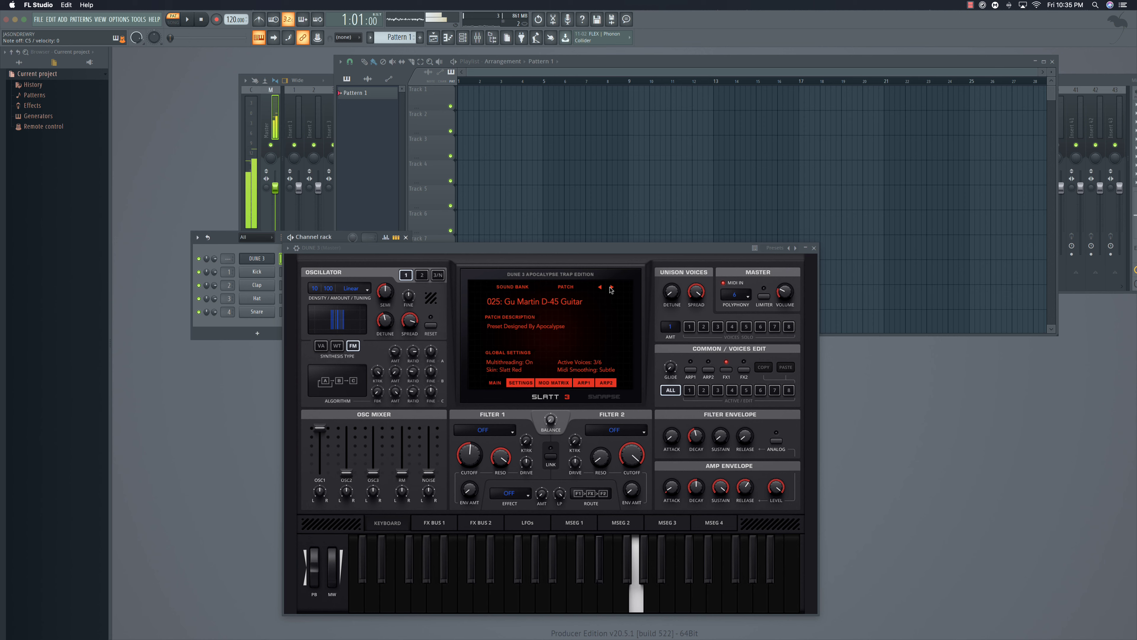
click(612, 287)
click(612, 287)
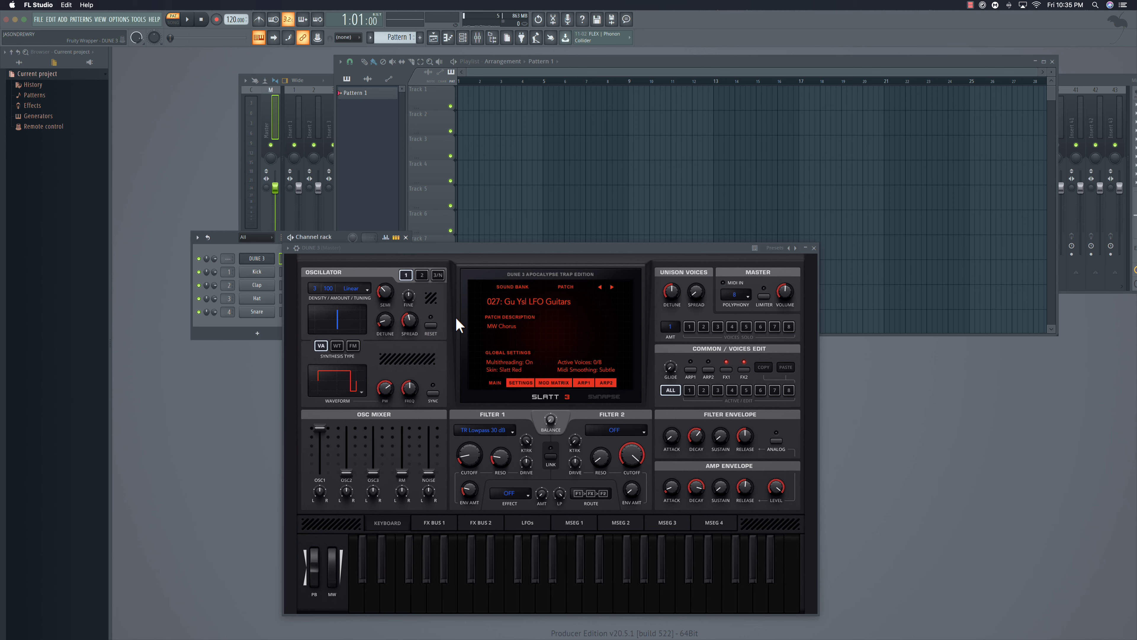
Initialize the patch, adjust the master volume slightly and play test notes on the basic sound.
click(560, 290)
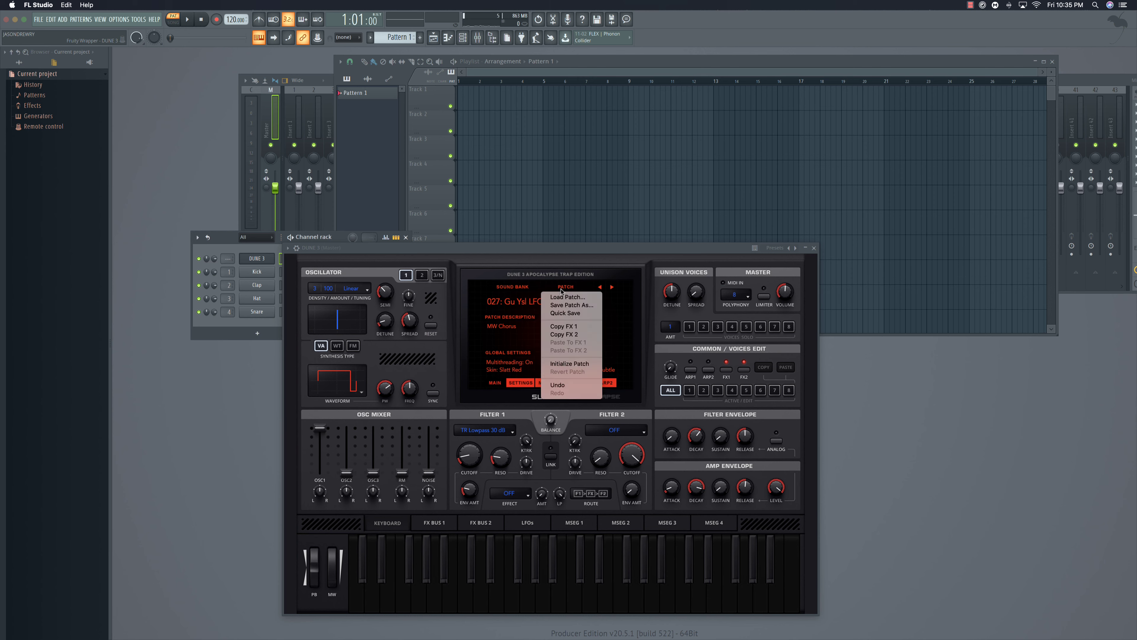
click(572, 365)
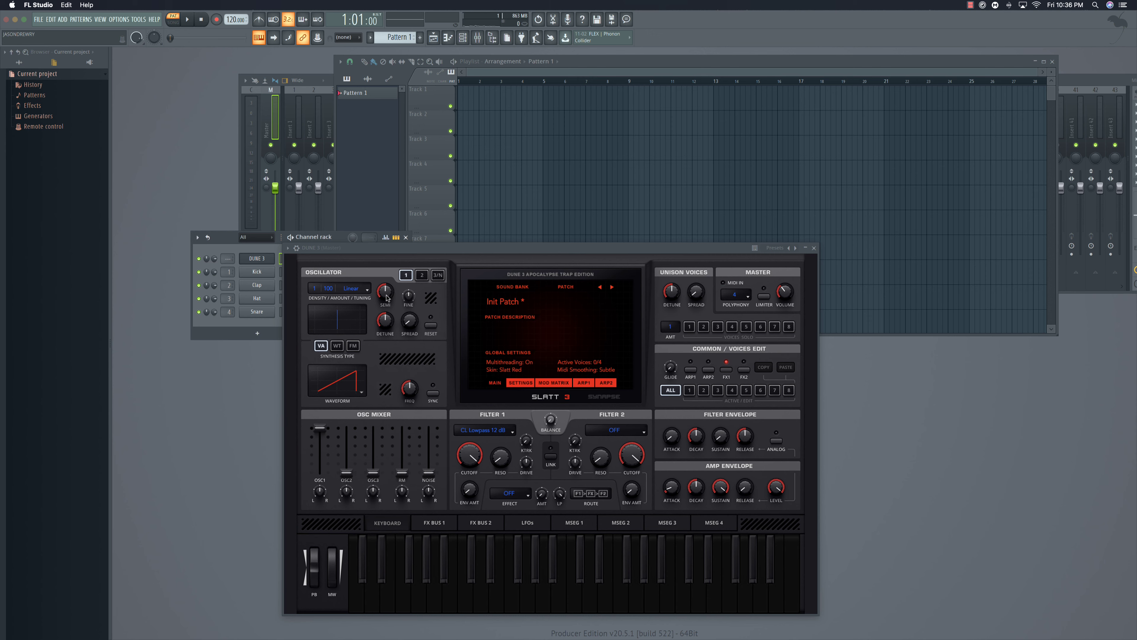
key(z)
drag(783, 294, 784, 293)
key(z)
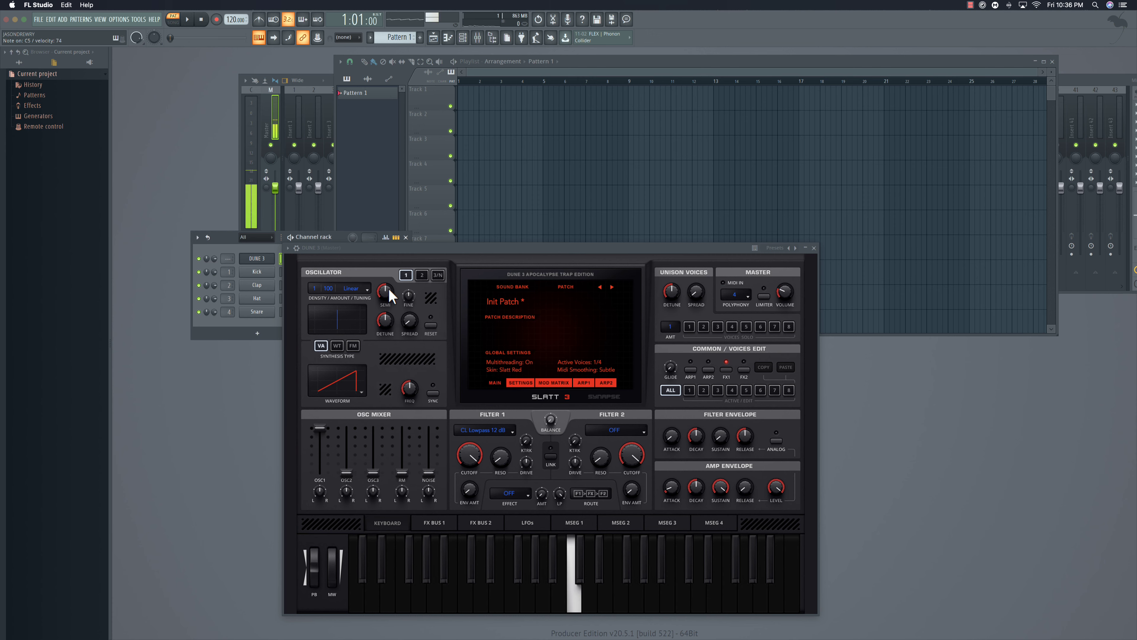
Try a different semitone tuning on oscillator 1, reset it to 0 and play test notes.
mouse_move(388, 290)
mouse_down()
mouse_move(384, 327)
mouse_move(384, 294)
mouse_up()
double_click(384, 294)
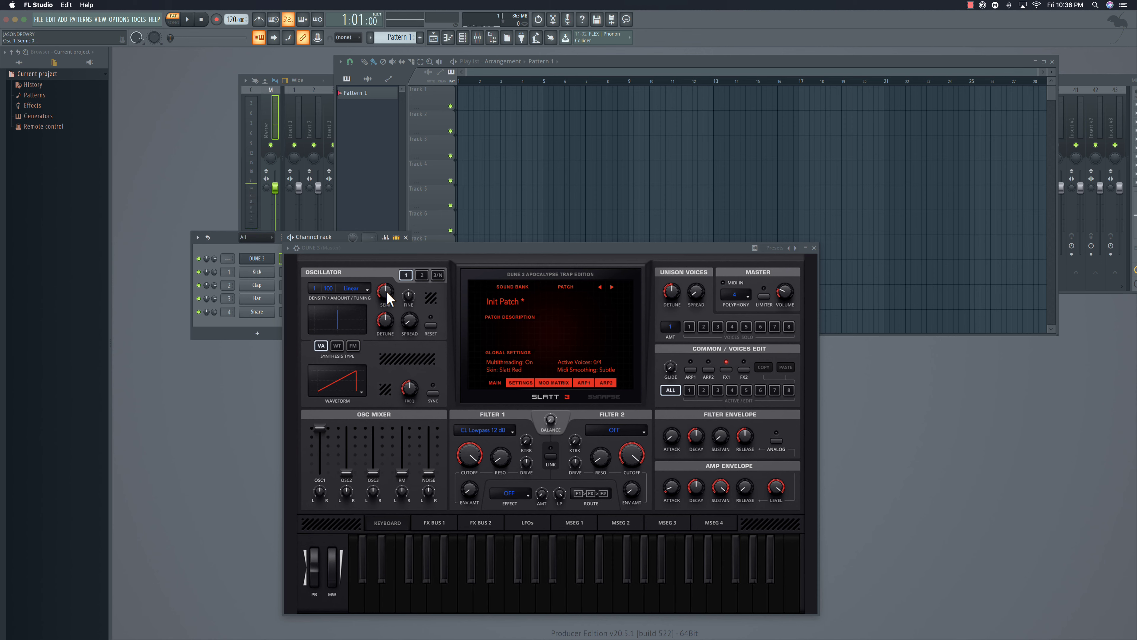
key(z)
key(z)
Adjust oscillator 1's fine tuning and raise its density, playing test notes to hear the changes.
mouse_move(406, 298)
mouse_down()
mouse_move(411, 261)
mouse_move(410, 301)
mouse_up()
key(z)
drag(314, 288, 318, 229)
key(z)
key(z)
key(z)
key(z)
Set oscillator 1's amount to 90 and its tuning mode to Alternate, adjusting the detune to shape the spread.
mouse_move(383, 319)
mouse_down()
mouse_move(377, 269)
mouse_move(376, 310)
mouse_up()
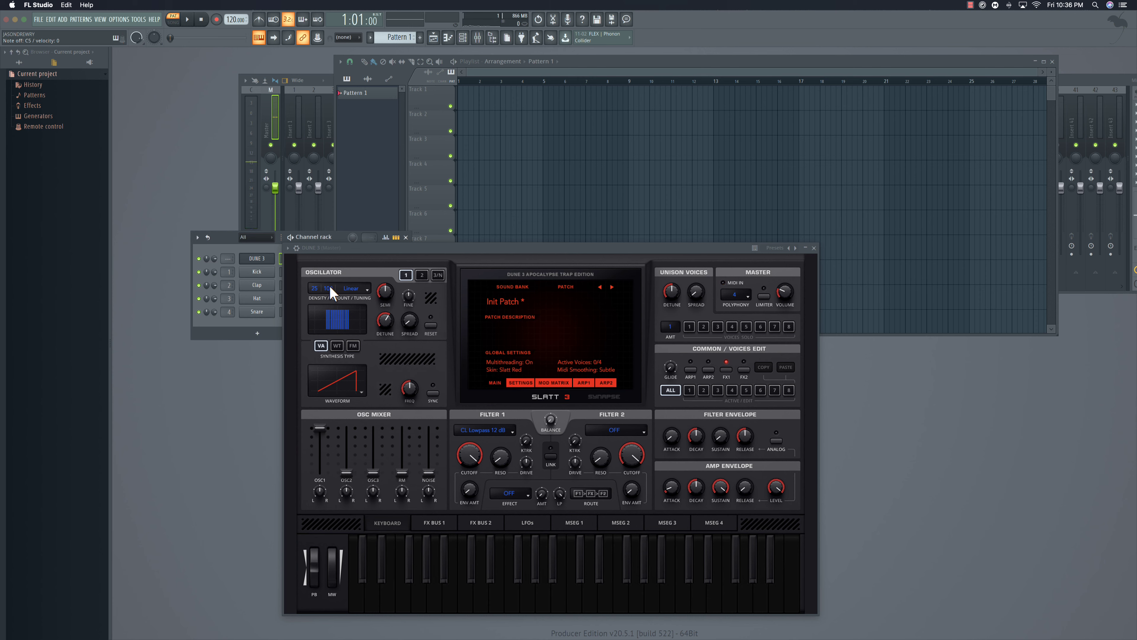
mouse_move(330, 287)
mouse_down()
mouse_move(331, 388)
mouse_move(326, 278)
mouse_up()
click(350, 289)
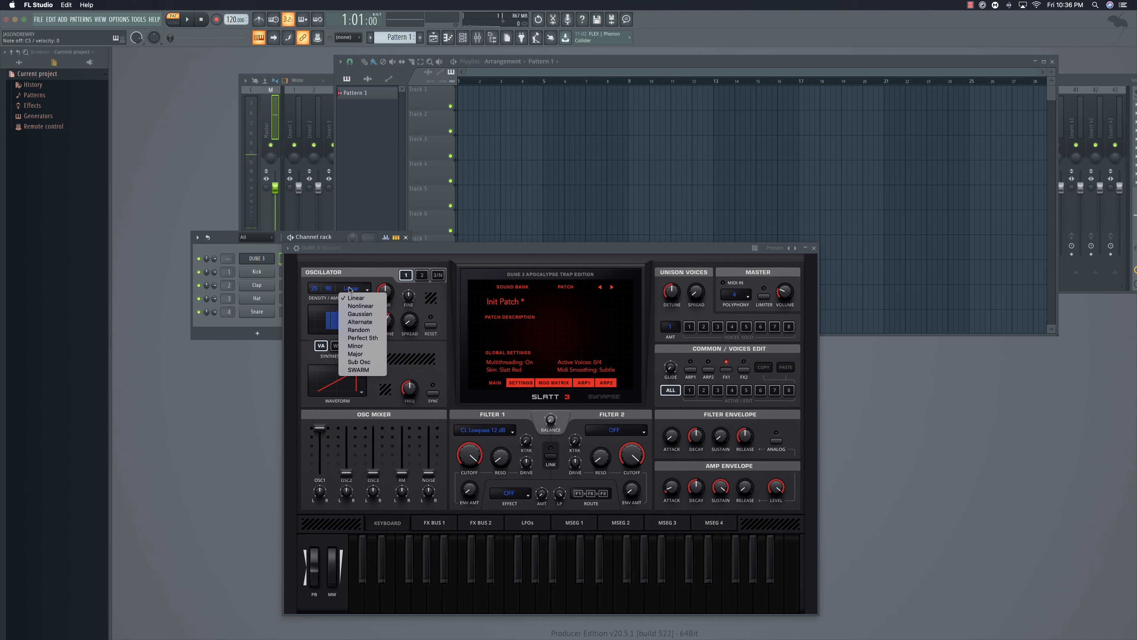
click(358, 322)
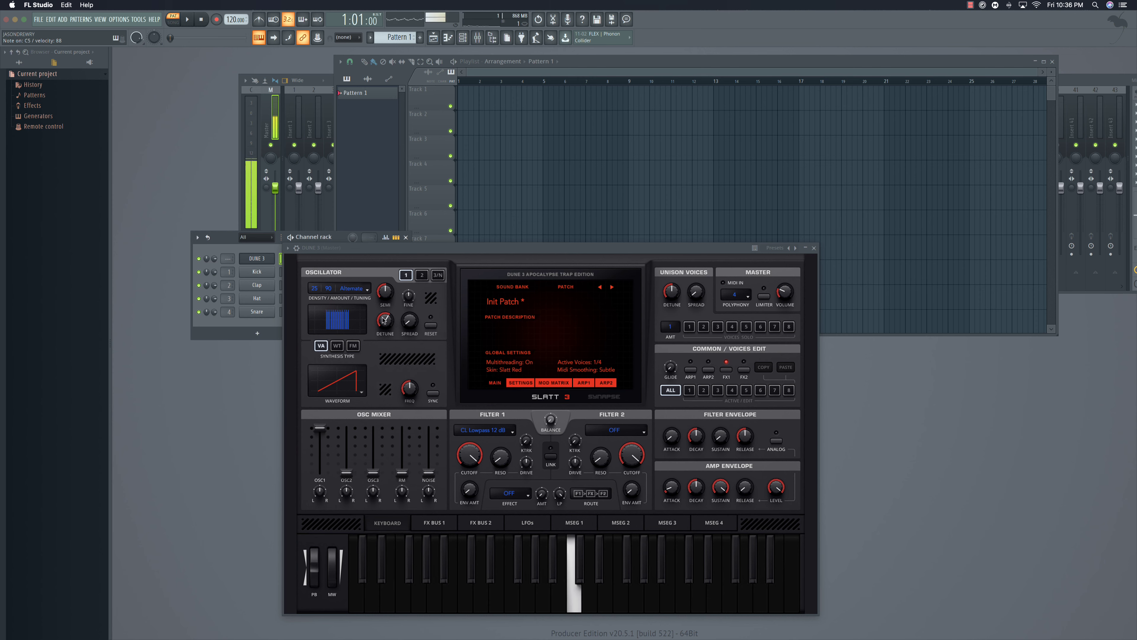
mouse_move(383, 320)
mouse_down()
mouse_move(378, 336)
mouse_move(378, 321)
mouse_up()
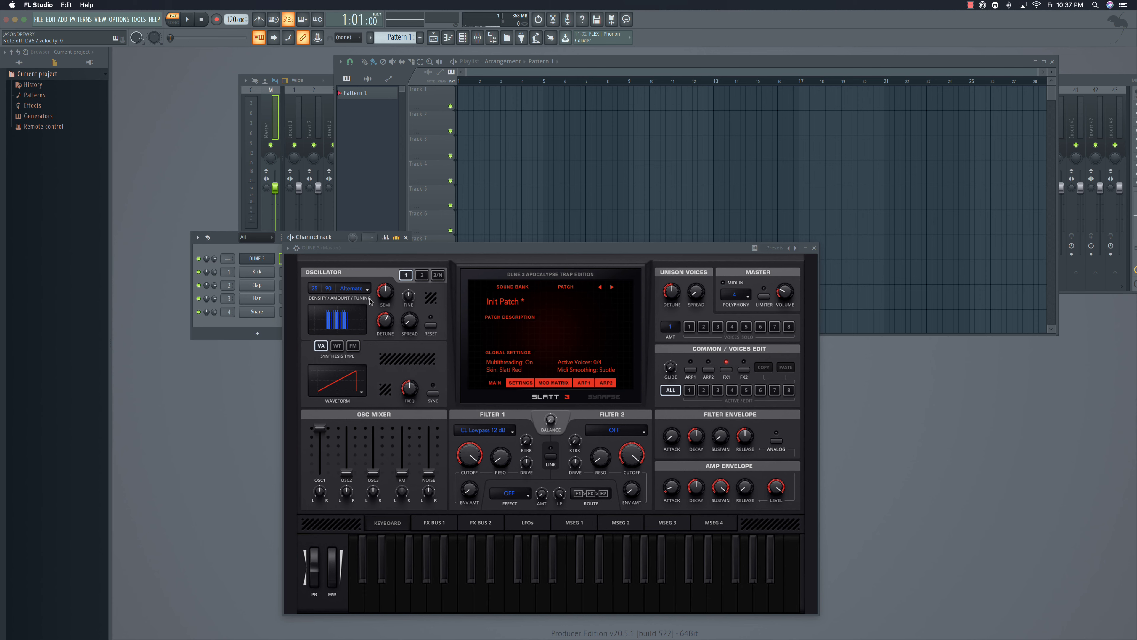
Change oscillator 1's tuning mode to Sub Osc.
click(358, 289)
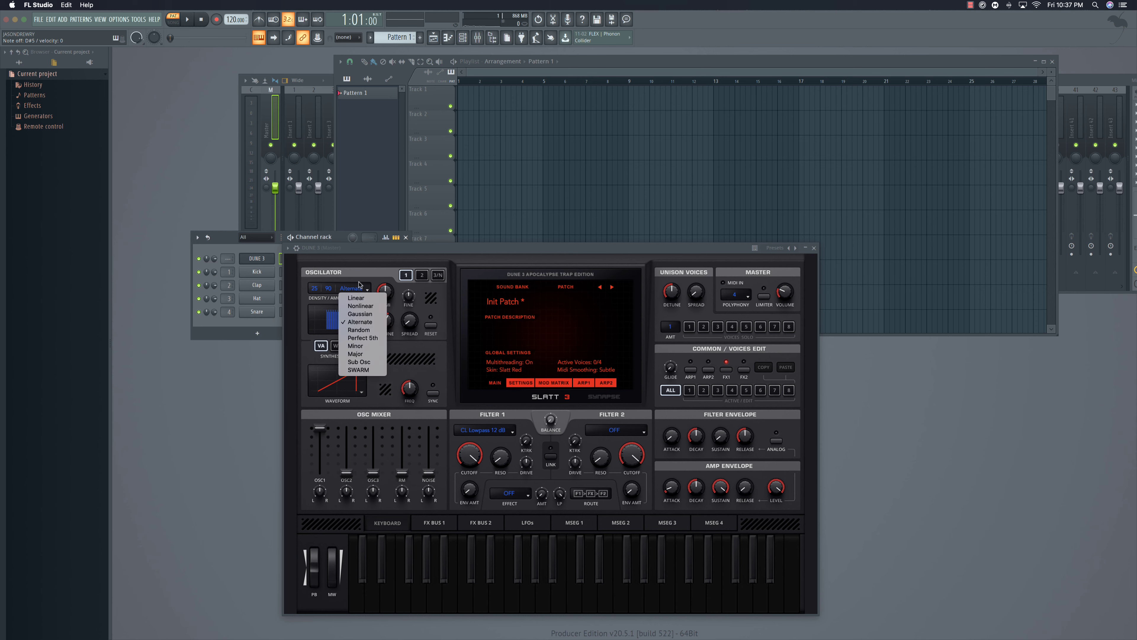
click(359, 362)
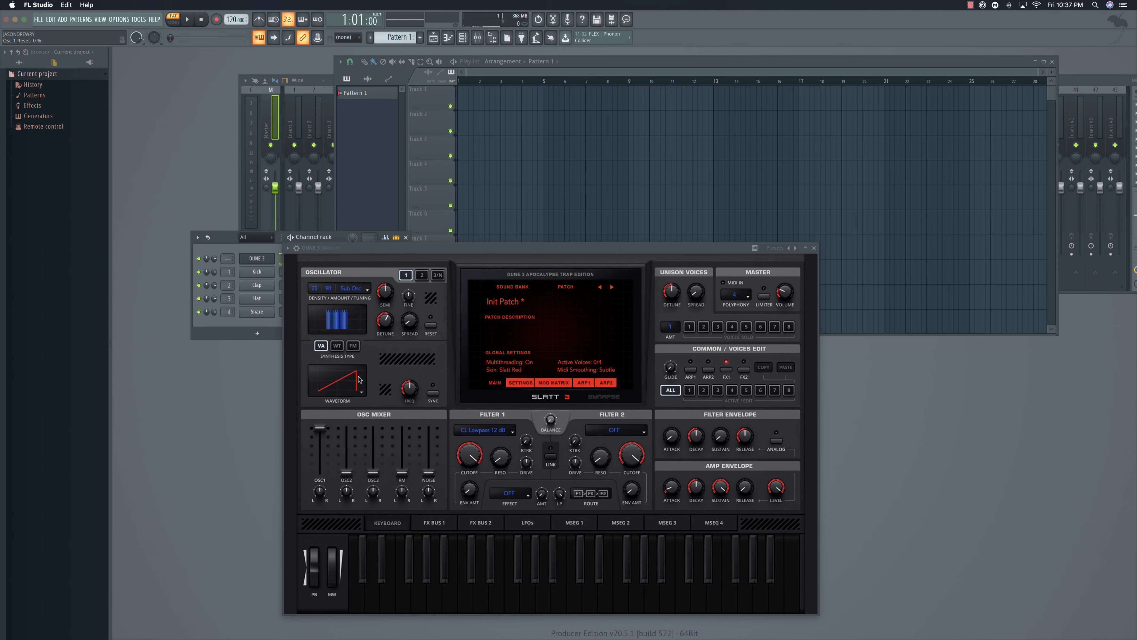
Try the Ramp Down and Pulse waveforms on oscillator 1 and lower its detune to the minimum.
click(363, 391)
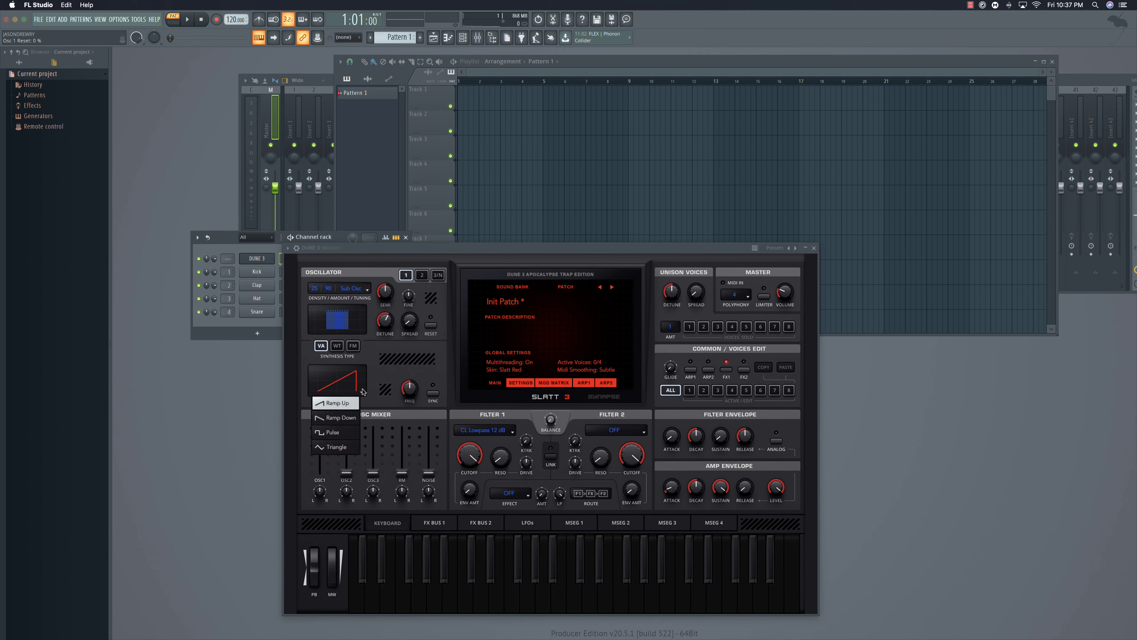
click(349, 416)
click(361, 392)
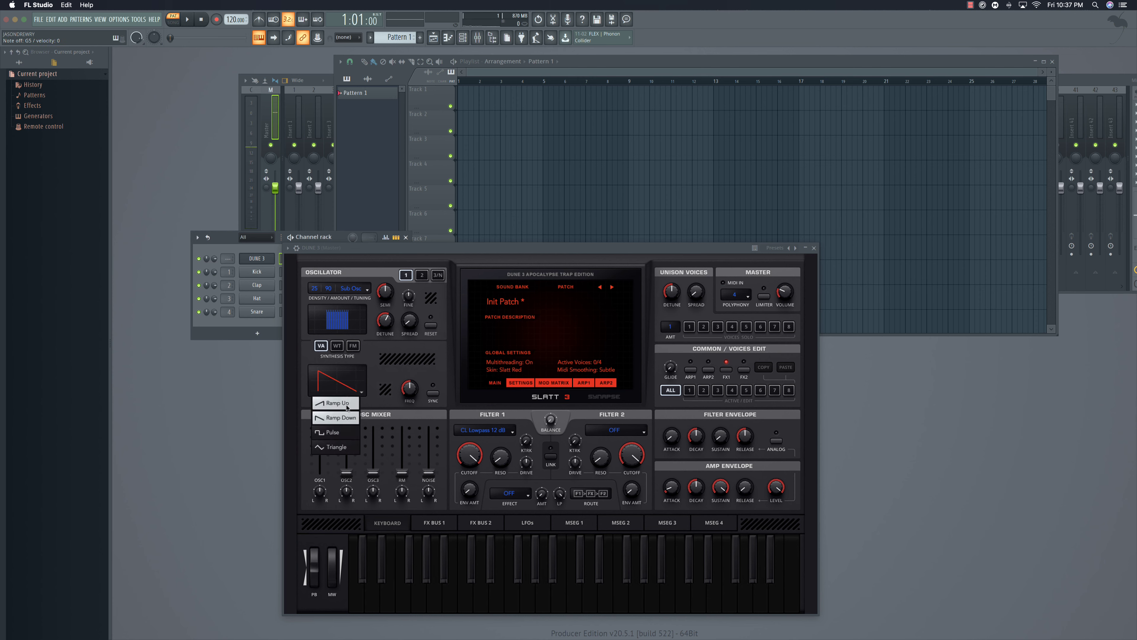
click(346, 431)
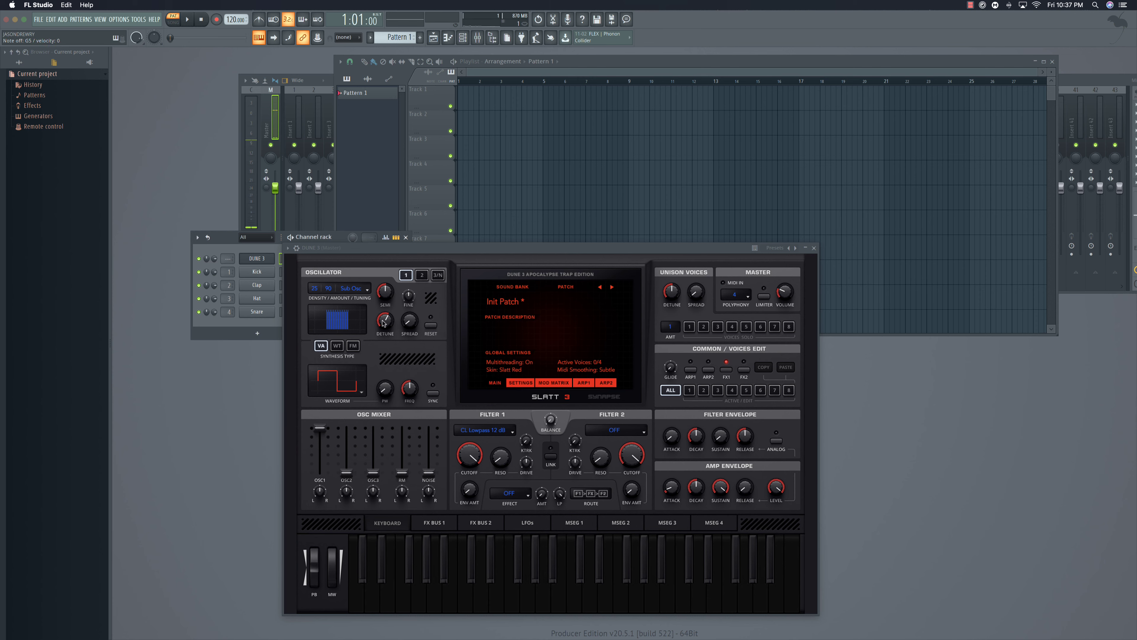
drag(385, 323, 381, 381)
Compare the Ramp Down and Ramp Up waveforms on oscillator 1, playing test notes with each.
click(362, 391)
click(340, 416)
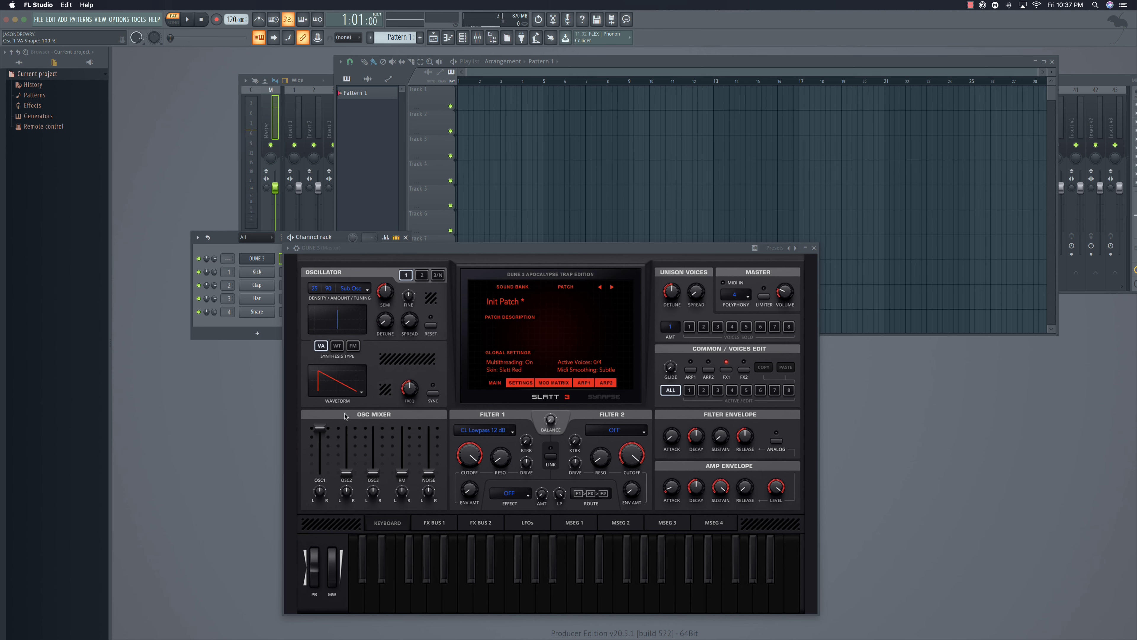
key(z)
key(b)
click(345, 393)
click(336, 402)
key(z)
key(b)
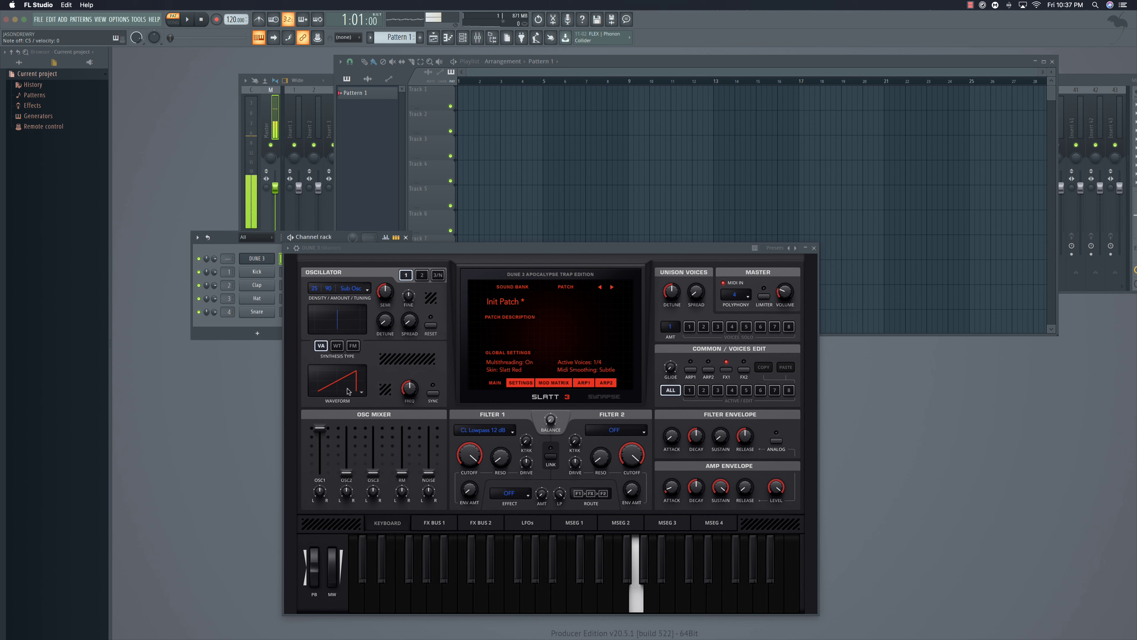
Set oscillator 1's waveform to Triangle and play test notes.
click(362, 391)
click(341, 446)
key(b)
key(z)
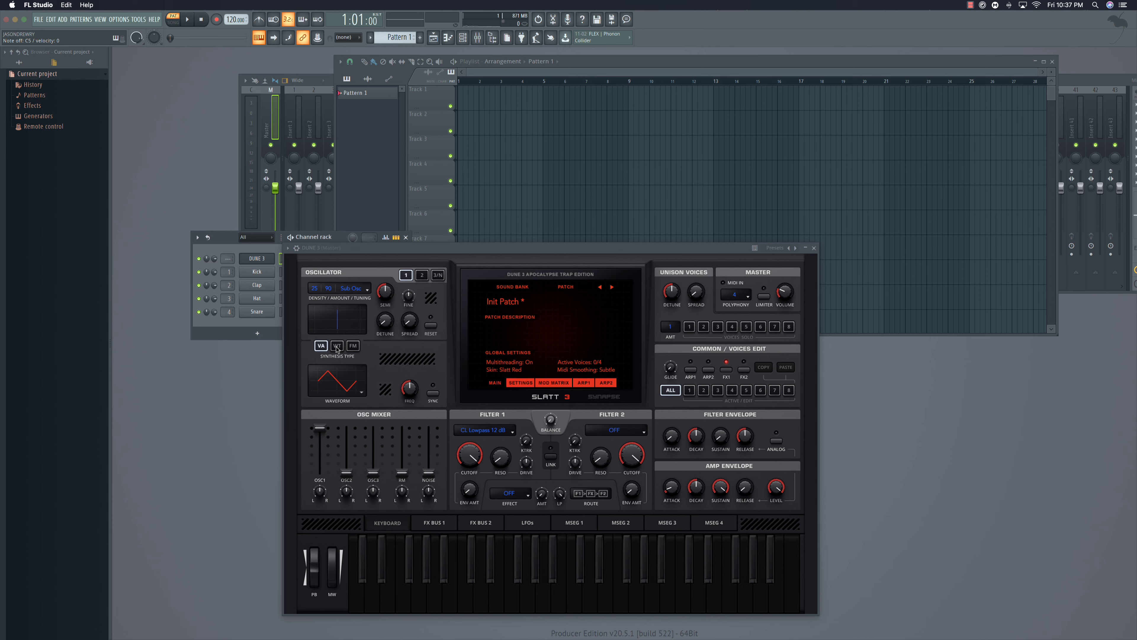
Switch oscillator 1 to wavetable (WT) synthesis and look through the Default wavetable's waveforms, playing a test note.
click(337, 346)
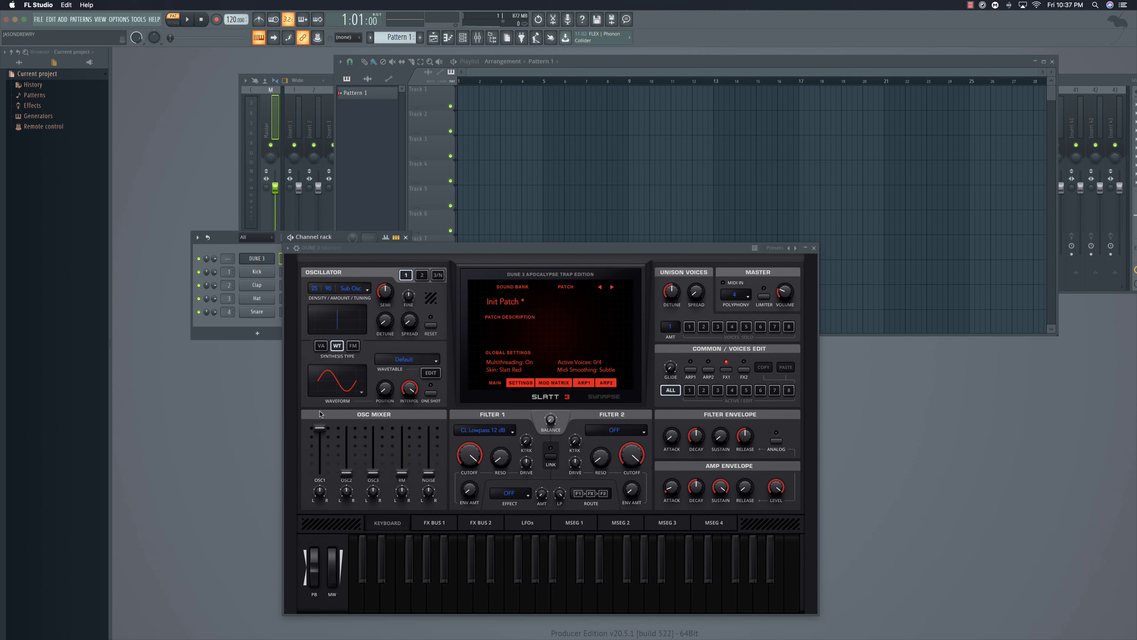
click(345, 394)
key(v)
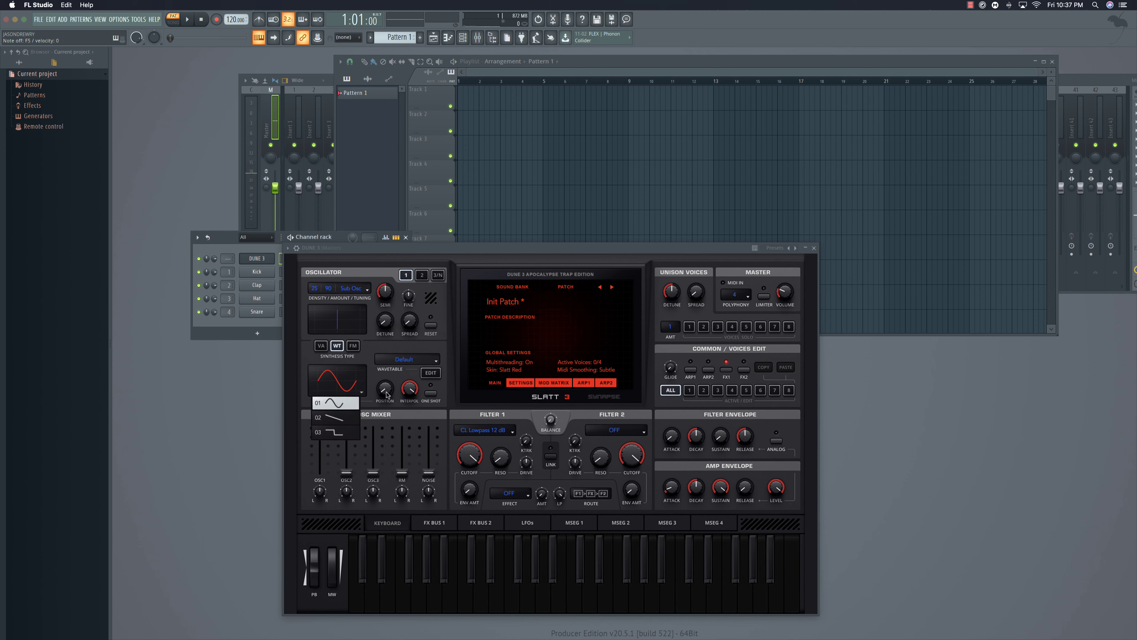
drag(386, 391, 389, 450)
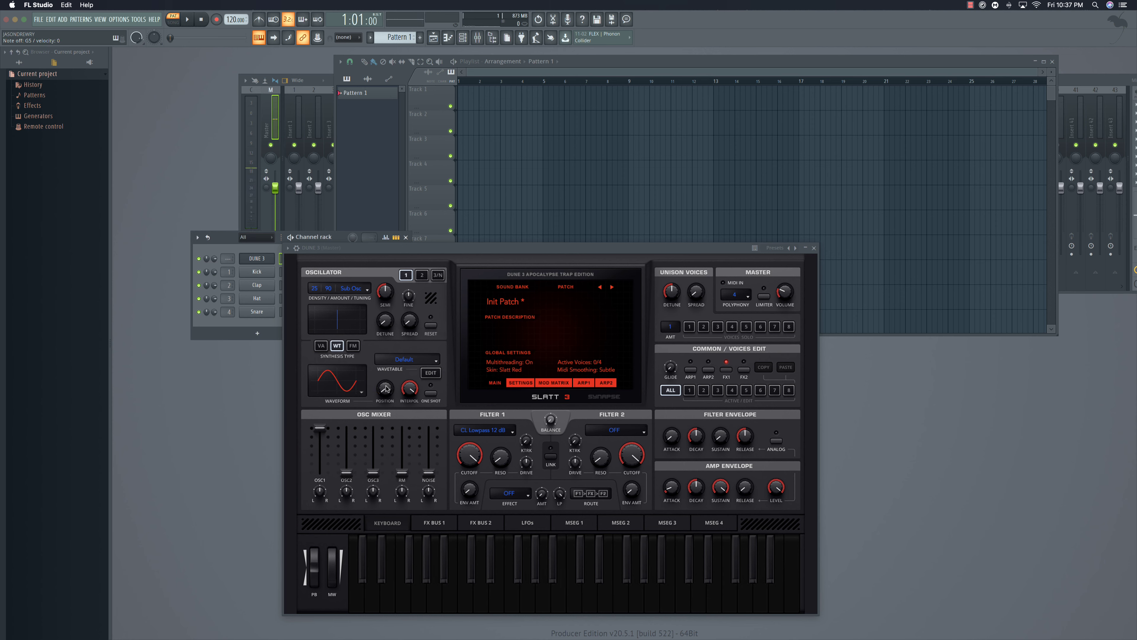
Set oscillator 1's wavetable interpolation to 100% and sweep the wavetable position up and down, playing test notes.
mouse_move(409, 387)
mouse_down()
mouse_move(407, 414)
mouse_move(407, 372)
mouse_up()
drag(385, 393, 388, 336)
key(b)
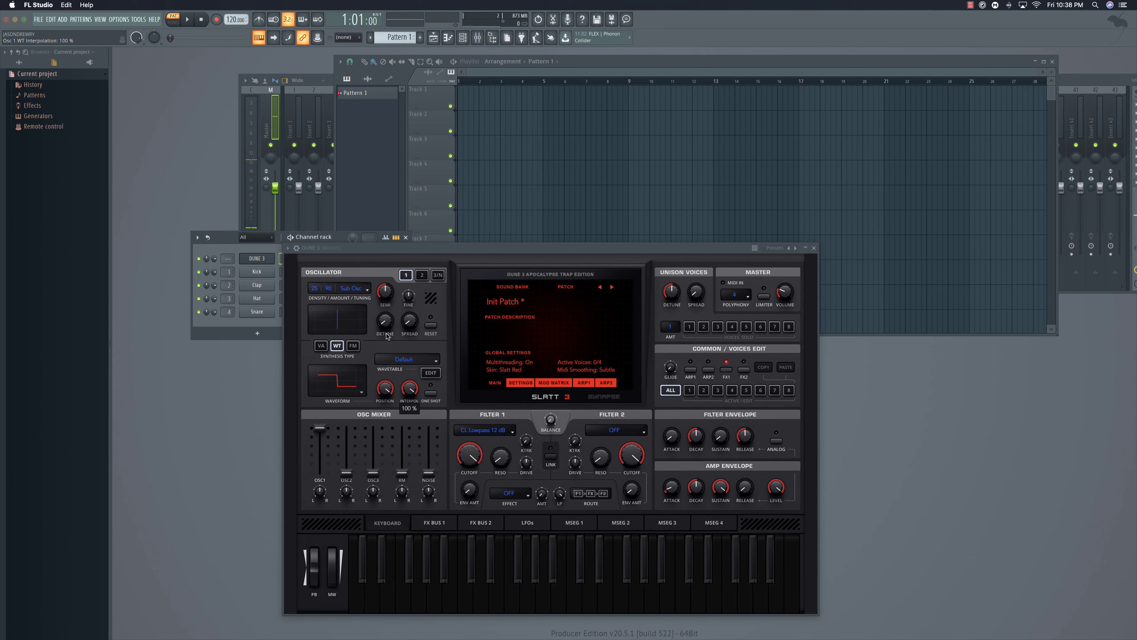
key(b)
drag(384, 389, 404, 547)
key(b)
mouse_move(381, 389)
mouse_down()
mouse_move(383, 443)
mouse_move(385, 386)
mouse_move(403, 391)
mouse_up()
Browse the available wavetables and load DG MiniBrute BrutalSaw into oscillator 1.
click(419, 360)
scroll(419, 470, down, 5)
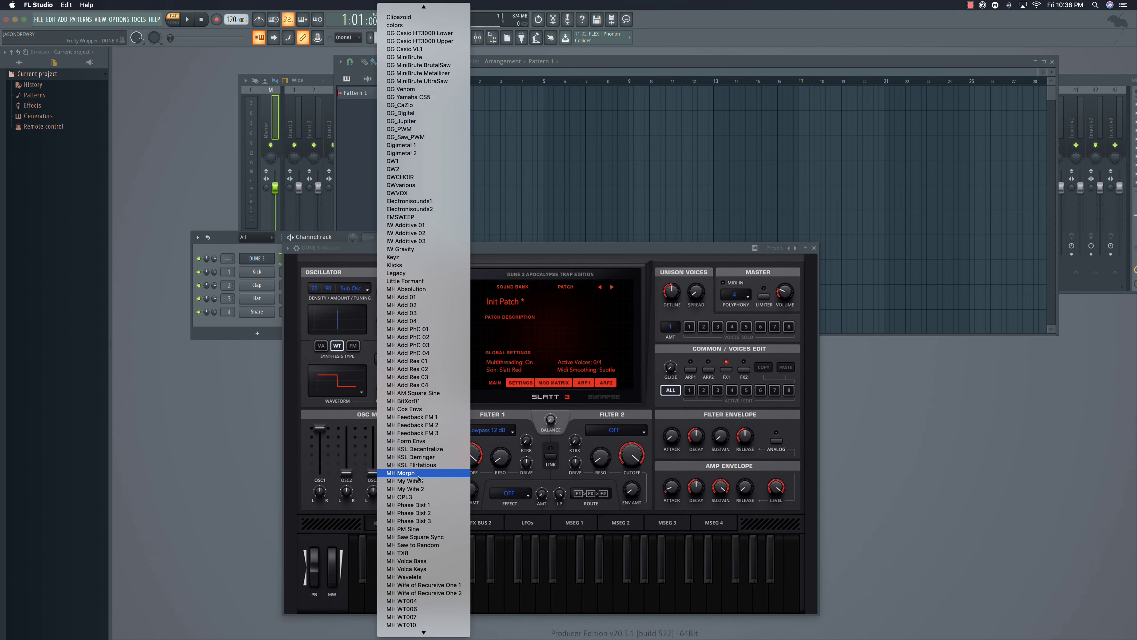
scroll(419, 479, up, 15)
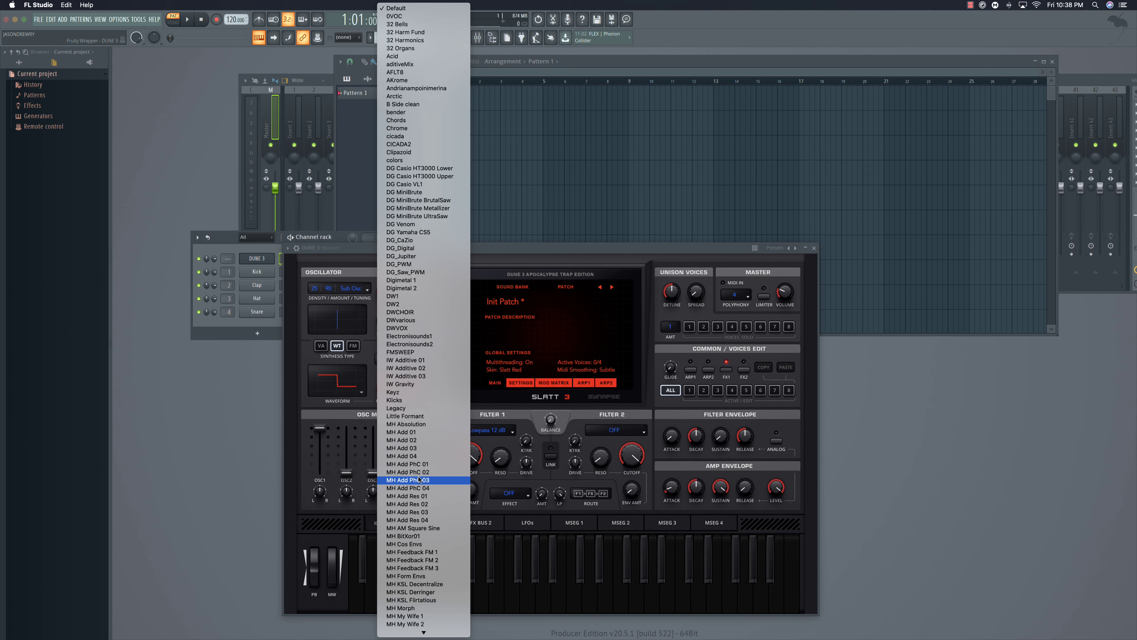
click(417, 200)
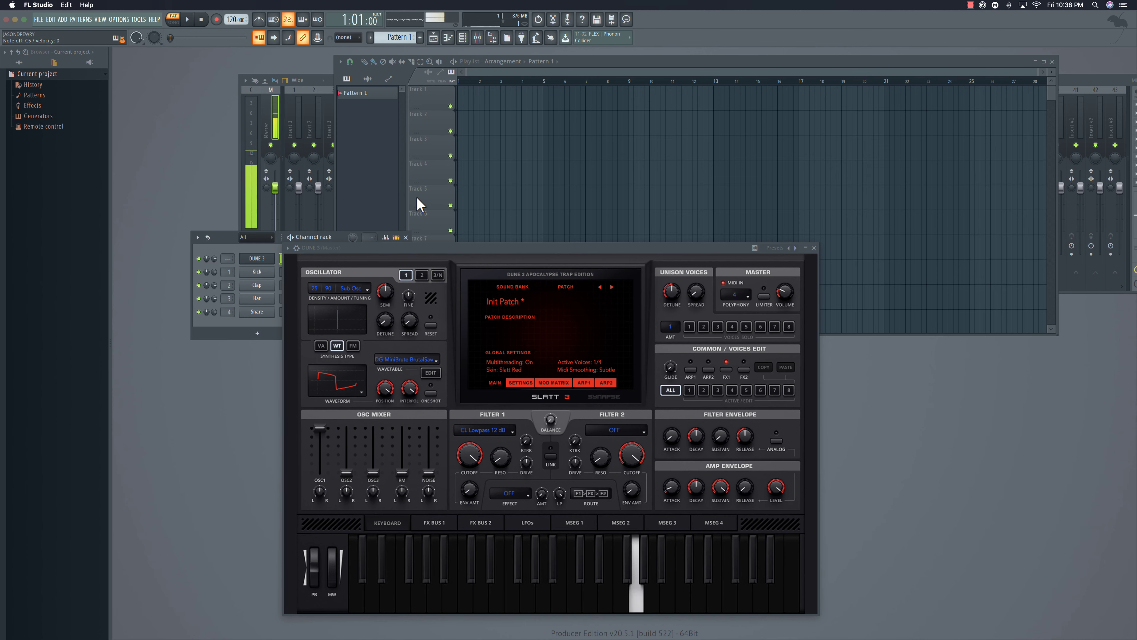
Load the Clipazoid wavetable into oscillator 1 and lower the master volume.
click(414, 361)
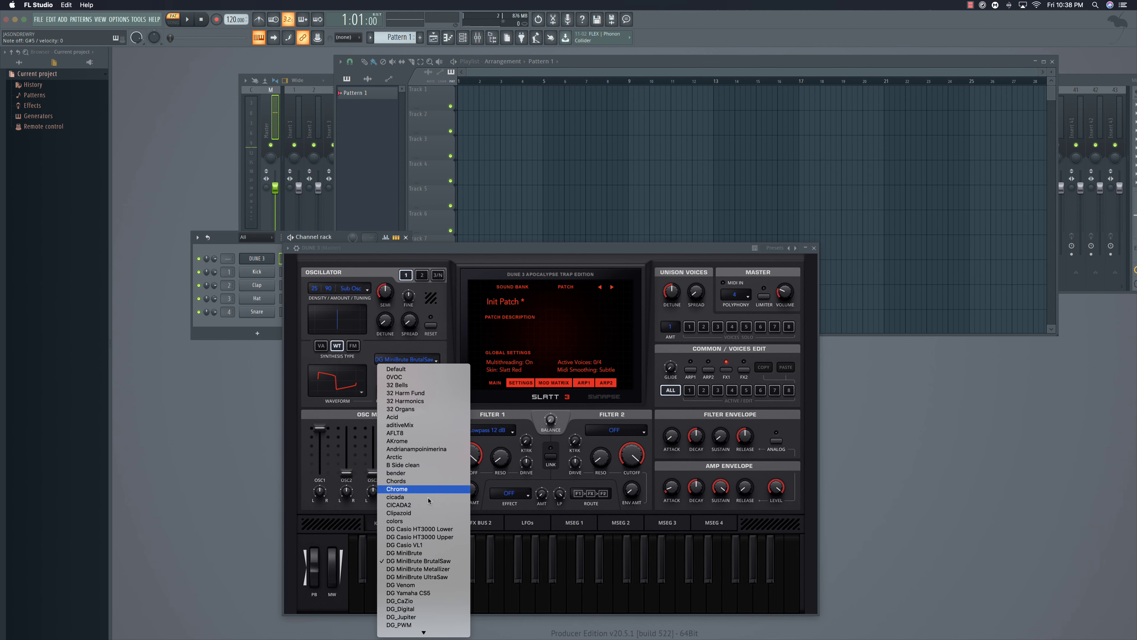
click(425, 512)
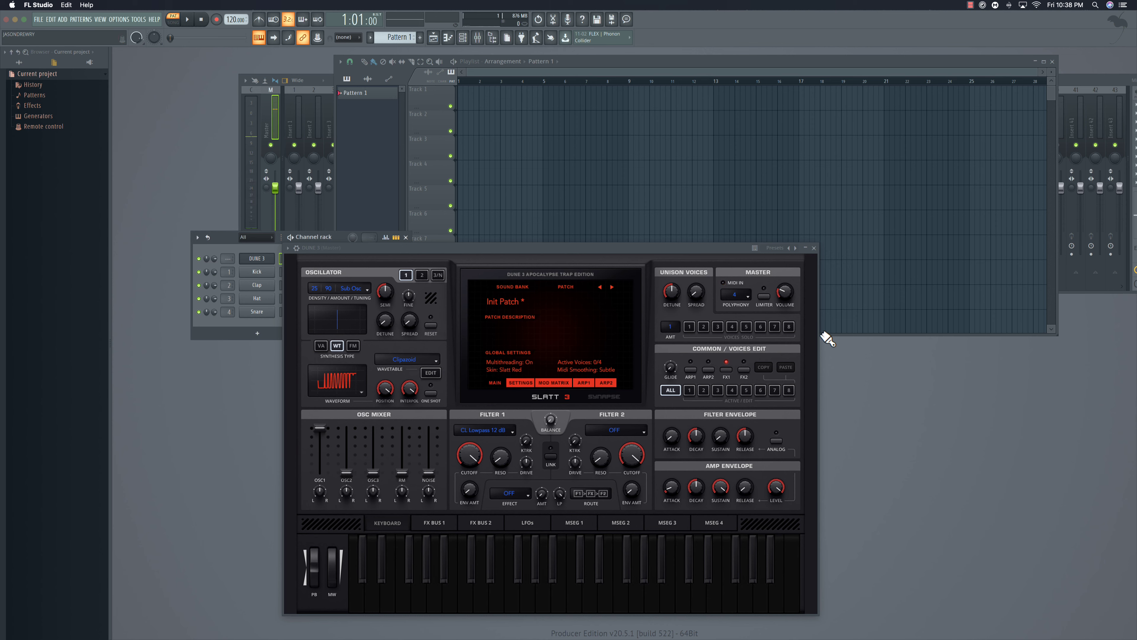
drag(787, 288, 788, 296)
Check oscillator 1's wavetable position at 100% and inspect Clipazoid's waveform frames in the wavetable editor.
mouse_move(384, 388)
mouse_down()
mouse_move(383, 425)
mouse_move(389, 380)
mouse_up()
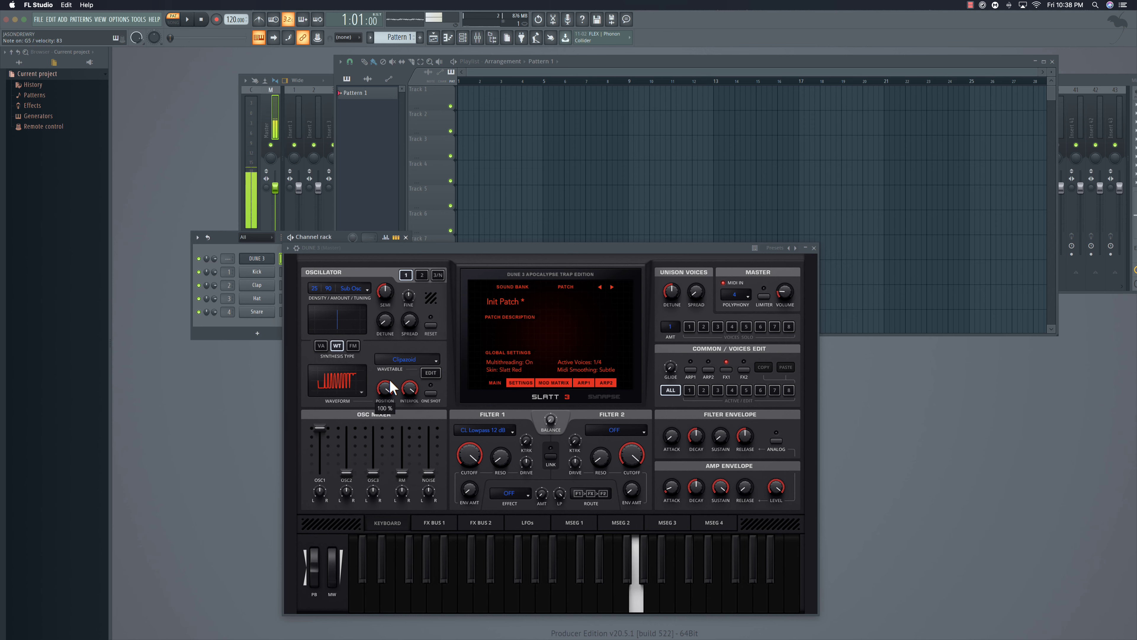
click(430, 373)
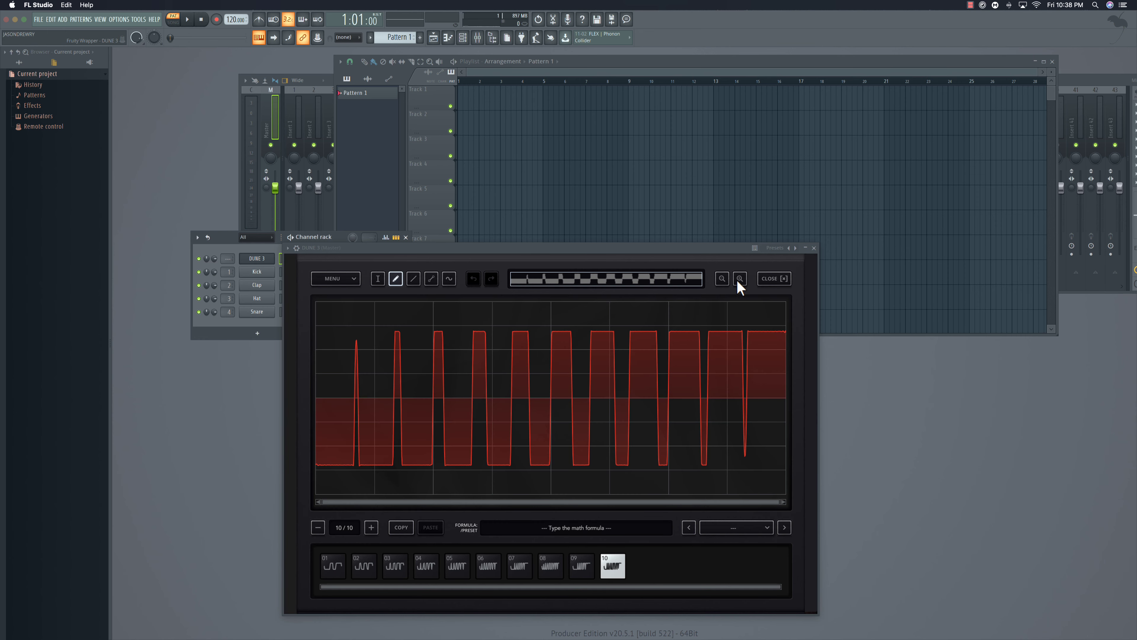
click(771, 279)
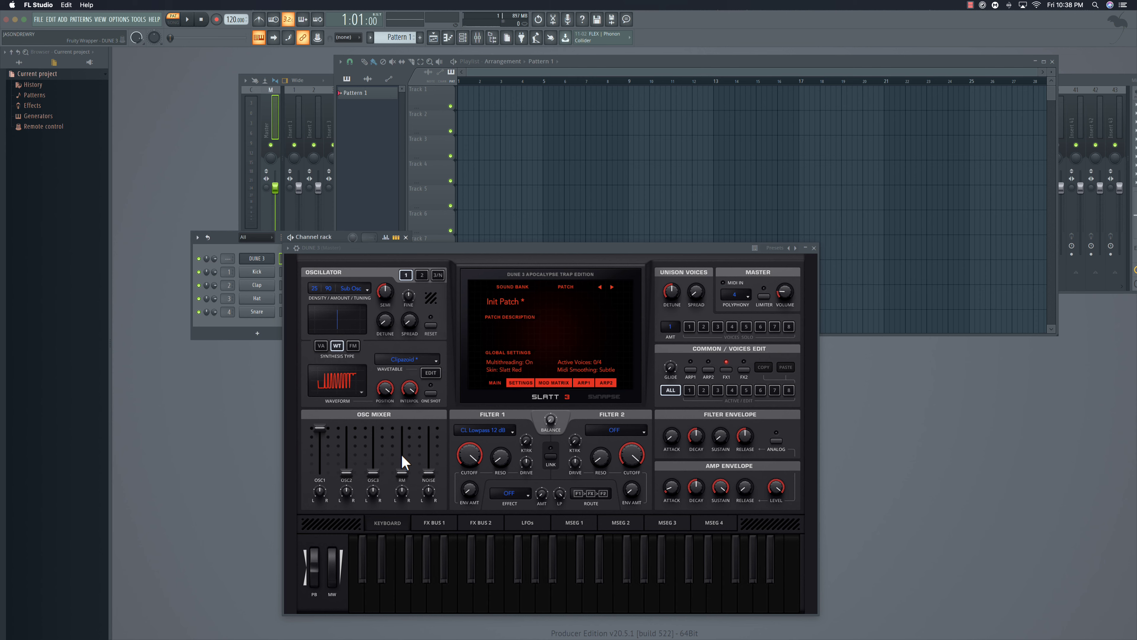
Open oscillator 2's settings, raise its mixer level with oscillator 1 silenced, and play test notes.
click(425, 271)
drag(347, 473, 319, 482)
key(c)
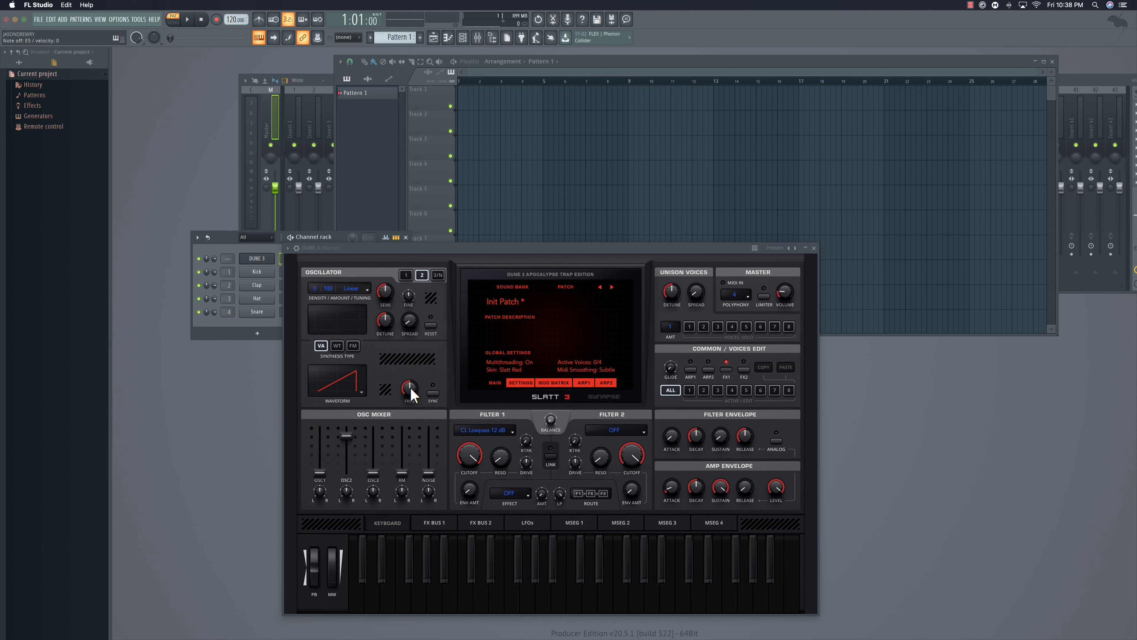
key(c)
Lower oscillator 2's level to zero, set oscillator 1's level to 78%, and play test notes with oscillator 1's settings open.
drag(347, 462, 325, 439)
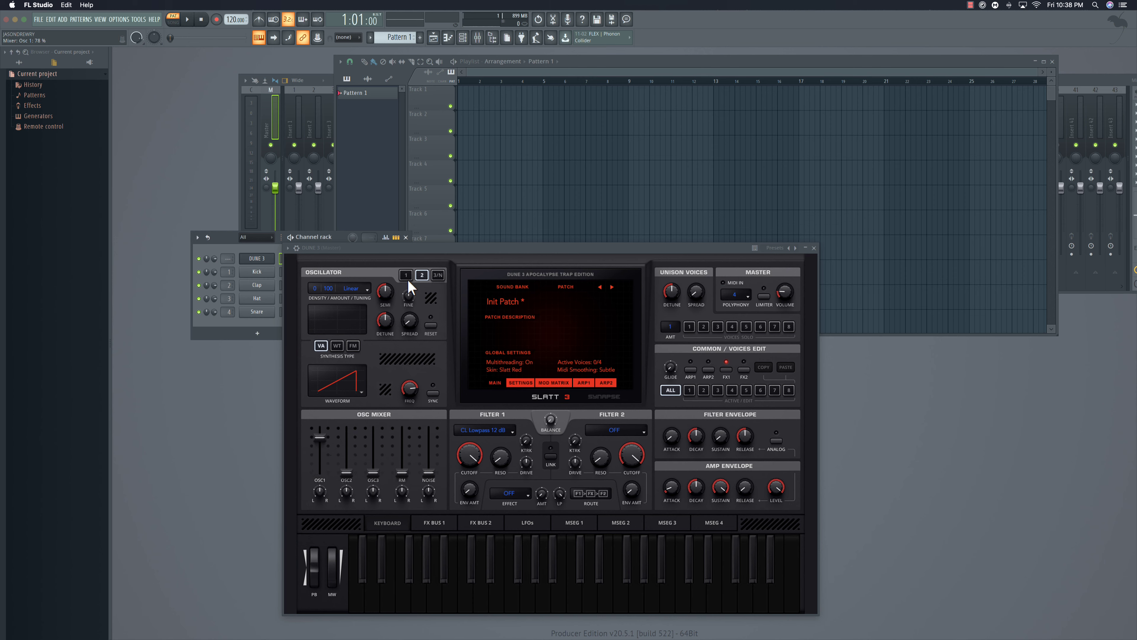
click(406, 275)
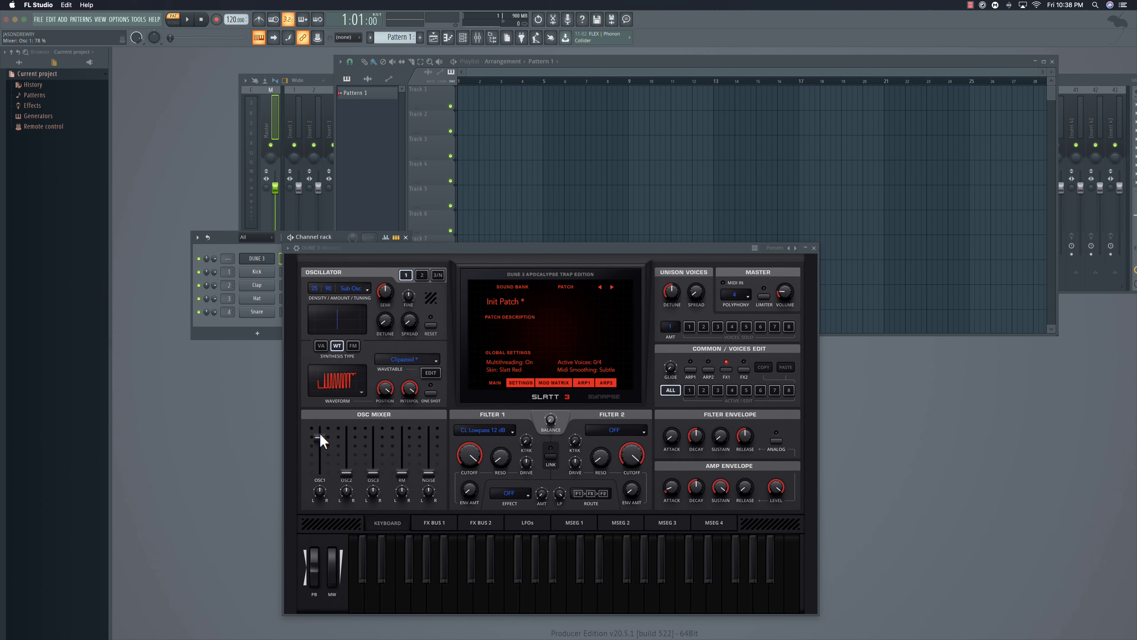
key(c)
key(c)
Try the ring modulation level with oscillator 1 silenced, returning RM to zero and oscillator 1 to 78%.
drag(393, 475, 401, 442)
drag(319, 438, 319, 475)
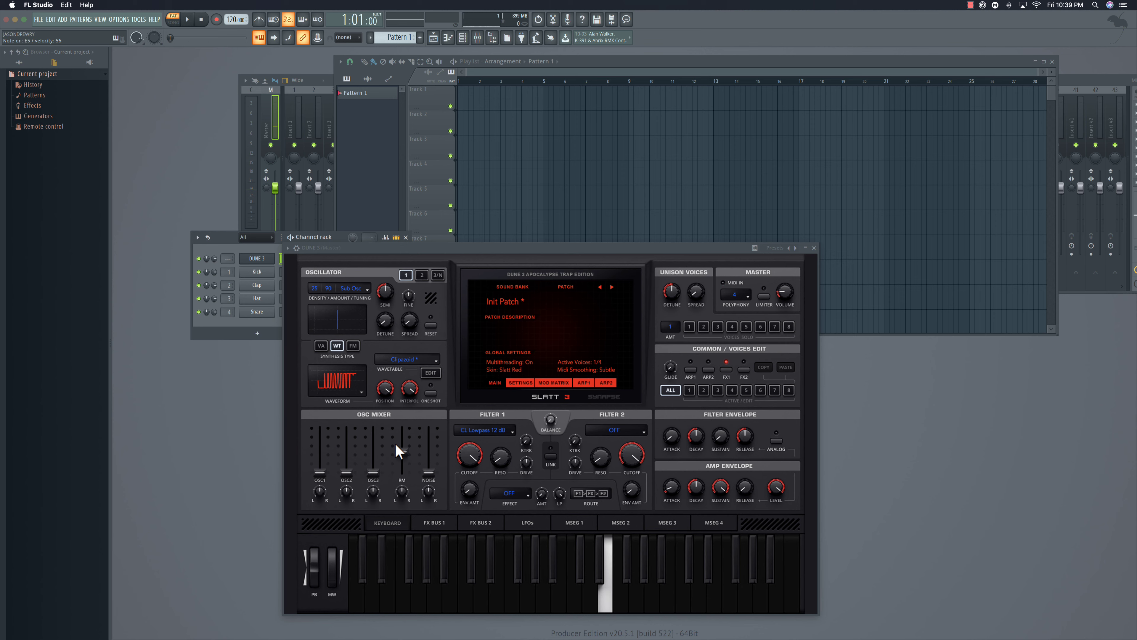
drag(406, 466, 394, 514)
drag(318, 432, 319, 438)
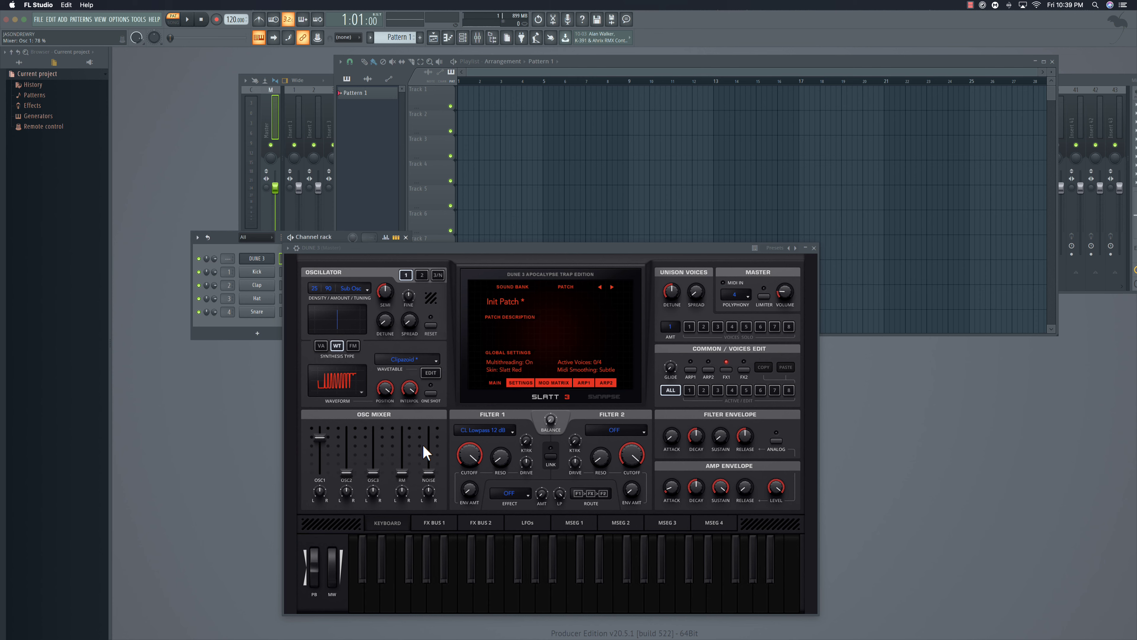
Raise the noise level in the oscillator mixer and open the oscillator 3 and noise settings, playing test notes.
drag(426, 442, 432, 432)
click(437, 275)
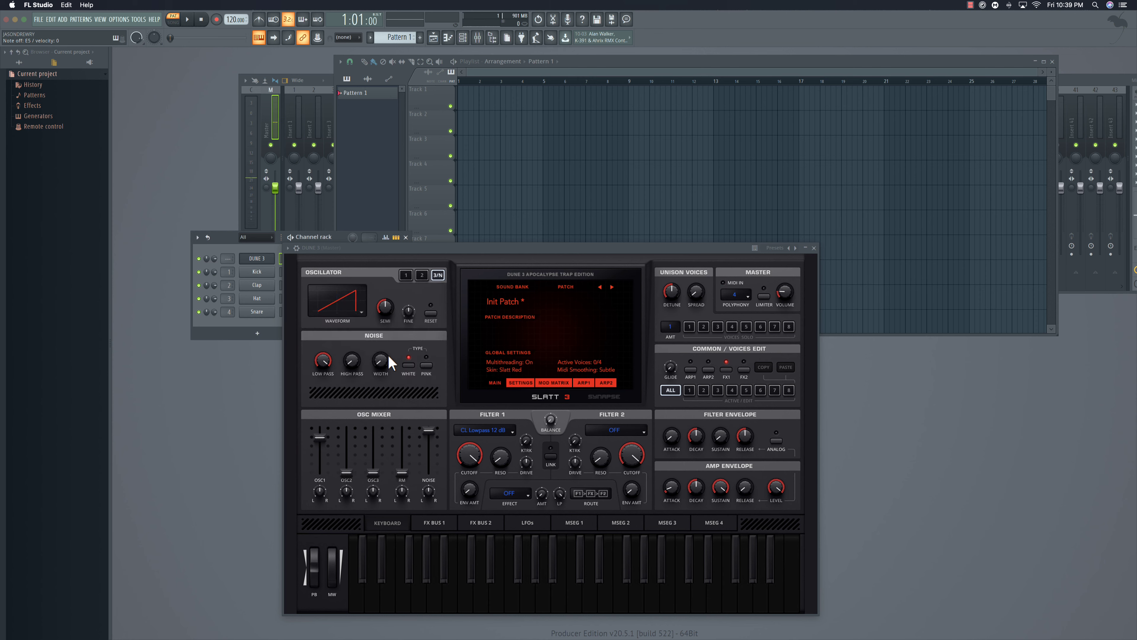
key(c)
key(c)
key(c)
Sweep the noise low-pass filter down and back up and switch the noise type to Pink, playing test notes.
drag(321, 361, 313, 460)
key(c)
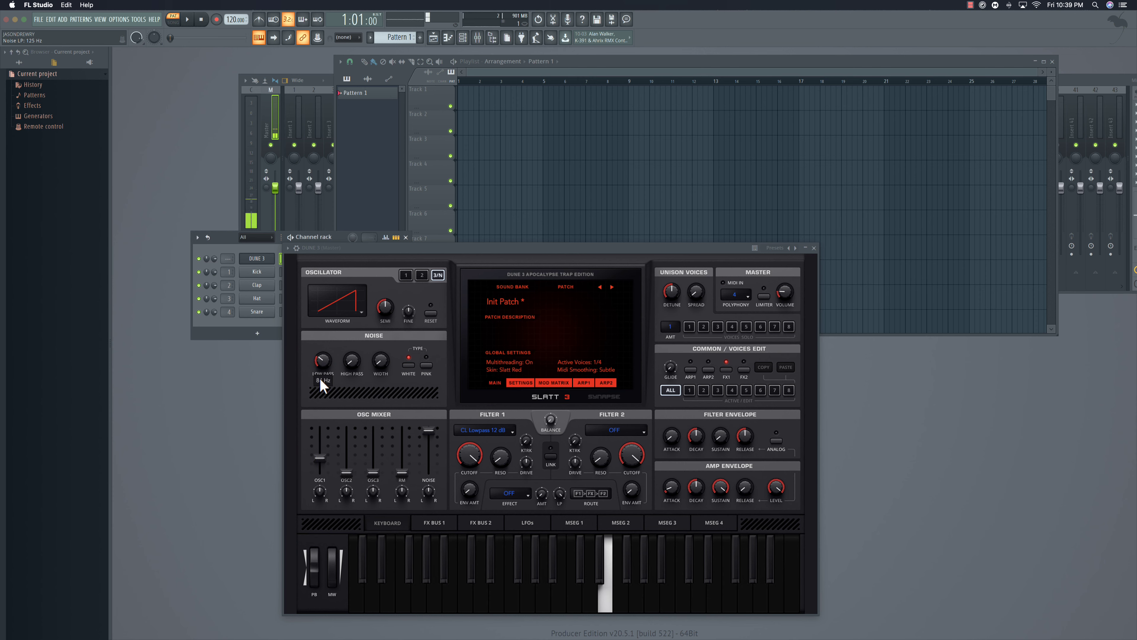
key(b)
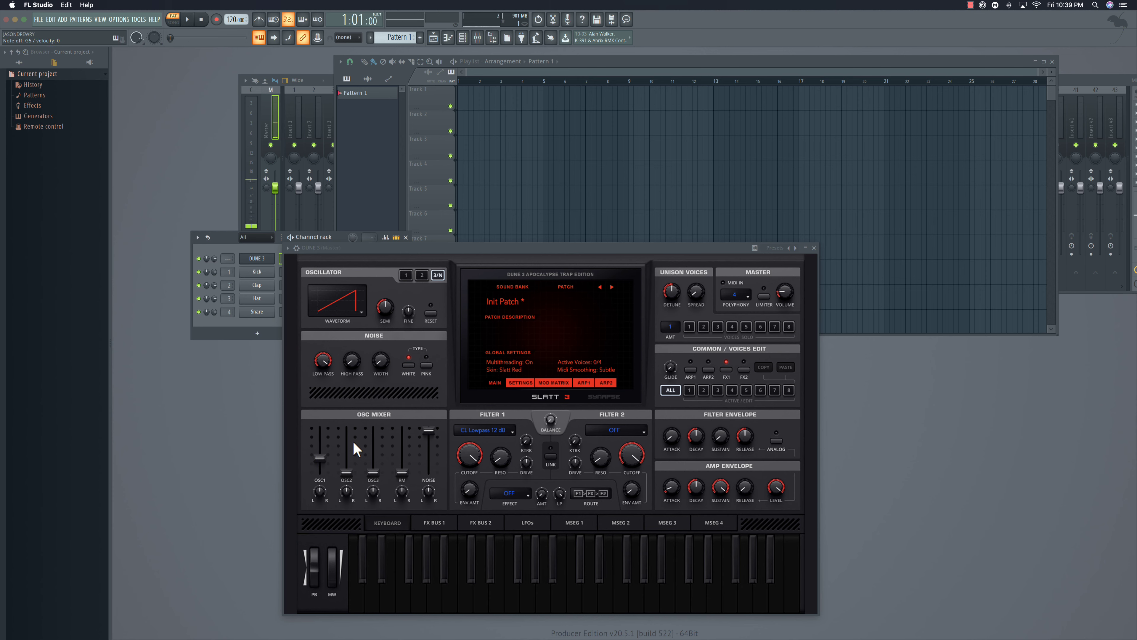
click(426, 365)
key(b)
Lower the noise level to zero and raise oscillator 1's level in the mixer, playing a test note.
drag(429, 430, 428, 488)
drag(319, 452, 318, 437)
key(e)
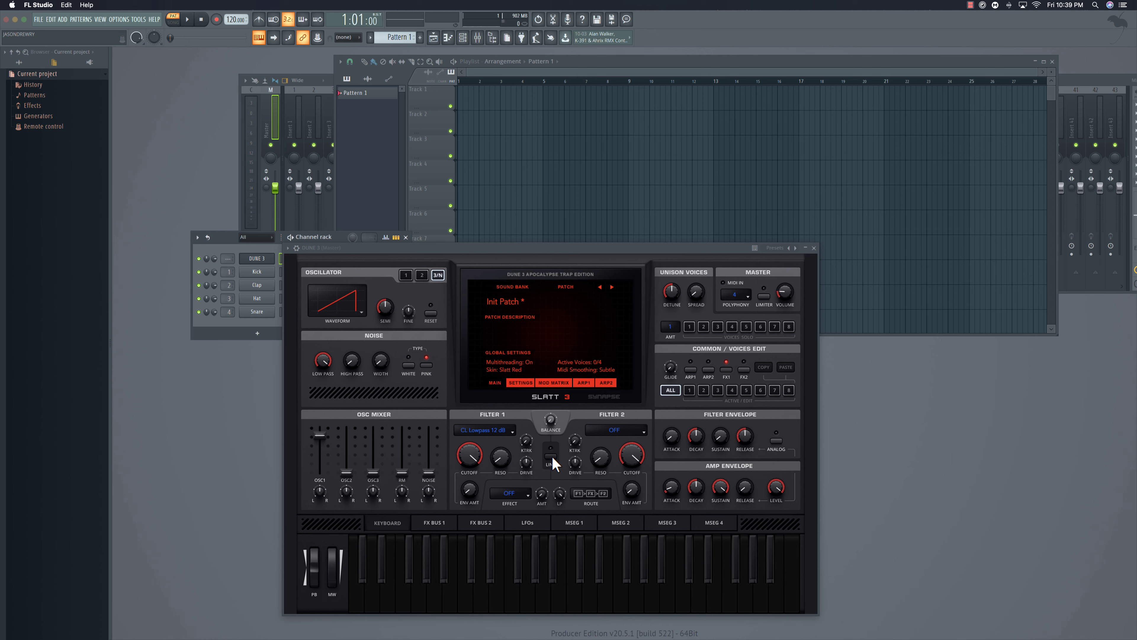
Link the two filters and set filter 1 to TR Lowpass 18 dB with reduced cutoff, more resonance and 49% envelope amount.
click(481, 430)
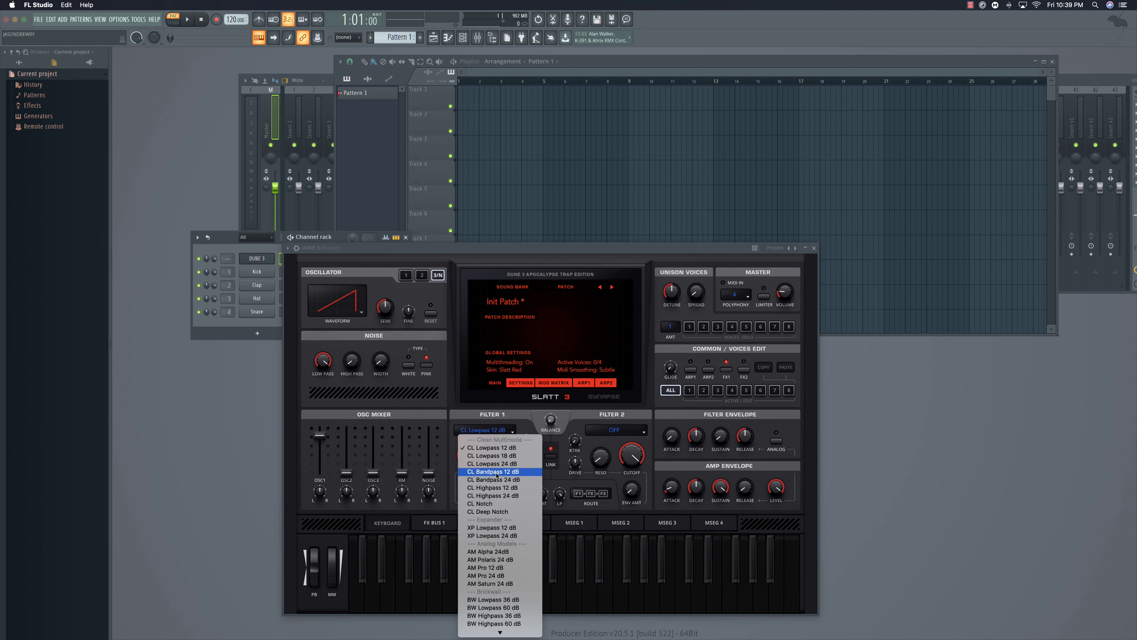
scroll(497, 474, down, 5)
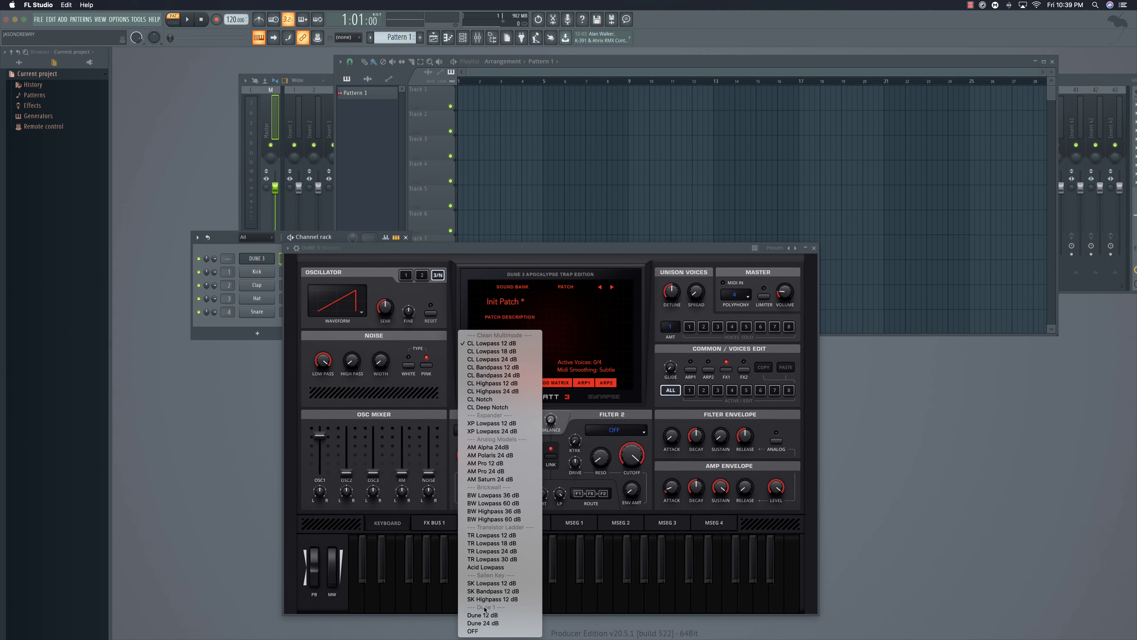
click(497, 546)
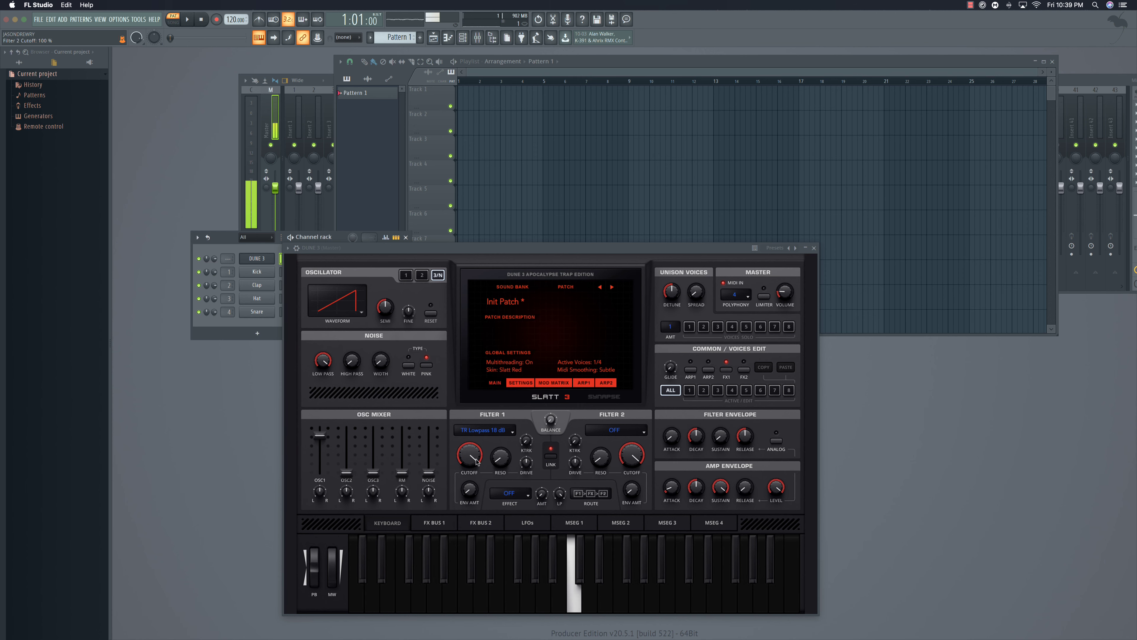
drag(477, 462, 504, 411)
drag(463, 491, 462, 446)
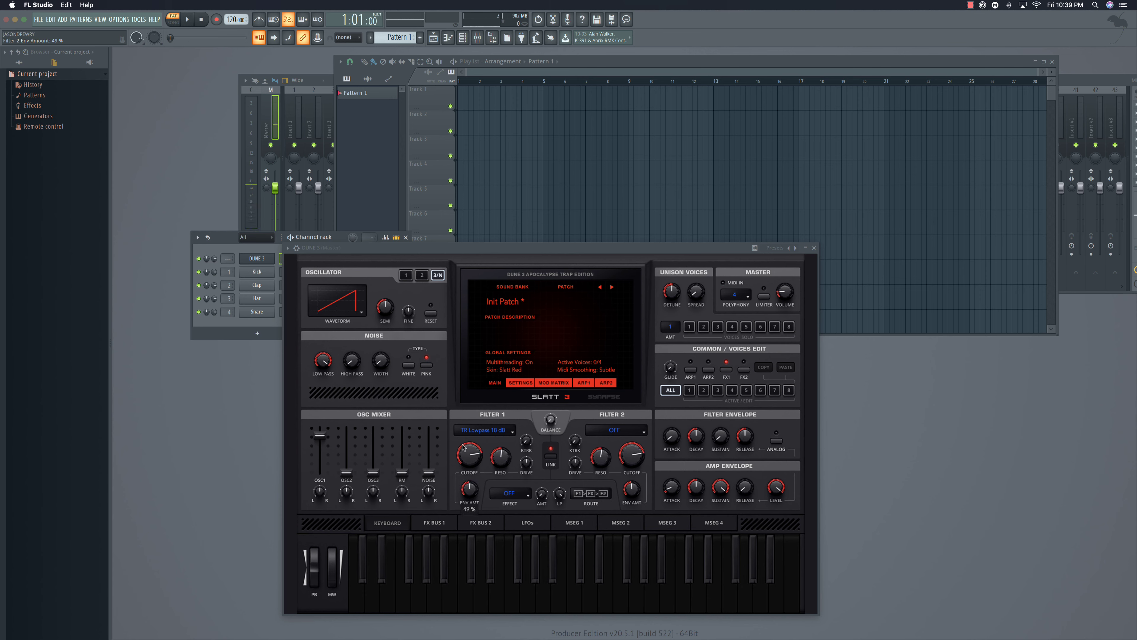
Enable analog mode for the filter envelope and raise its attack slightly.
click(776, 440)
drag(670, 436, 671, 418)
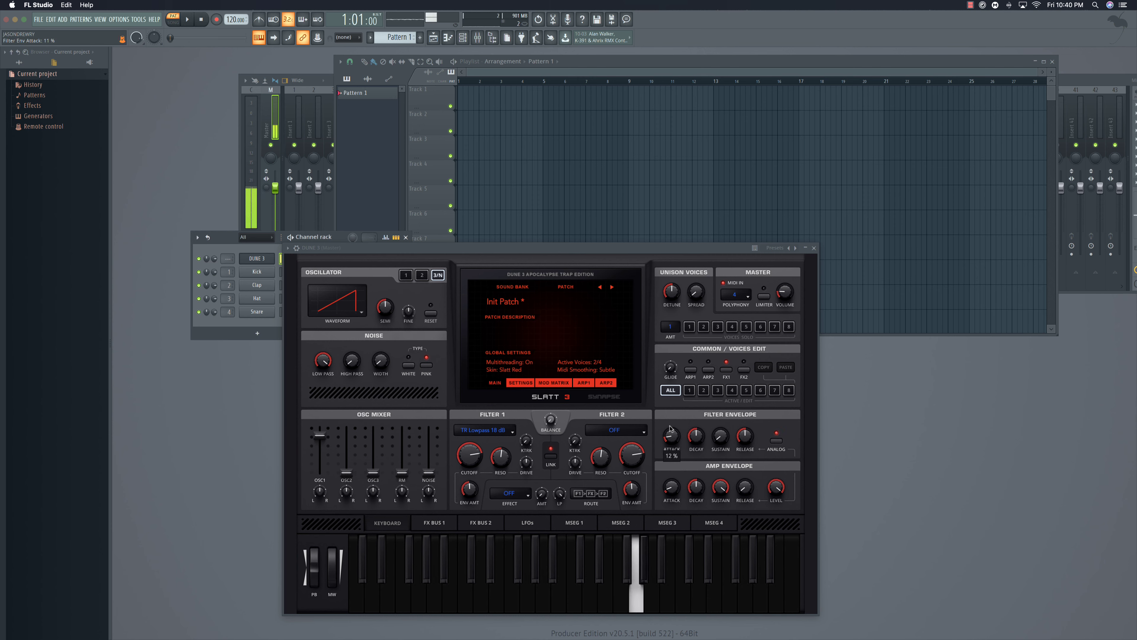
drag(670, 429, 670, 431)
Adjust the amp envelope's attack and raise its release, playing a test note.
drag(671, 494, 670, 481)
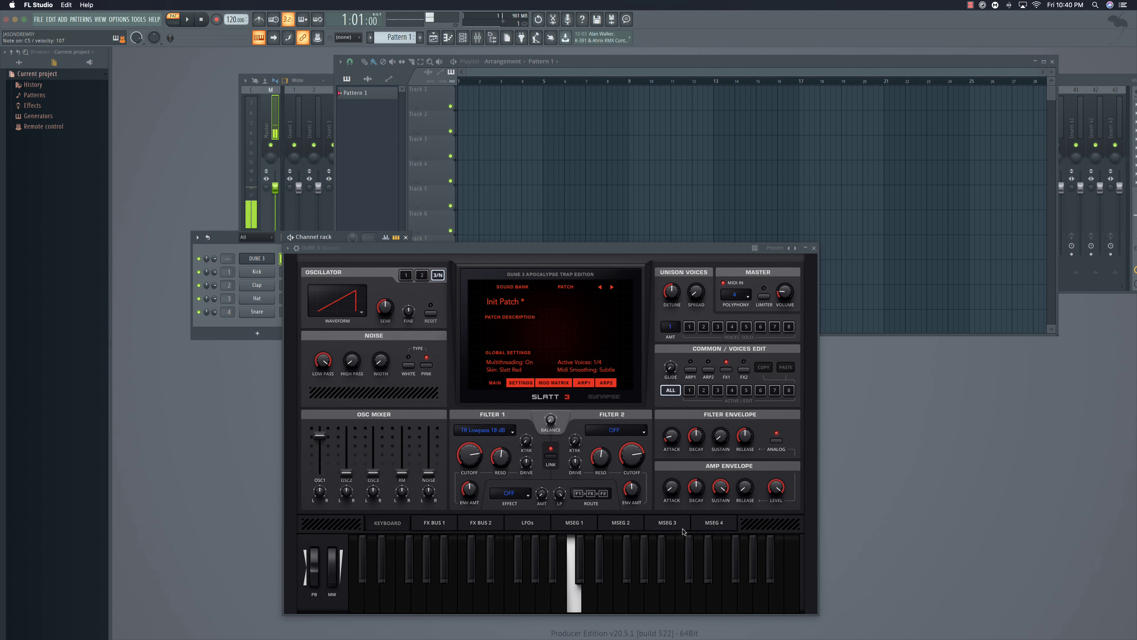
drag(744, 490, 745, 429)
key(6)
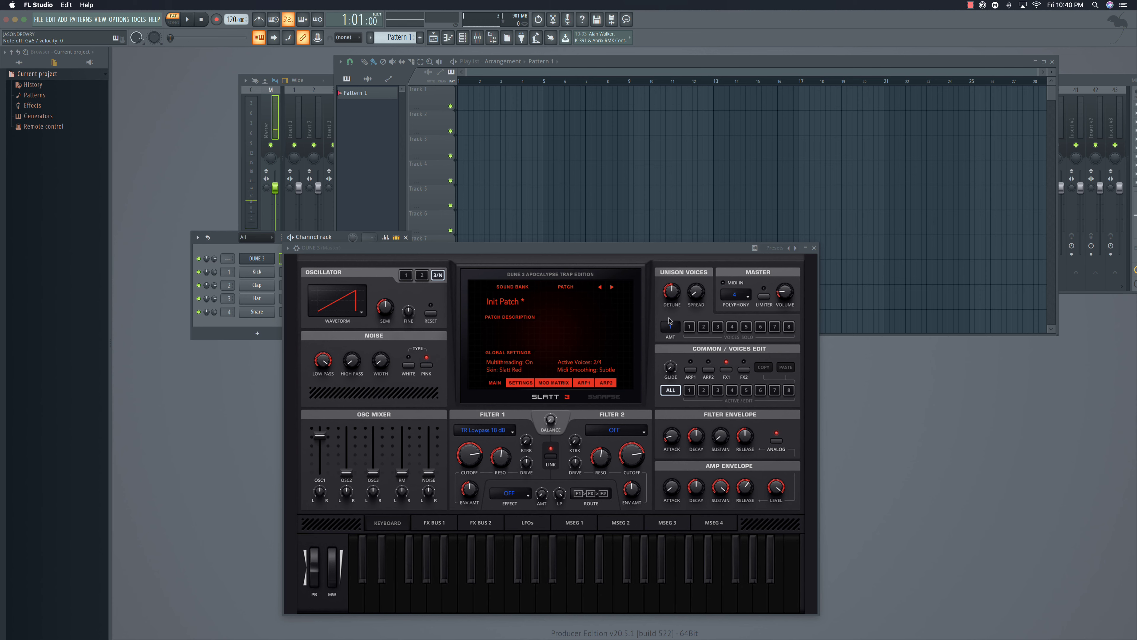
Set the unison amount to 6 voices and adjust the unison detune with test notes, returning to oscillator 1's settings.
drag(670, 329, 673, 295)
key(r)
key(r)
click(405, 276)
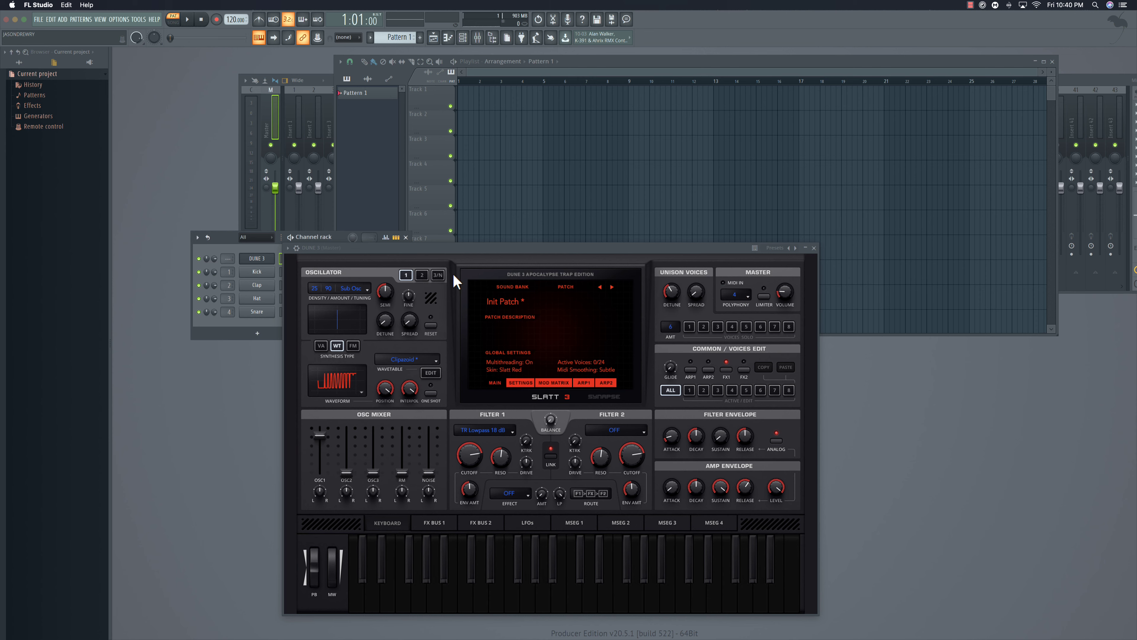
Raise the unison spread after playing test notes, and enable the master limiter.
key(v)
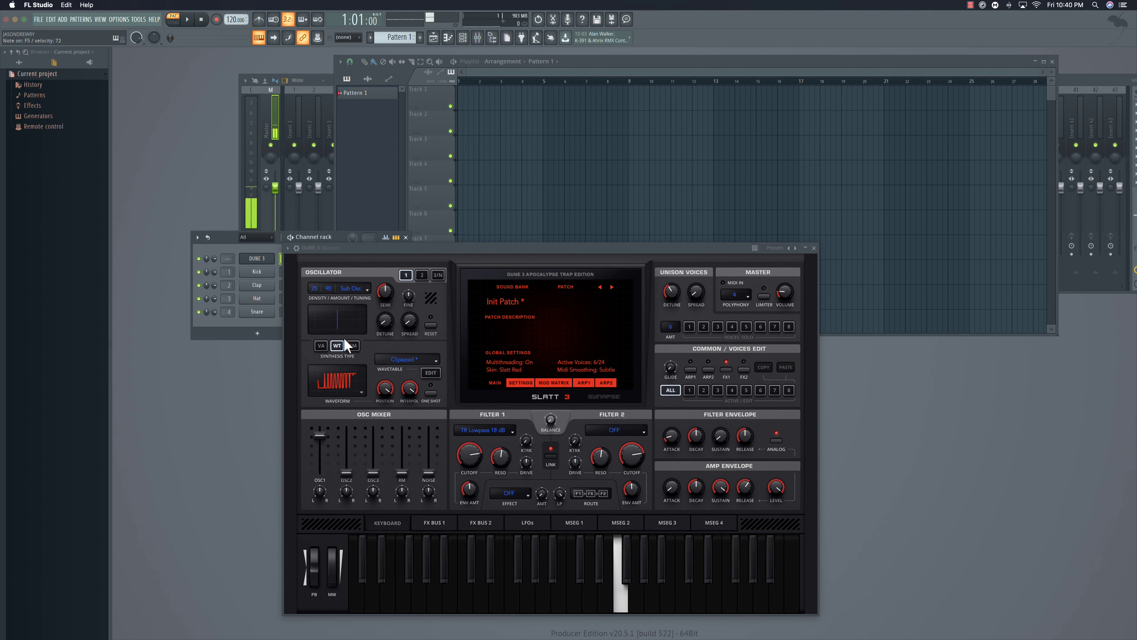
key(v)
drag(696, 294, 686, 243)
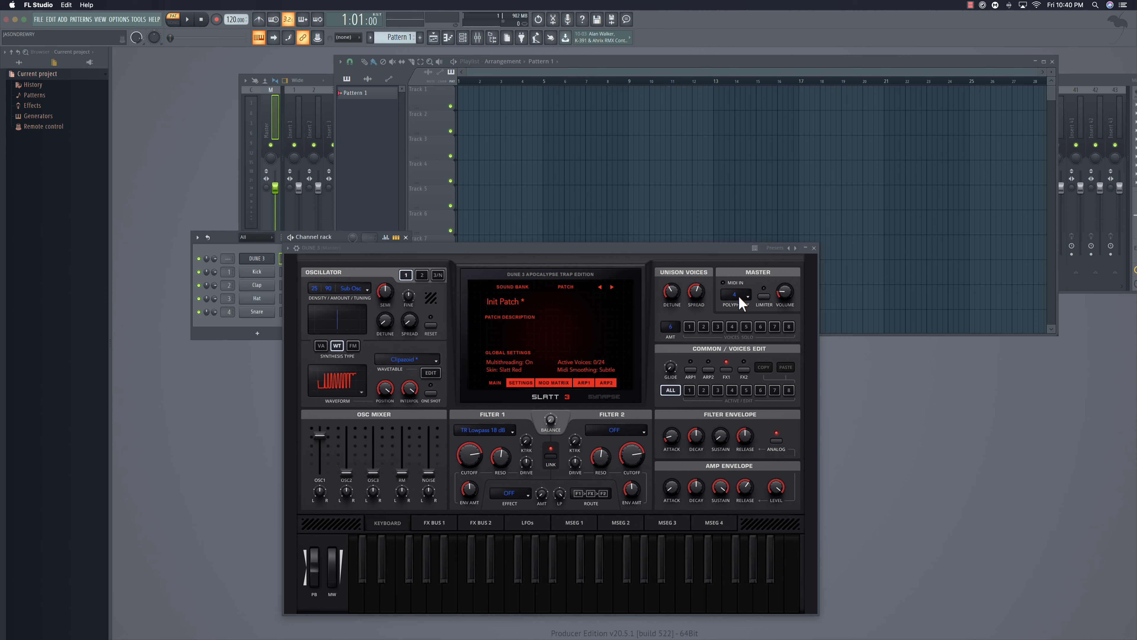
click(764, 299)
Keep FX1 enabled and activate the phaser and chorus on FX bus 1.
click(726, 370)
click(728, 369)
click(451, 520)
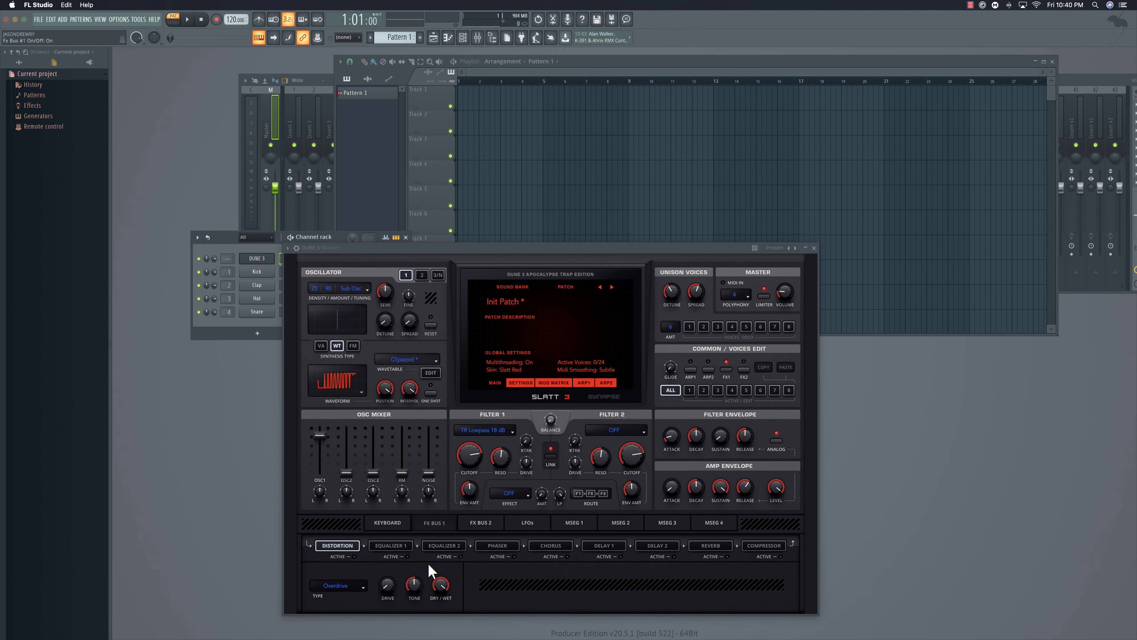
click(512, 545)
click(514, 556)
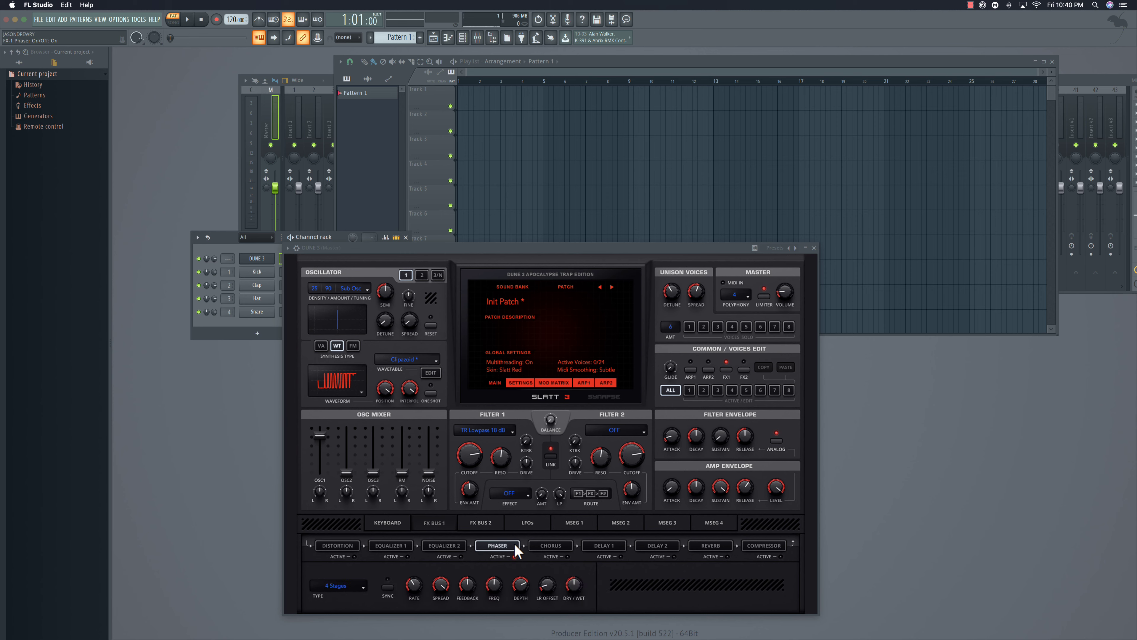
click(567, 557)
click(566, 547)
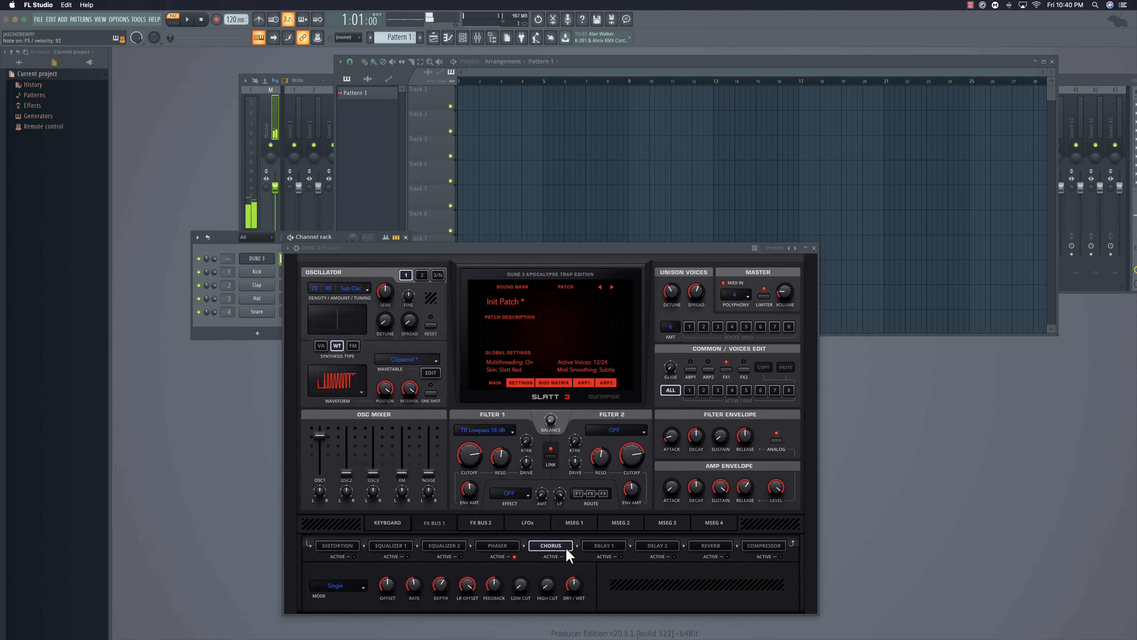
Activate delay 1, delay 2 and the reverb on FX bus 1.
click(621, 556)
click(602, 546)
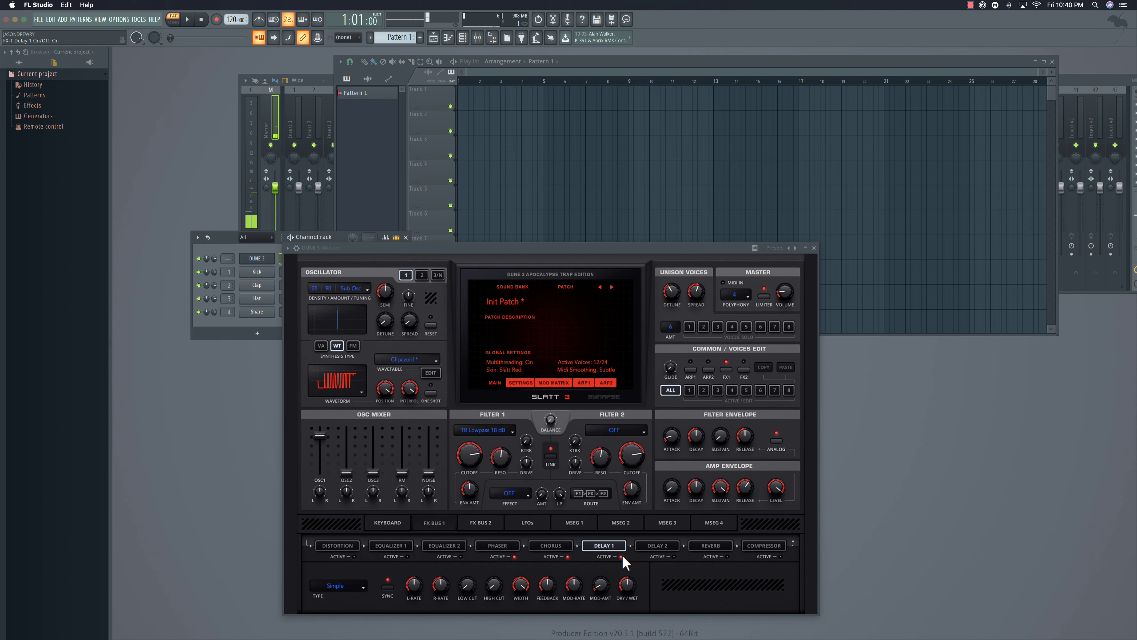
click(674, 556)
click(673, 549)
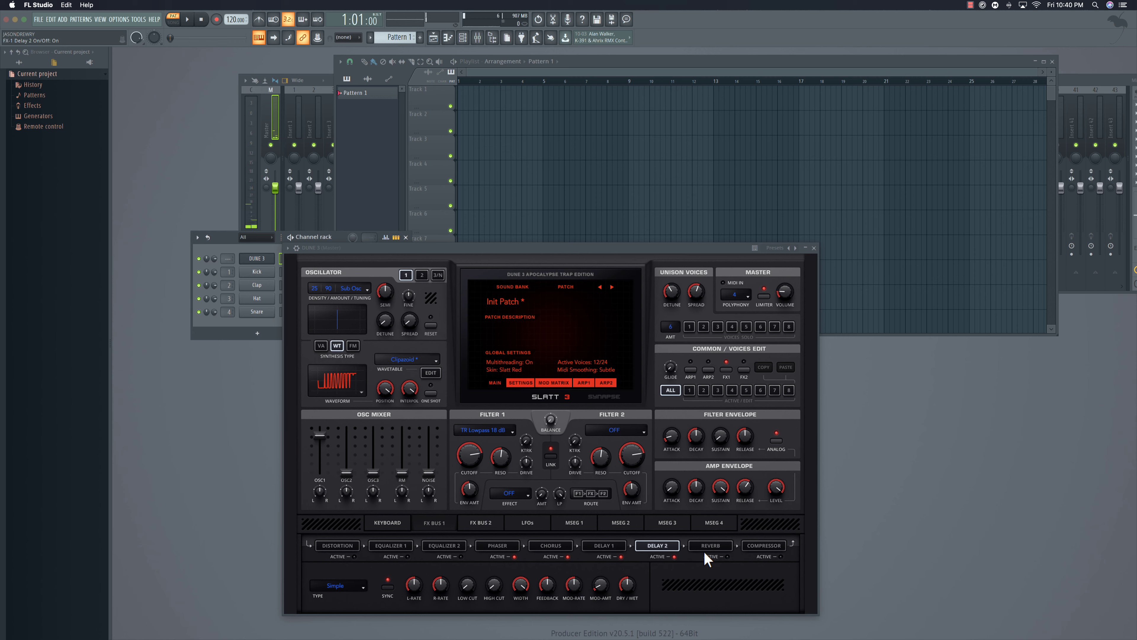
click(729, 556)
click(729, 550)
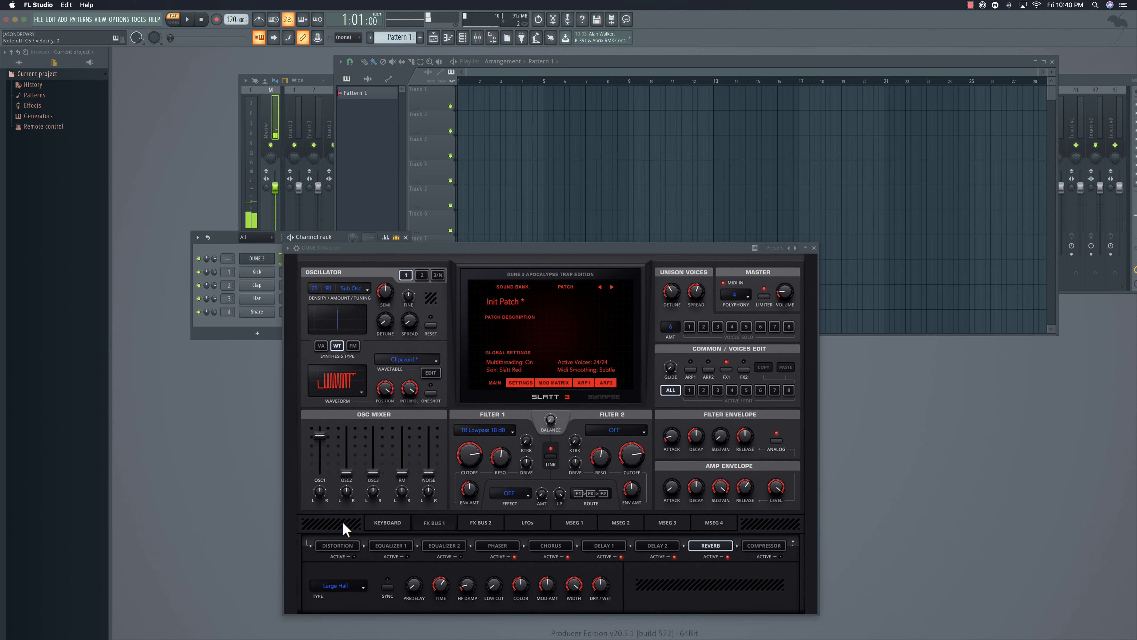
Activate the distortion on FX bus 1, view equalizer 1, and adjust the Overdrive distortion's drive.
click(354, 556)
click(402, 545)
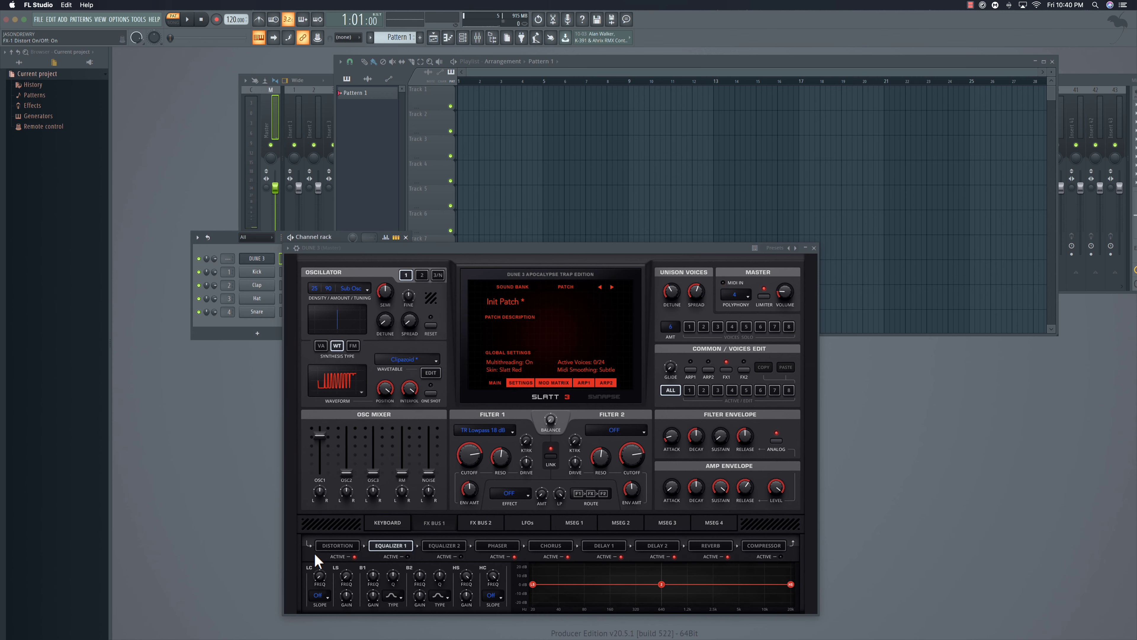
click(332, 545)
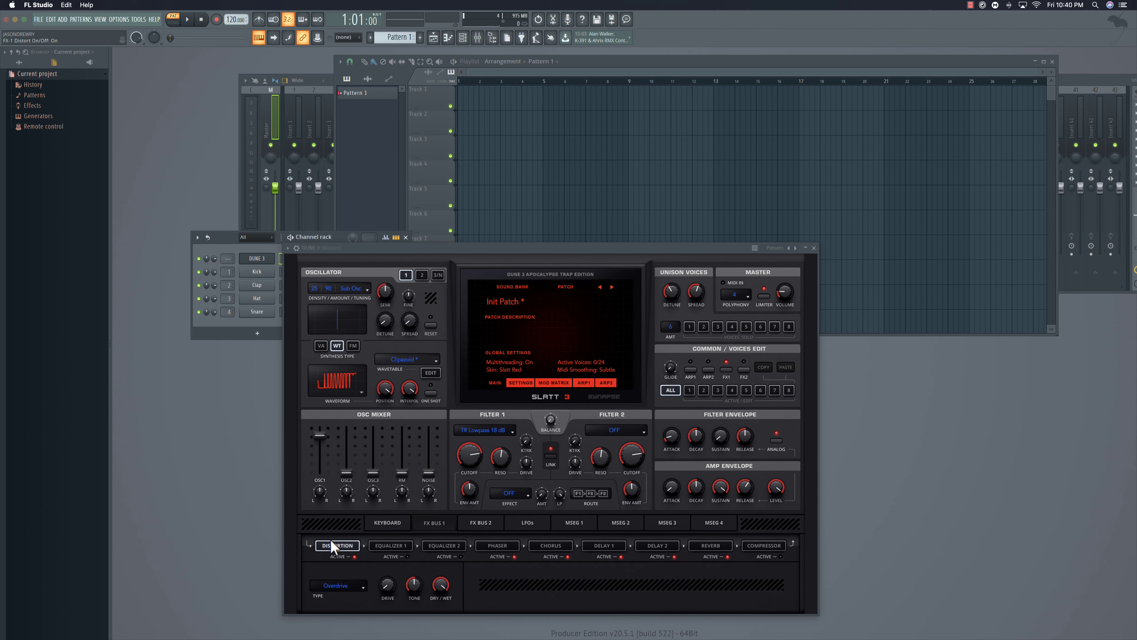
click(378, 544)
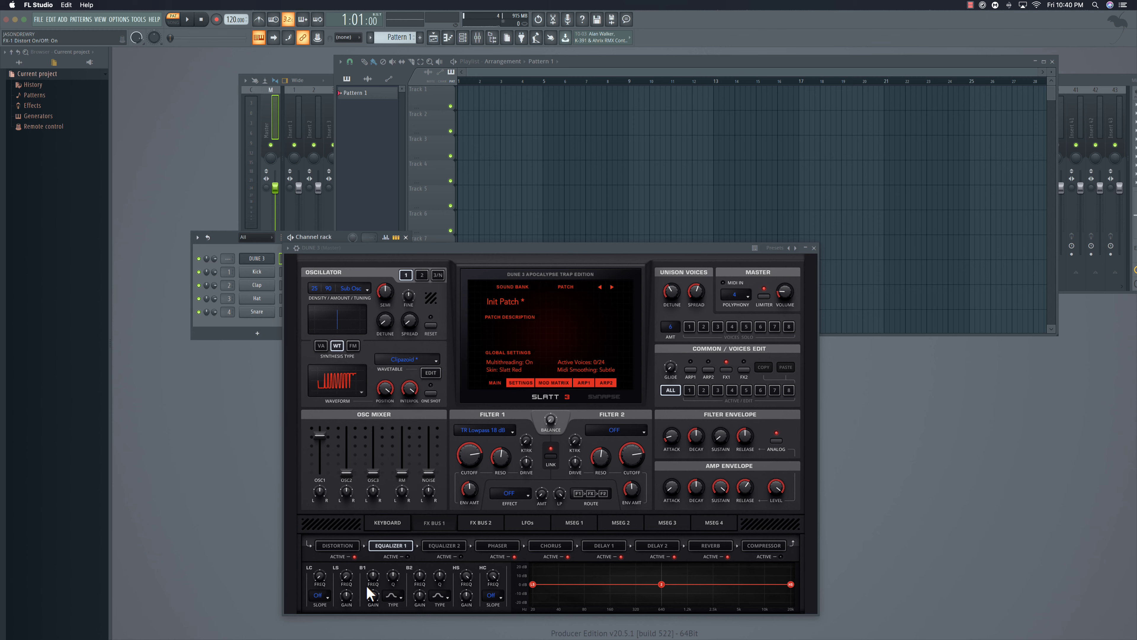
click(342, 544)
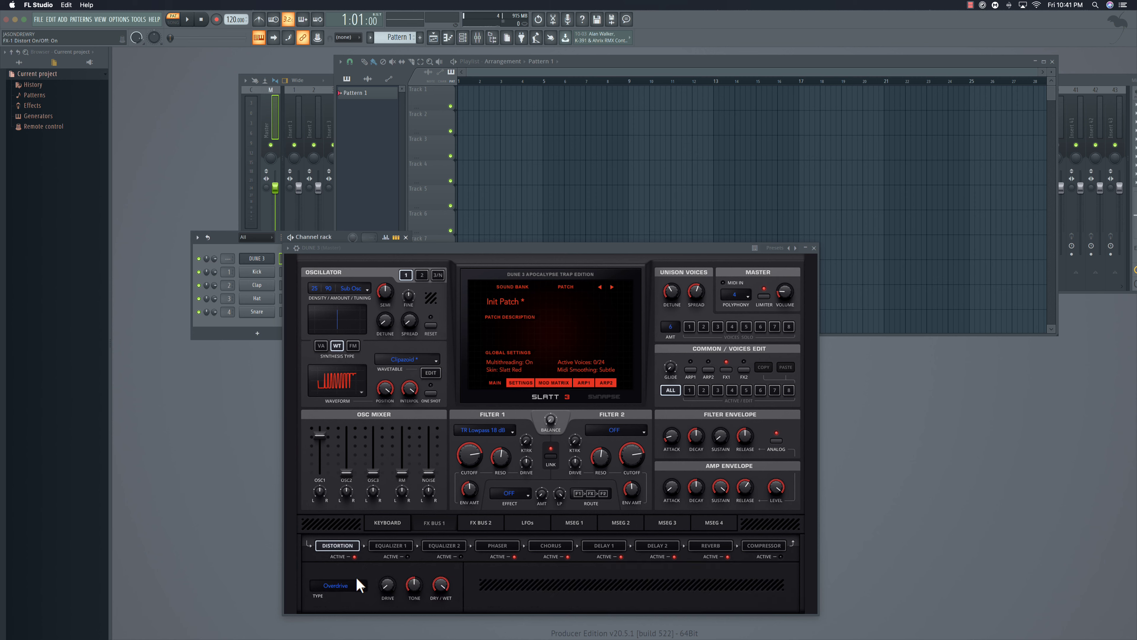
drag(383, 587, 376, 516)
Enable FX bus 2 with its phaser and chorus active, and raise the chorus dry/wet mix.
click(478, 522)
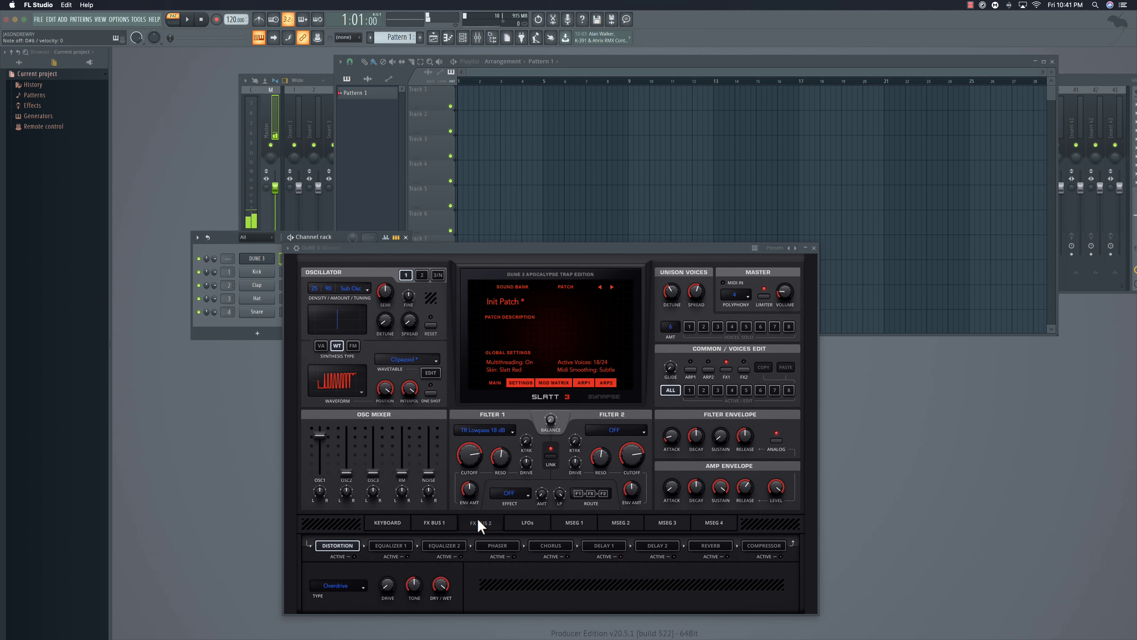
click(743, 370)
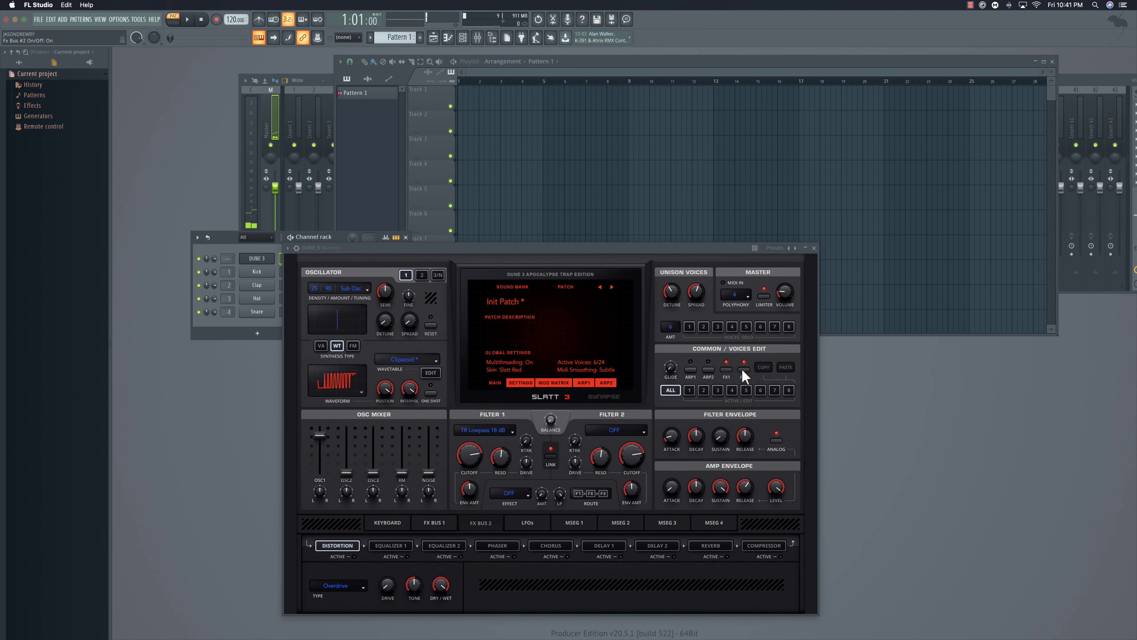
click(514, 556)
click(568, 556)
click(553, 547)
drag(573, 586, 574, 547)
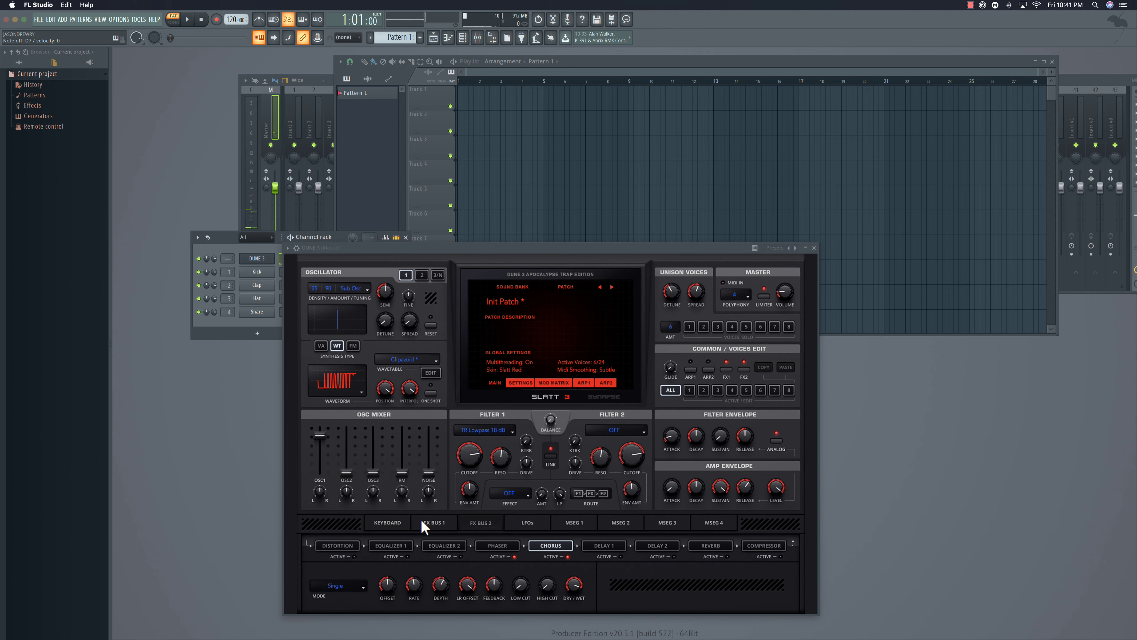
Draw a multi-point envelope in MSEG 2 with falling, curved and rising segments ending at the lowest level.
click(386, 522)
click(545, 548)
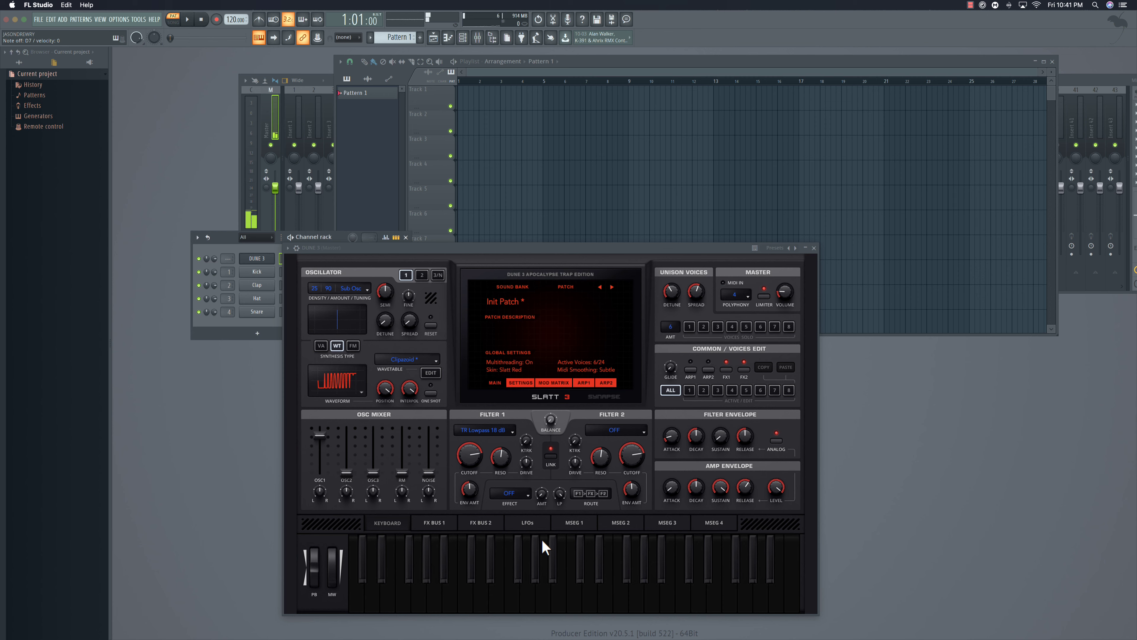
click(620, 523)
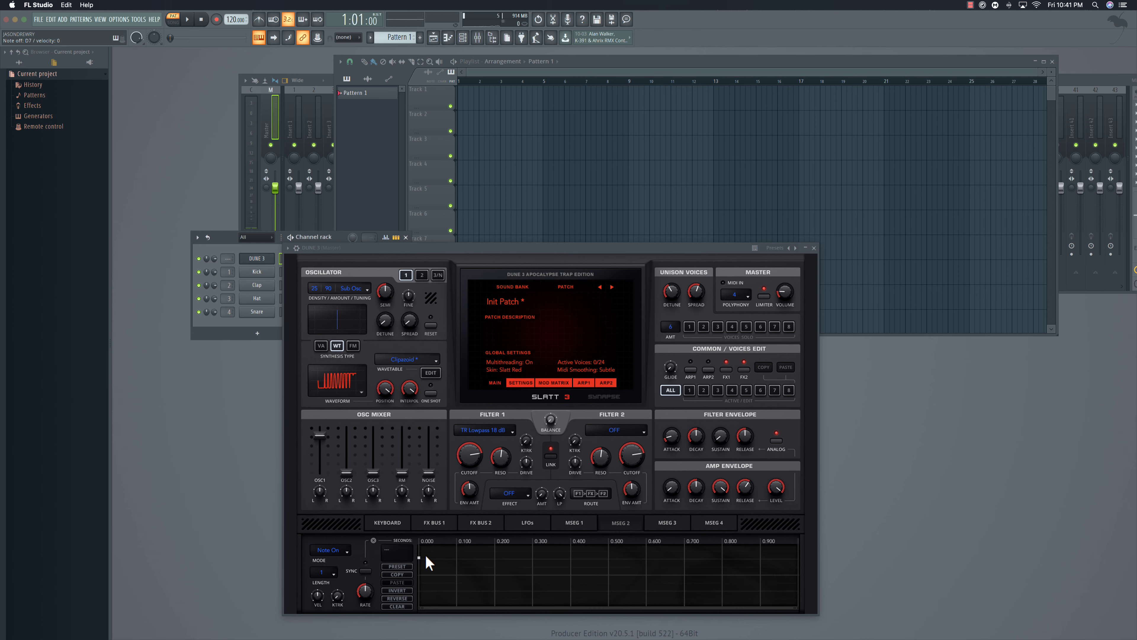
click(529, 598)
click(630, 571)
click(647, 592)
drag(584, 581, 557, 533)
click(680, 599)
click(761, 578)
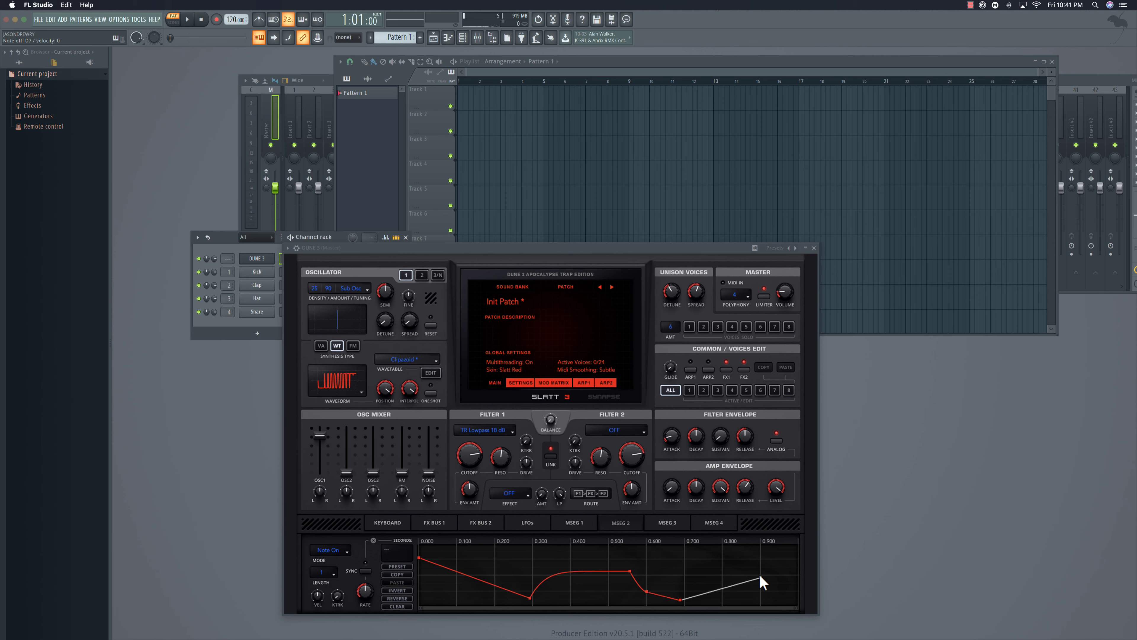
click(782, 594)
drag(782, 594, 812, 617)
Examine the filter 2 types, the LFO 2 shape options and the MSEG 4 editor.
click(627, 431)
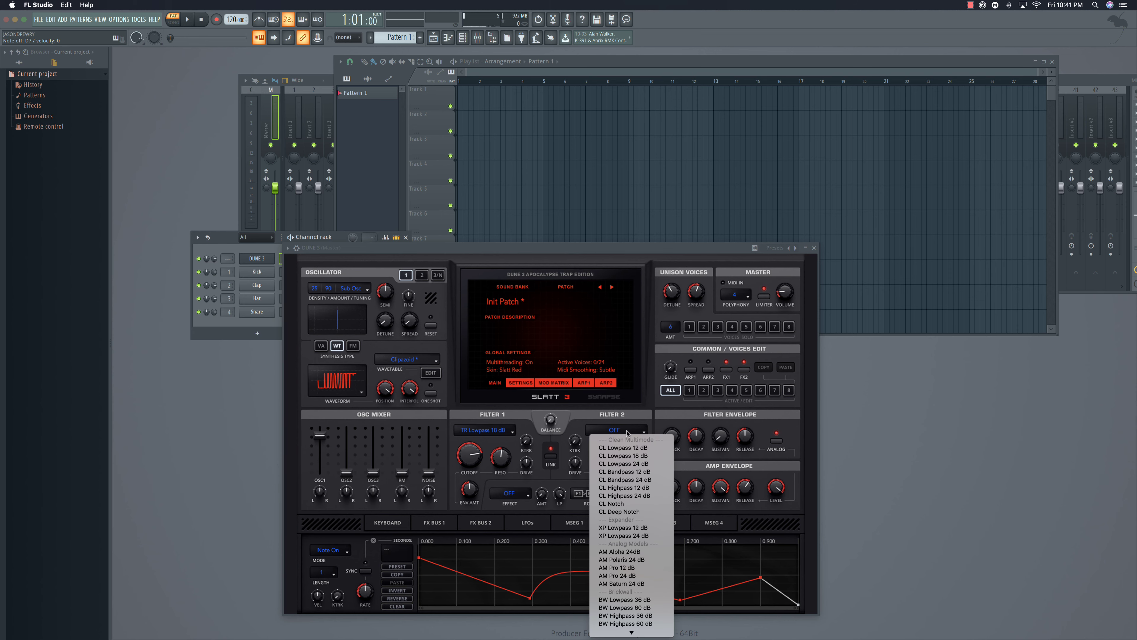
click(592, 414)
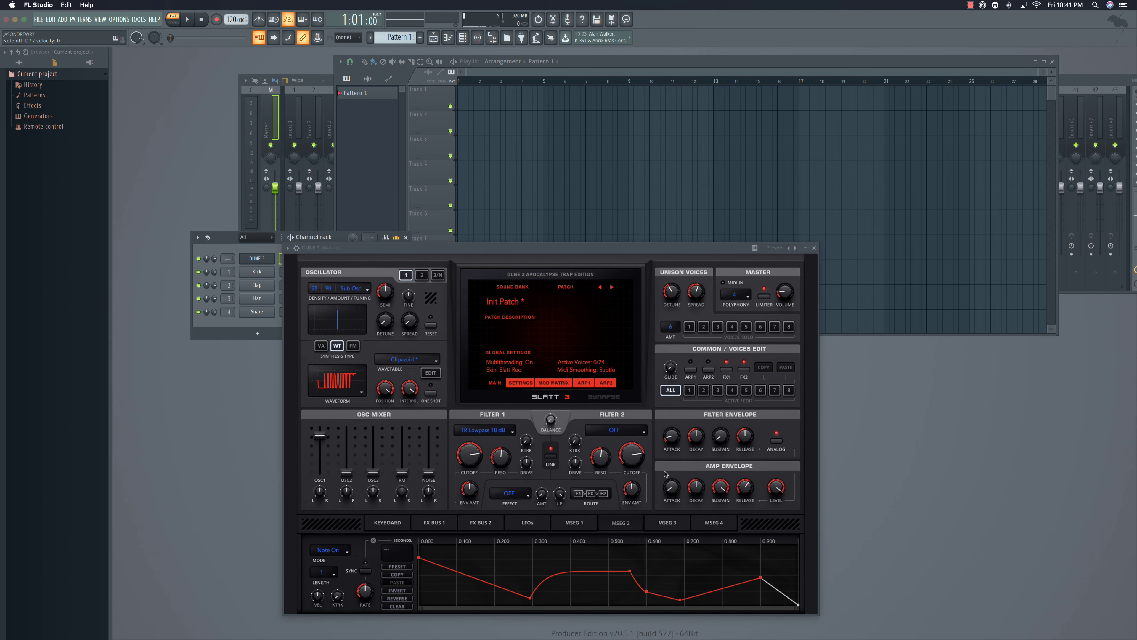
click(524, 523)
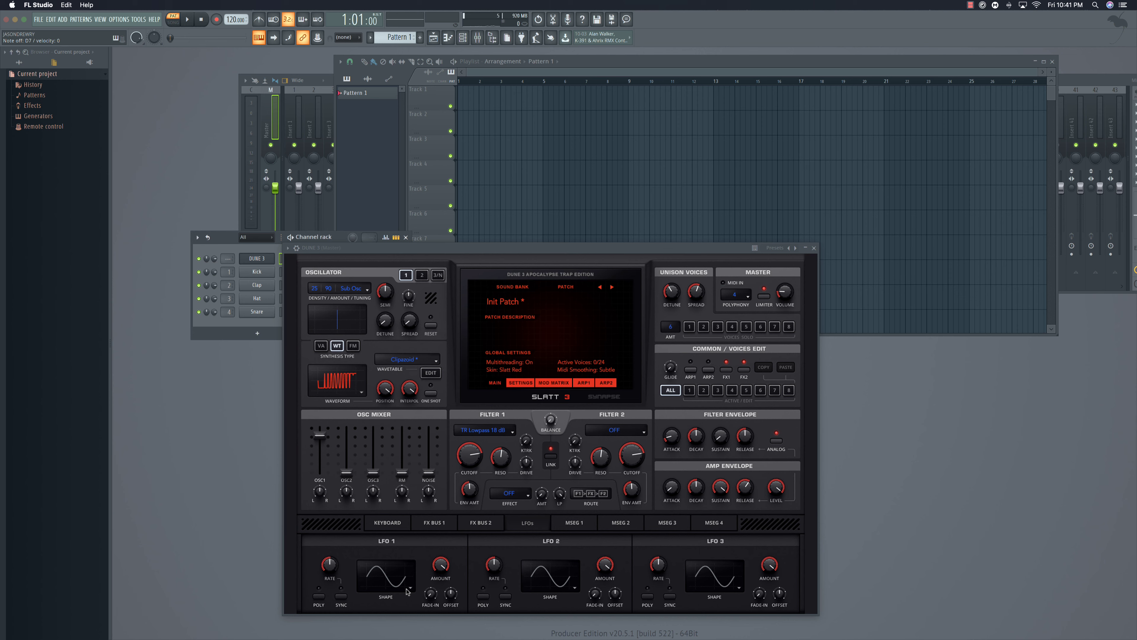
click(535, 598)
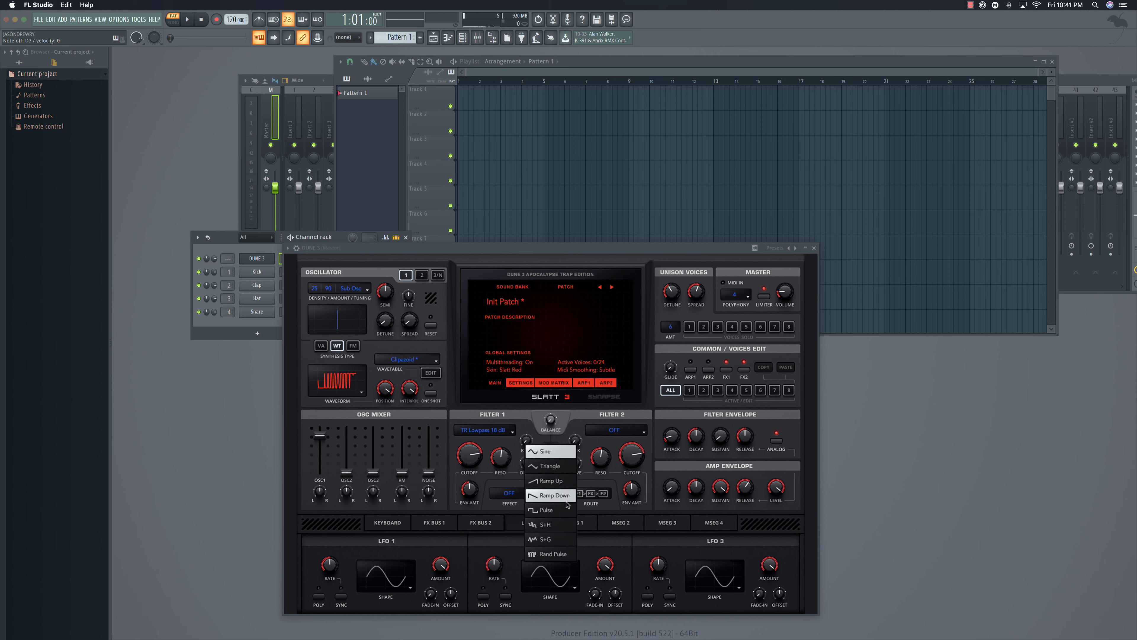
click(472, 552)
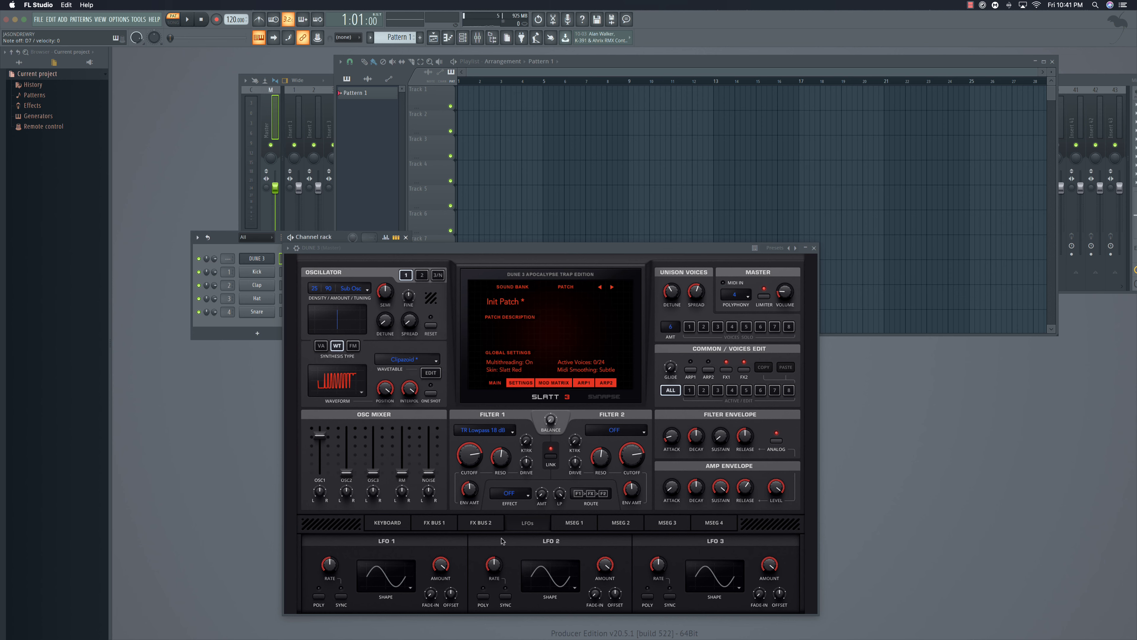
click(712, 529)
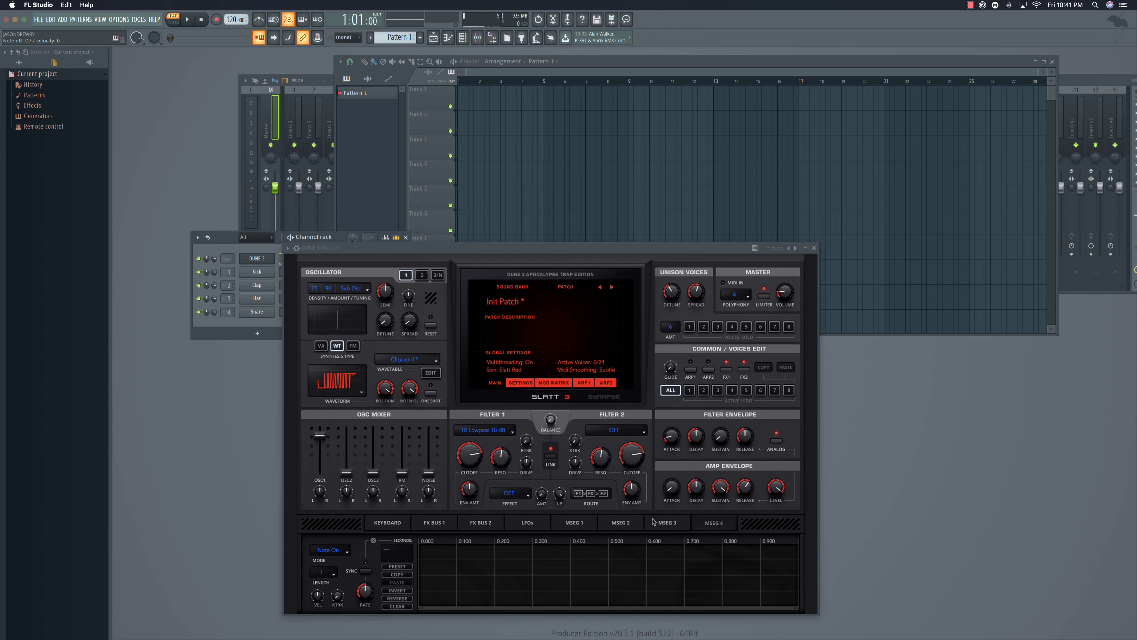
Route MSEG 1 to Filter 1 Cutoff in the first mod matrix slot with an amount of +79.
click(582, 520)
click(542, 384)
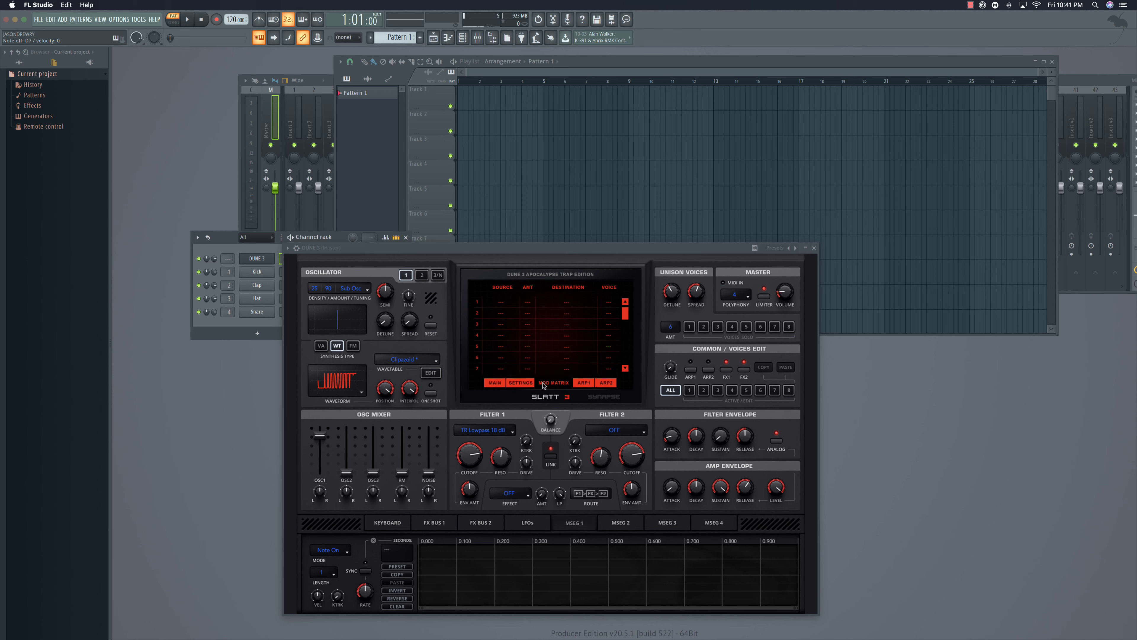
click(500, 300)
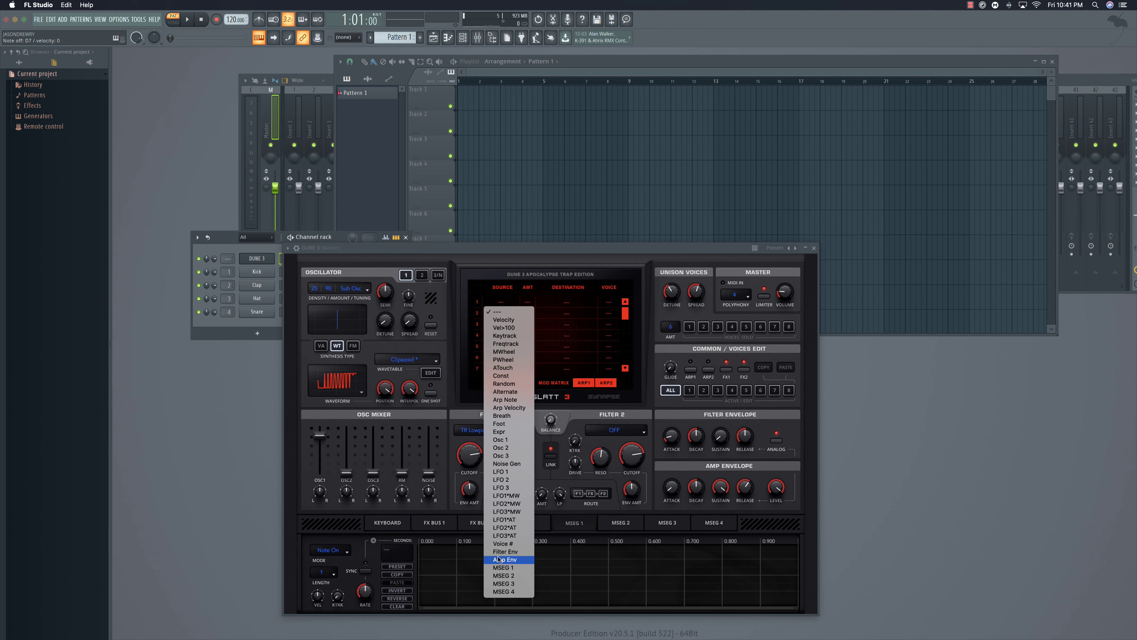
click(503, 568)
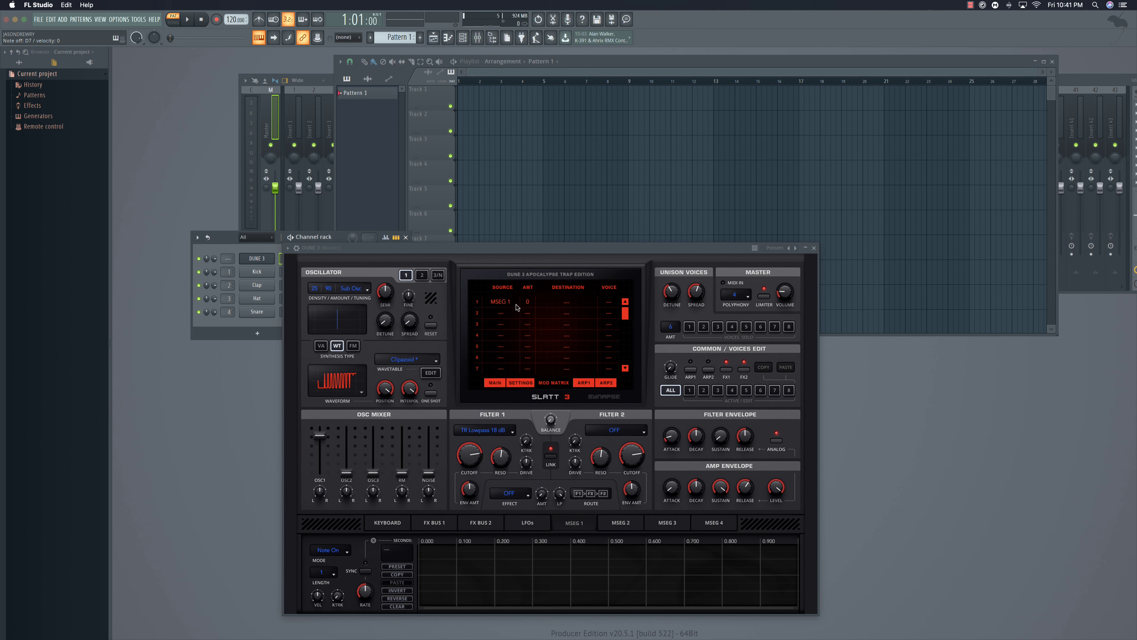
drag(529, 306, 528, 293)
click(565, 303)
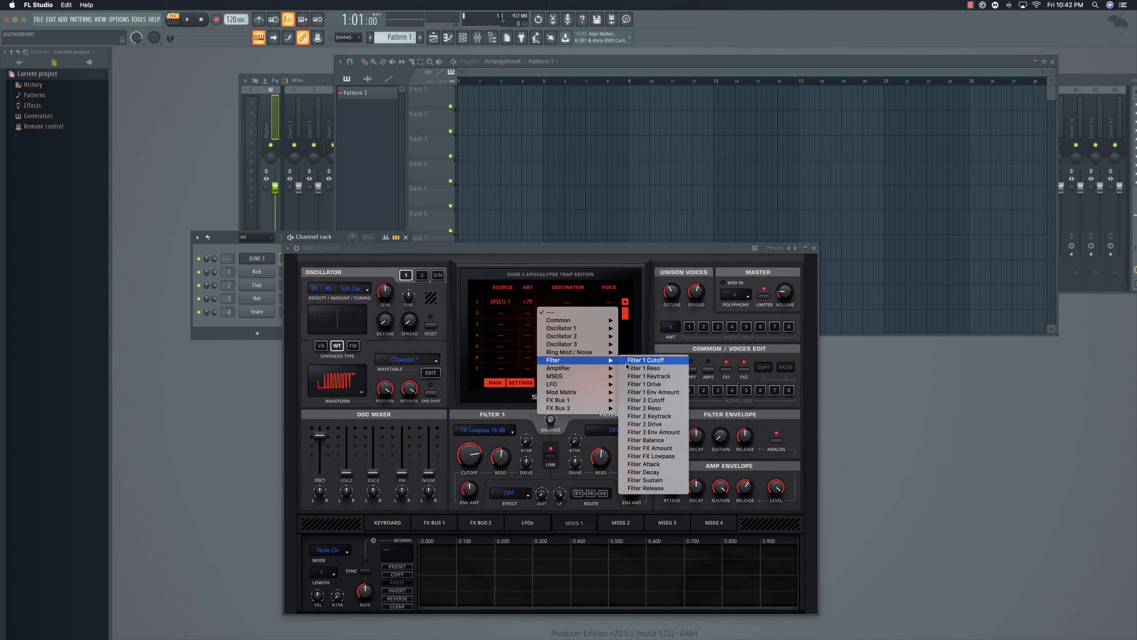
click(530, 400)
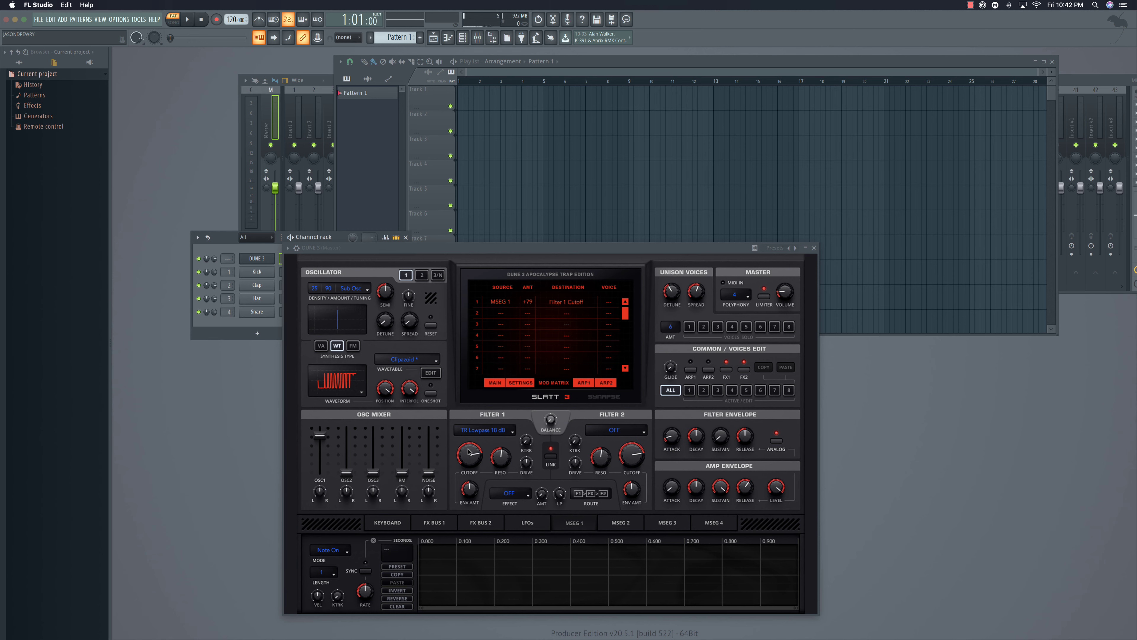
Draw a falling envelope in MSEG 1 and play test notes to hear its modulation.
key(c)
click(654, 580)
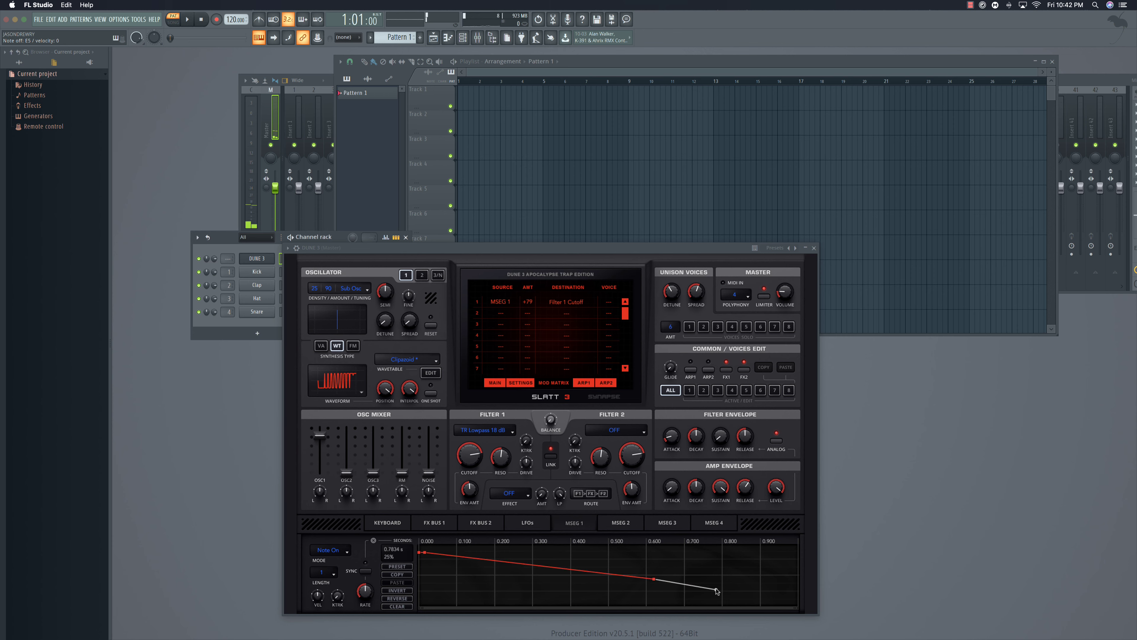
key(c)
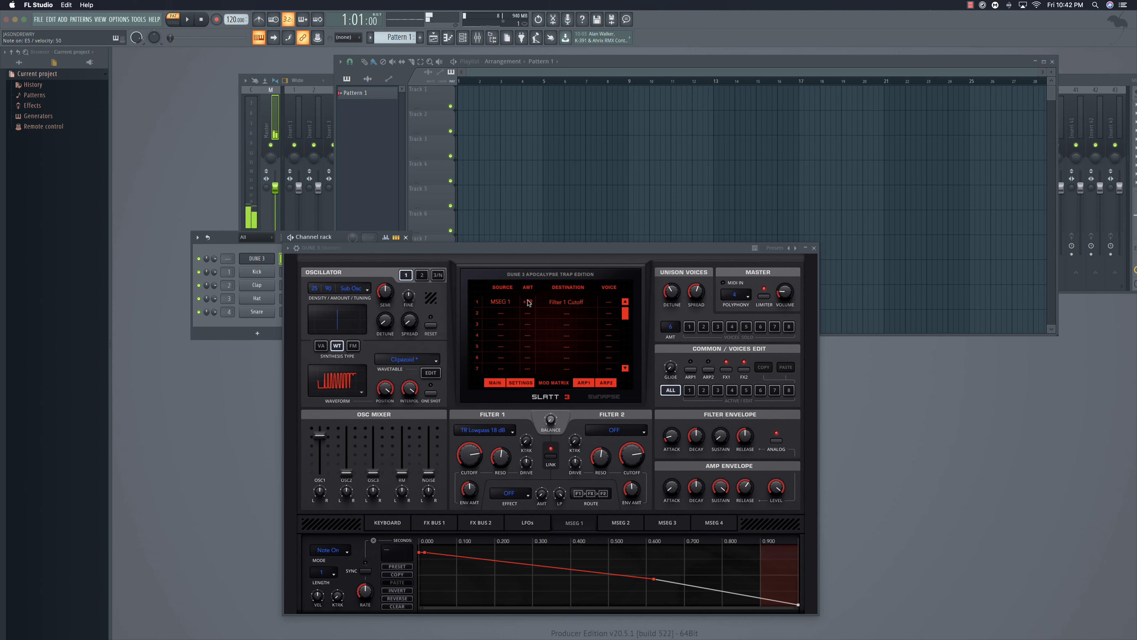
Set the MSEG 1 modulation amount to +100 and lower filter 1's cutoff.
drag(528, 302, 534, 236)
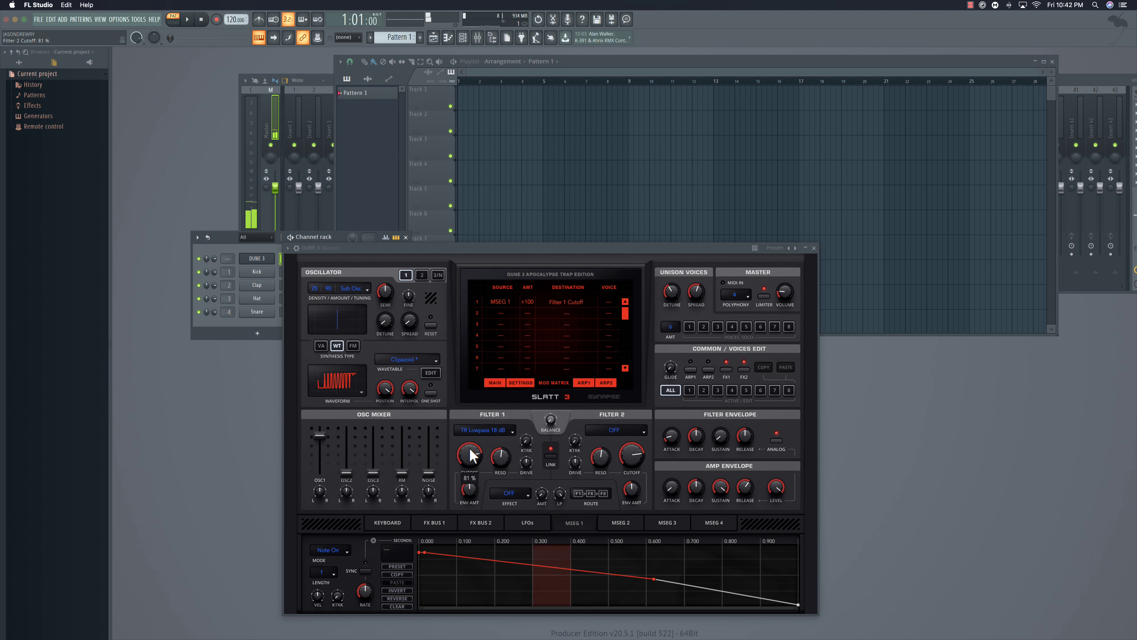
drag(470, 455, 474, 503)
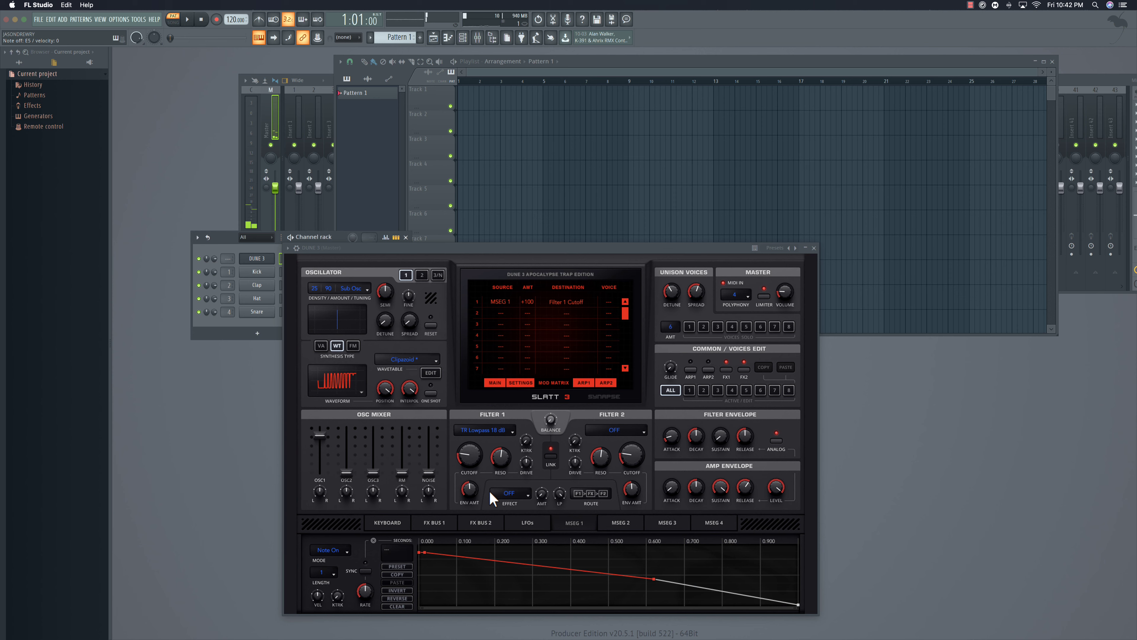
Apply the Steps Up preset to MSEG 1.
click(398, 566)
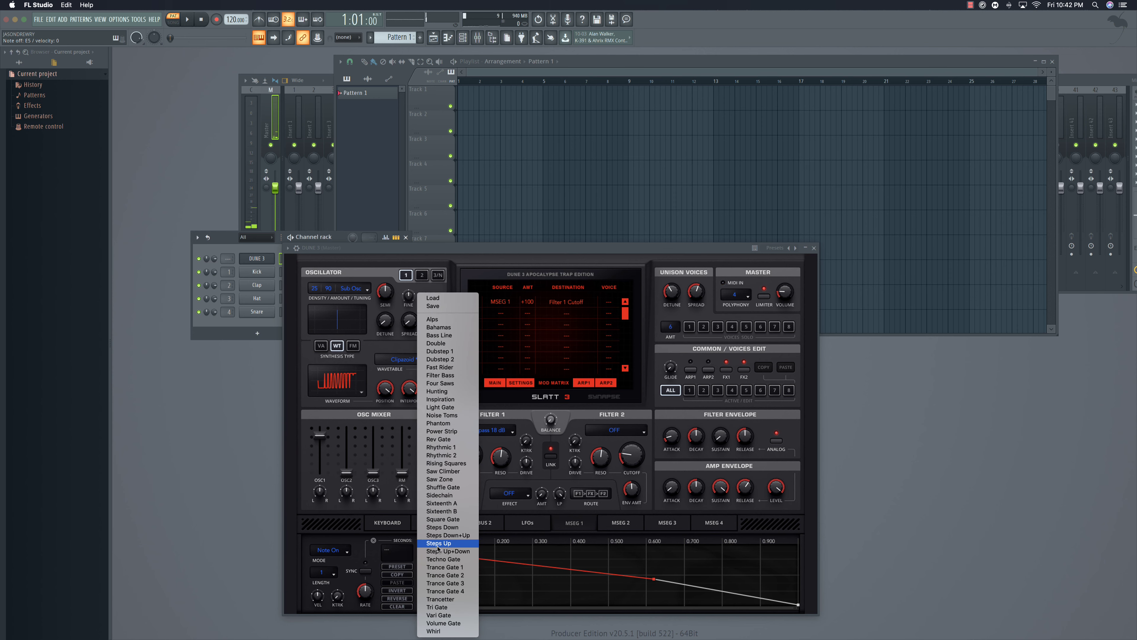
click(438, 548)
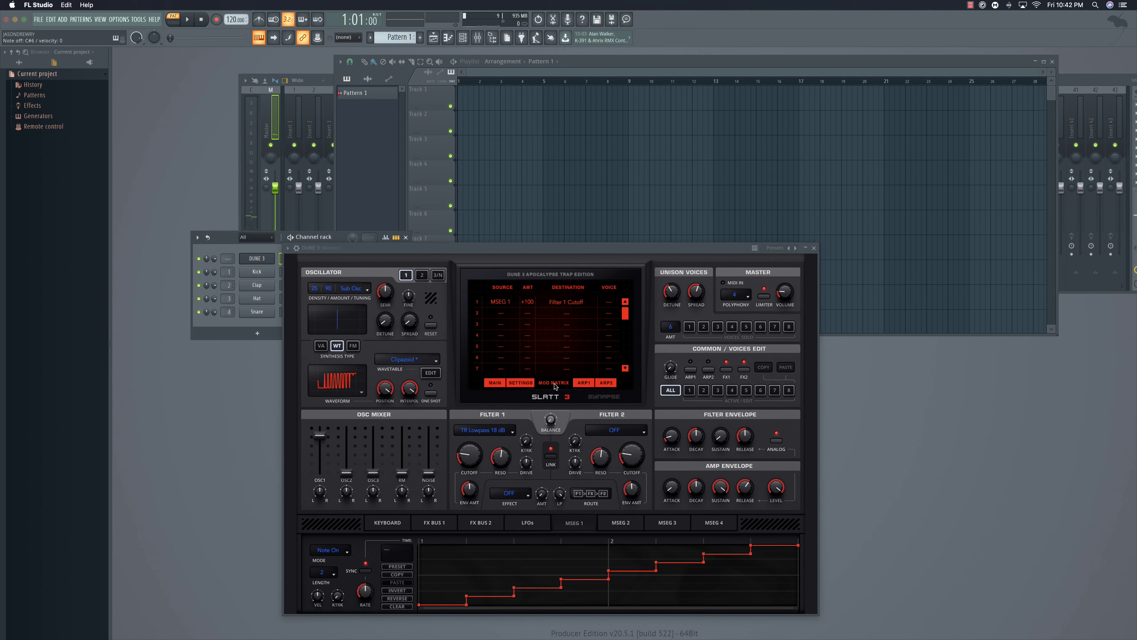
Show arpeggiator 1's step sequencer settings and select its Heaven preset.
click(588, 386)
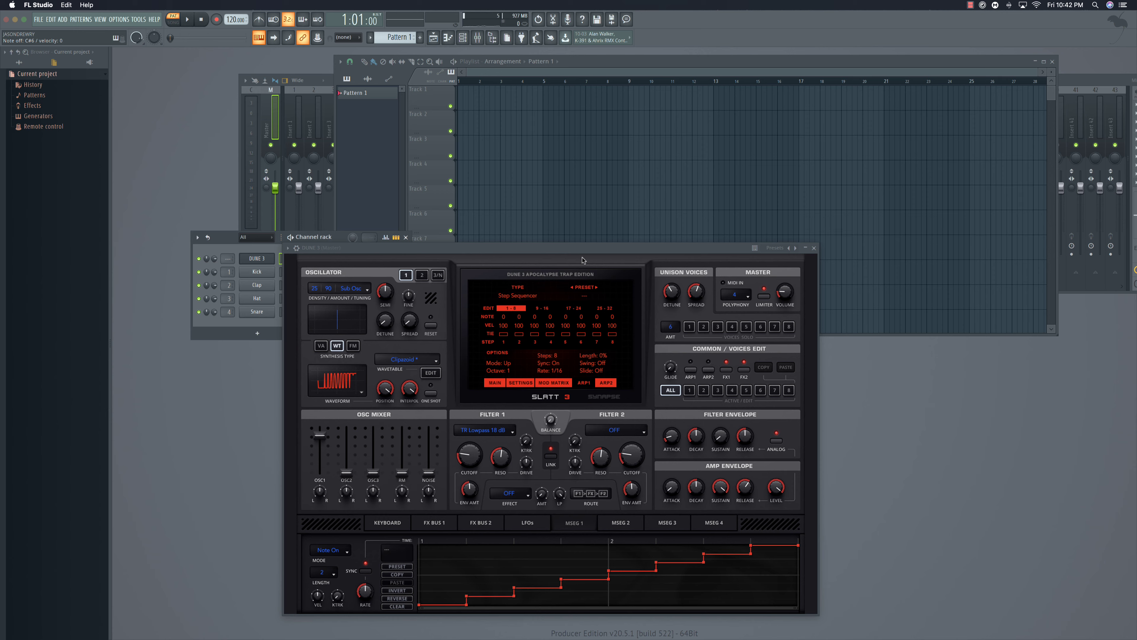
drag(584, 249, 575, 286)
click(586, 261)
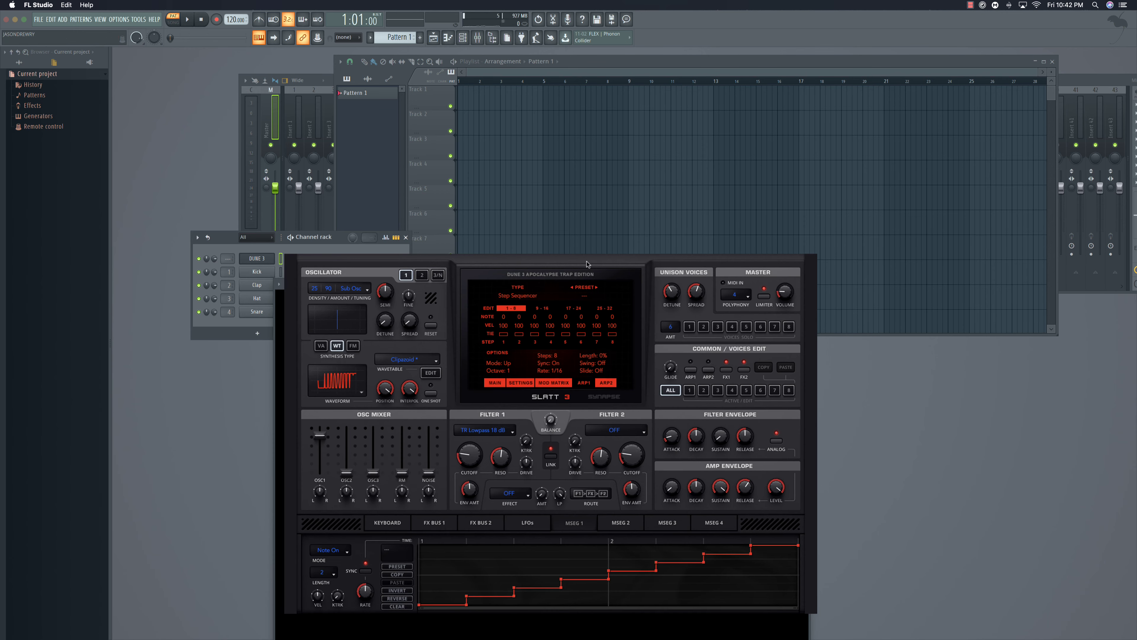
click(596, 287)
click(970, 5)
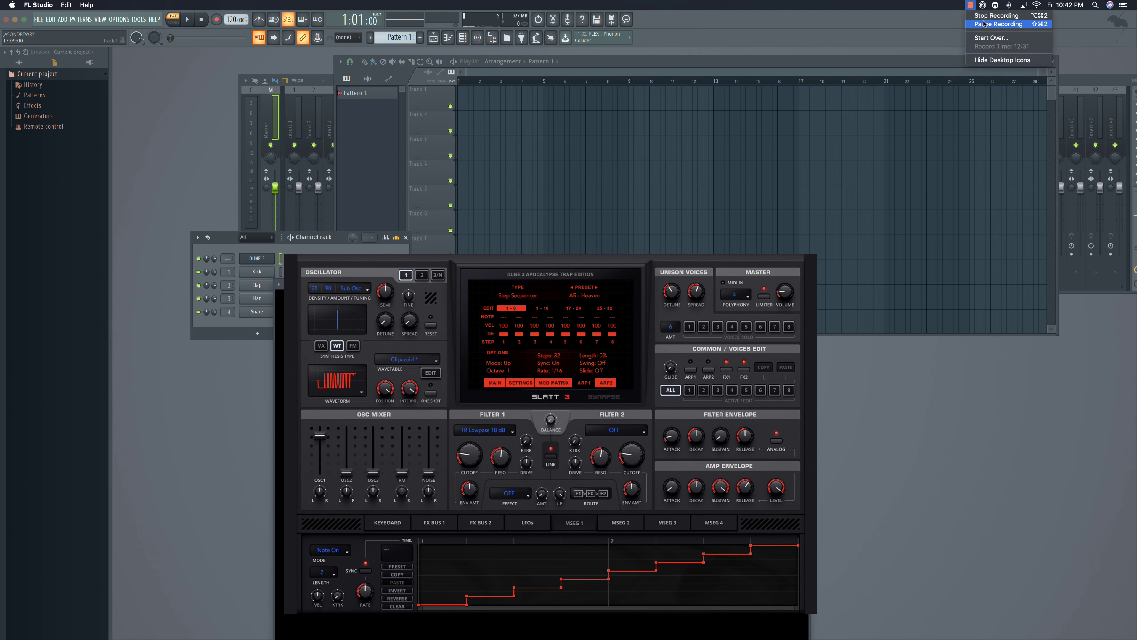
click(983, 23)
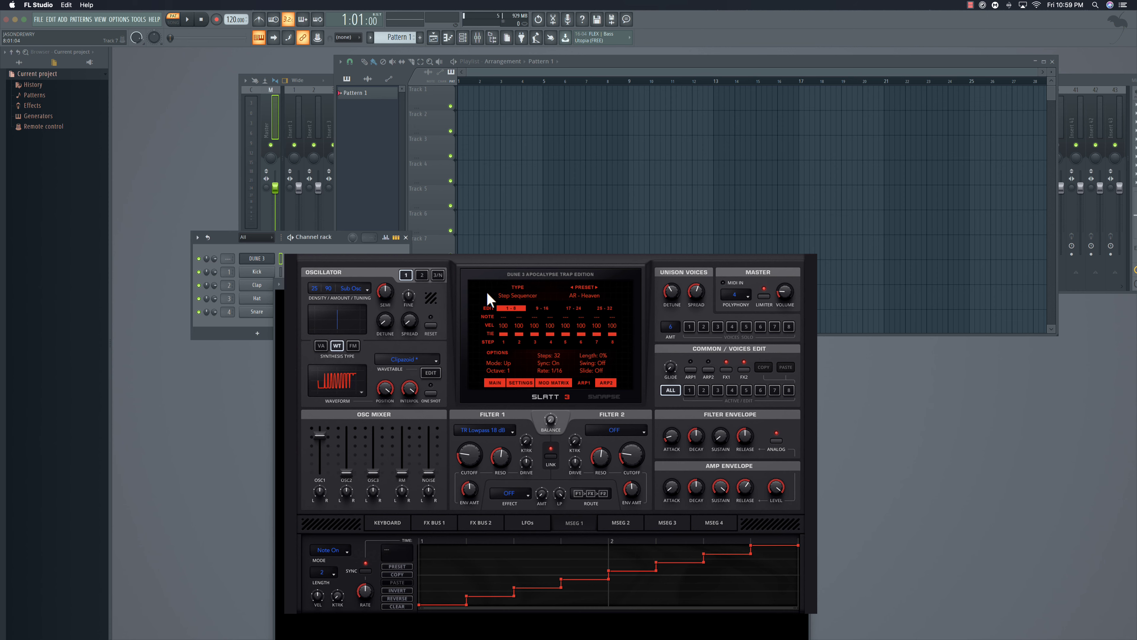
Move the synth window higher on the screen and load patch 089: Ww Synthetic Clarinet.
click(277, 291)
click(595, 288)
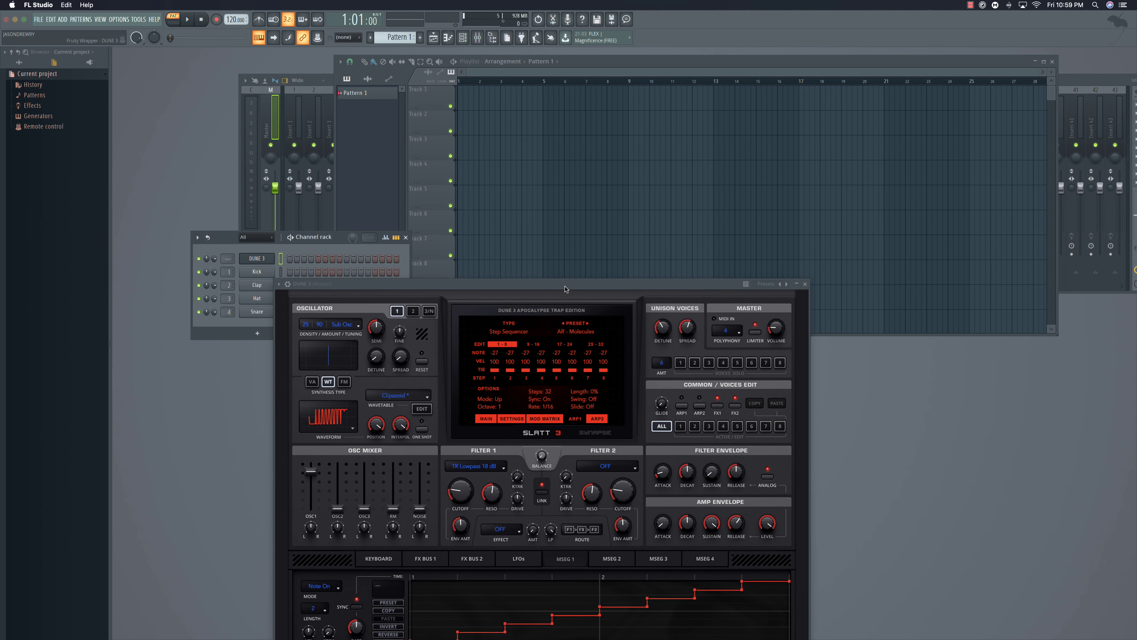
drag(565, 287, 592, 171)
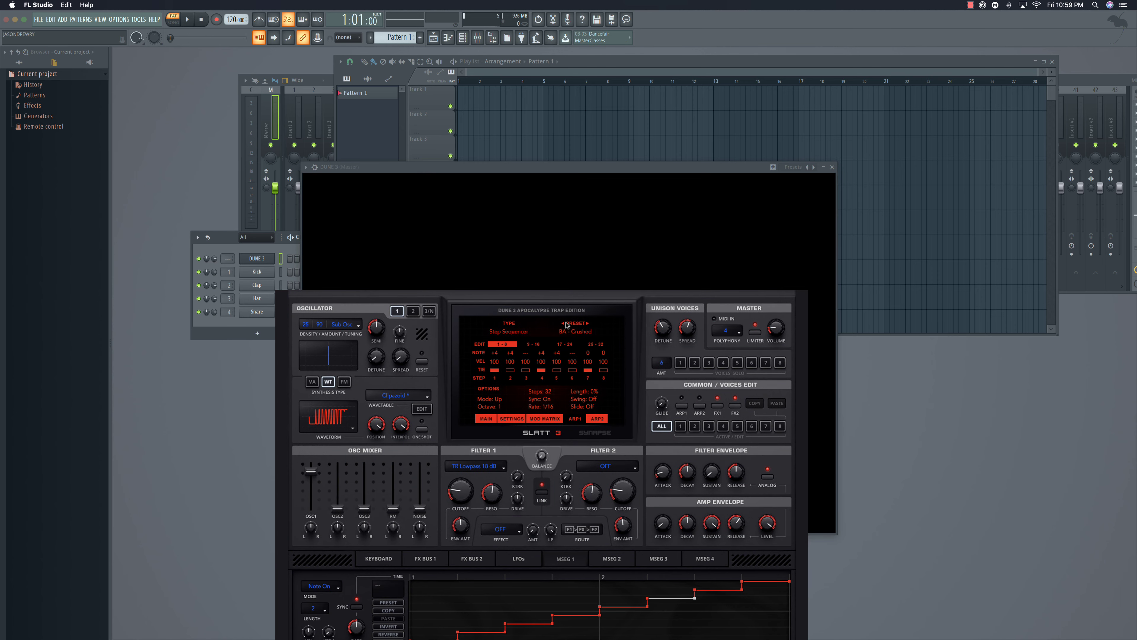
click(483, 417)
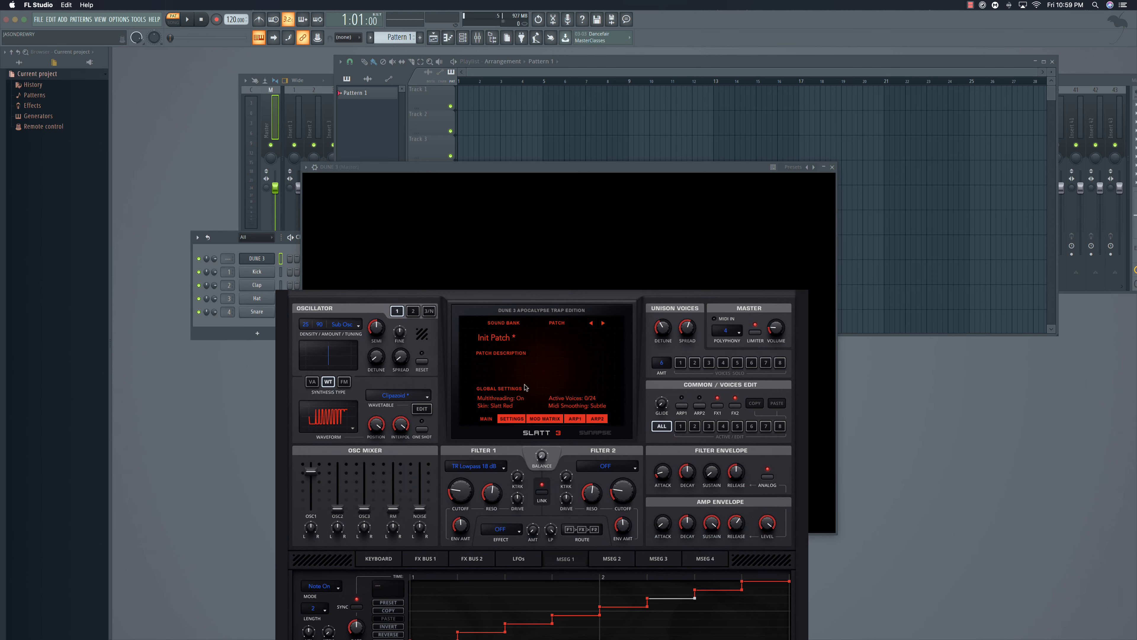
click(593, 323)
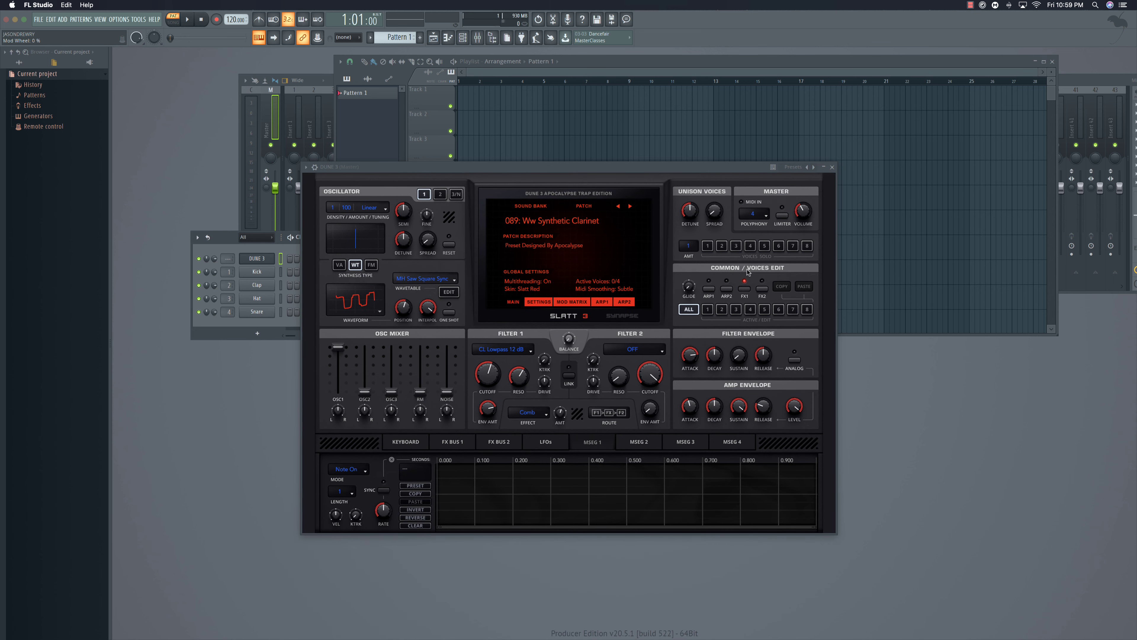
View the settings of both arpeggiators, returning to arpeggiator 1, and leave only arpeggiator 1 enabled.
click(602, 301)
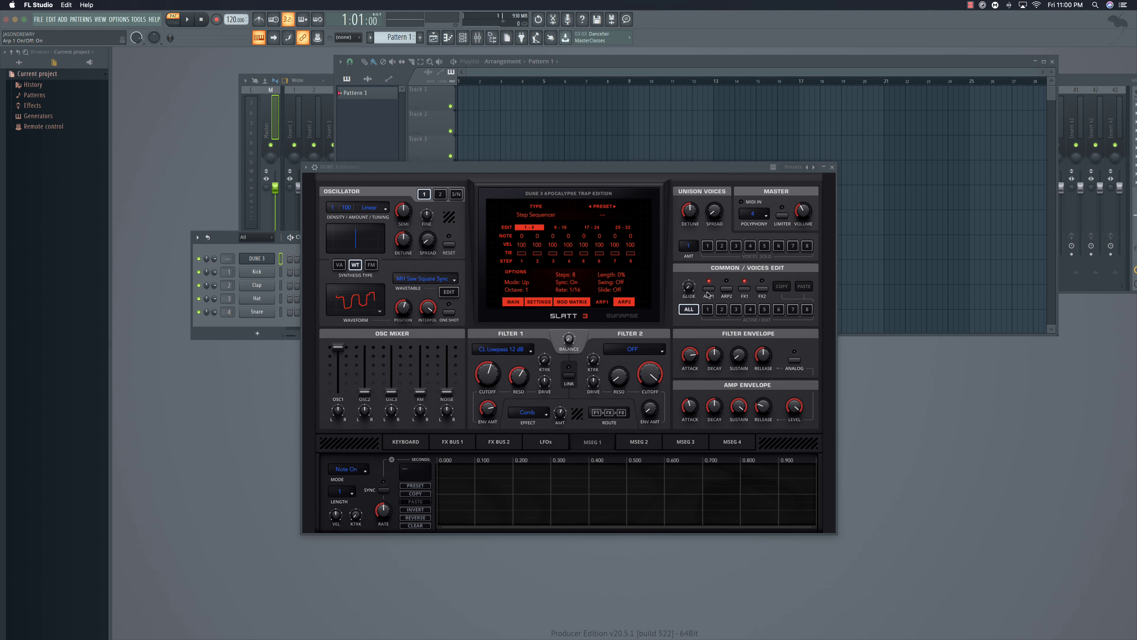
click(622, 304)
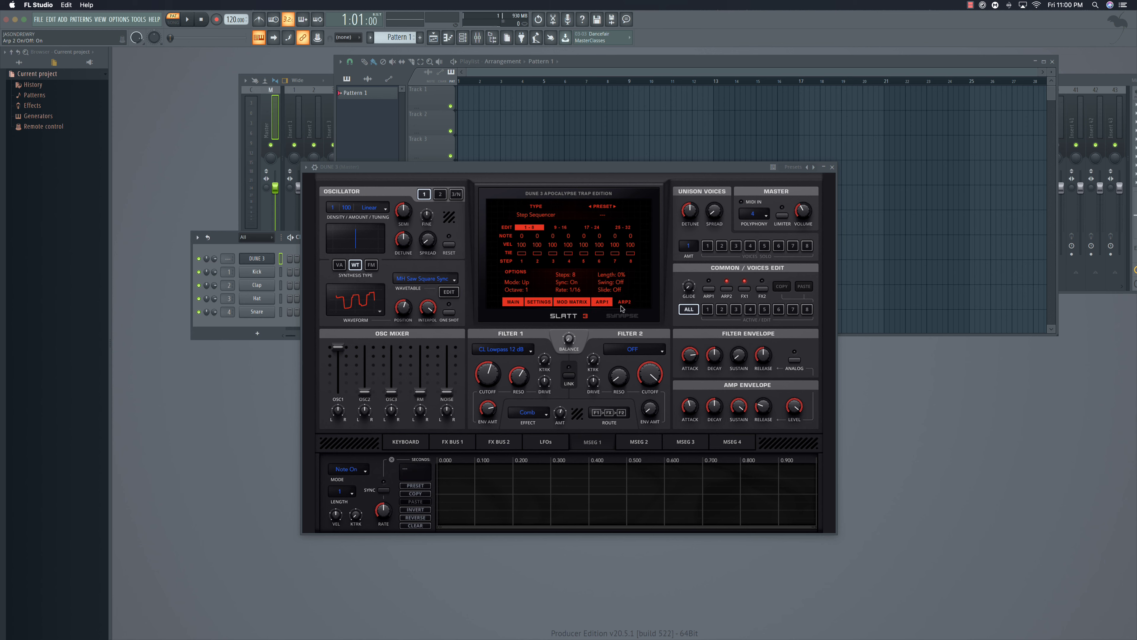
click(602, 303)
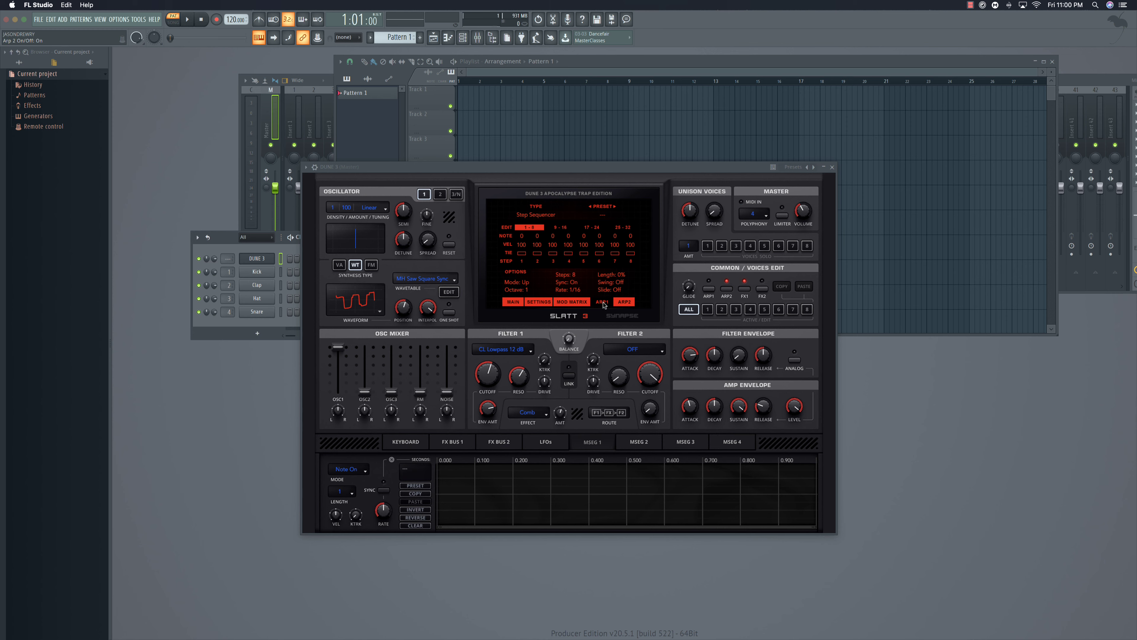
click(724, 290)
click(709, 290)
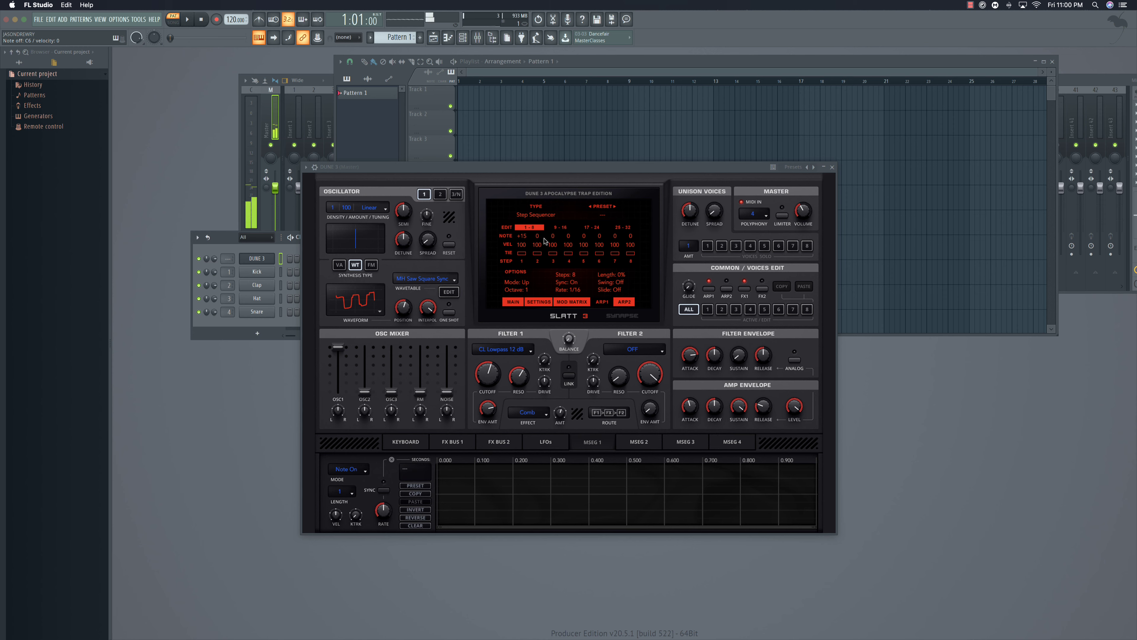
Program arpeggiator 1's first three step notes as +15, -15 and +7, with 25 steps, a 1/16T rate and octave 2.
mouse_move(534, 235)
mouse_down()
mouse_move(534, 254)
mouse_move(554, 225)
mouse_up()
drag(573, 277, 574, 229)
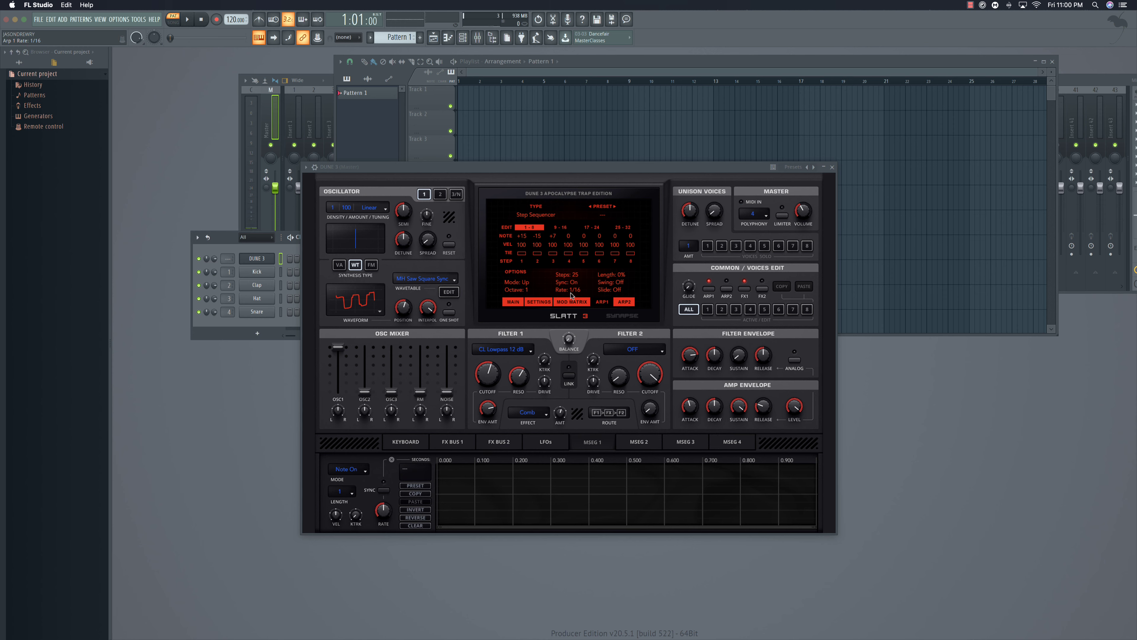
drag(571, 294, 581, 324)
click(520, 294)
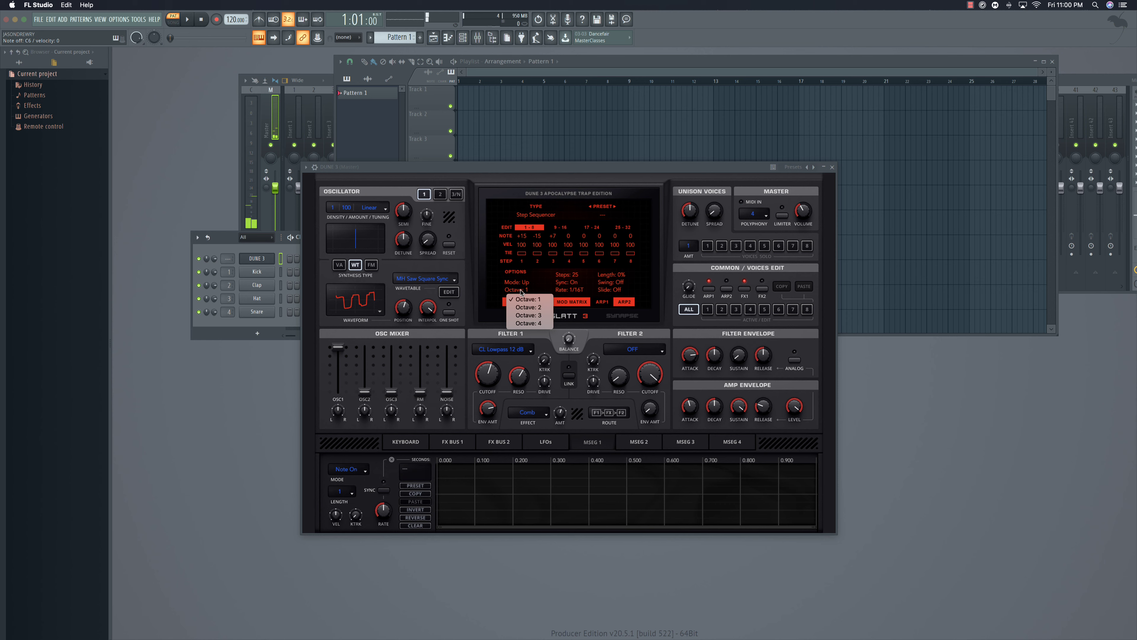
click(531, 313)
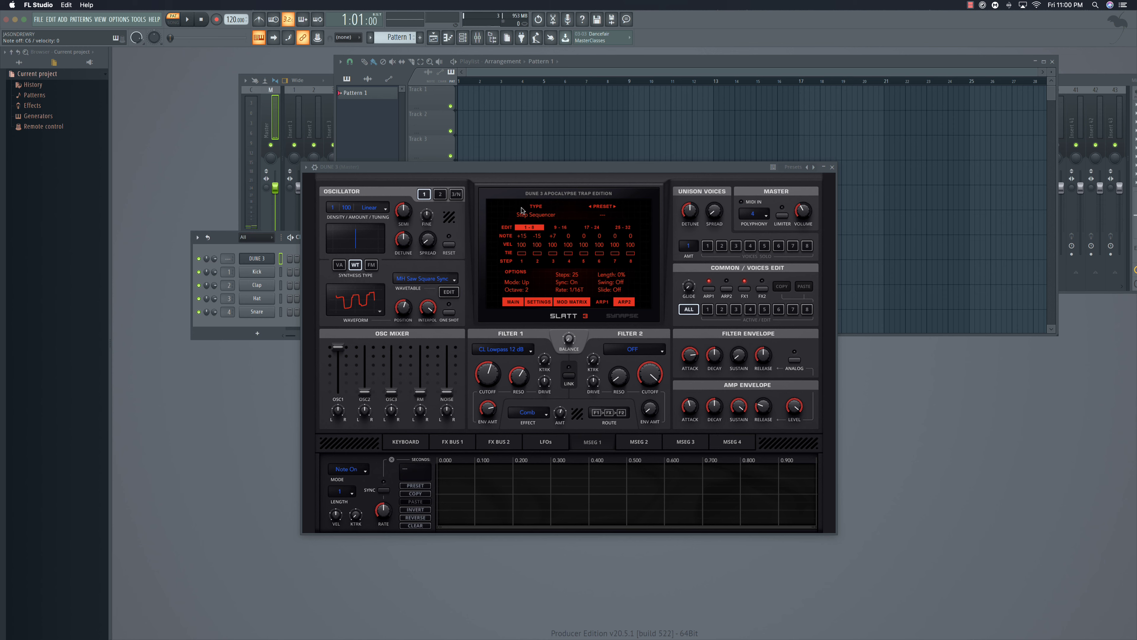
Change arpeggiator 1's type to Midi and load 187 Misery.mid from the Midi folder.
click(536, 215)
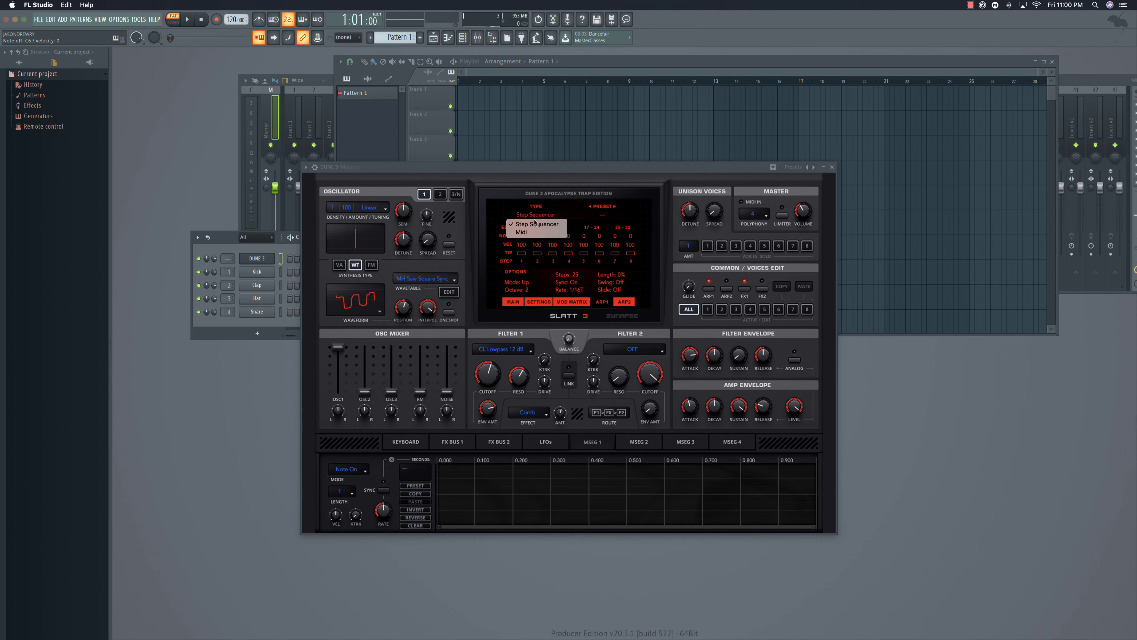
click(534, 232)
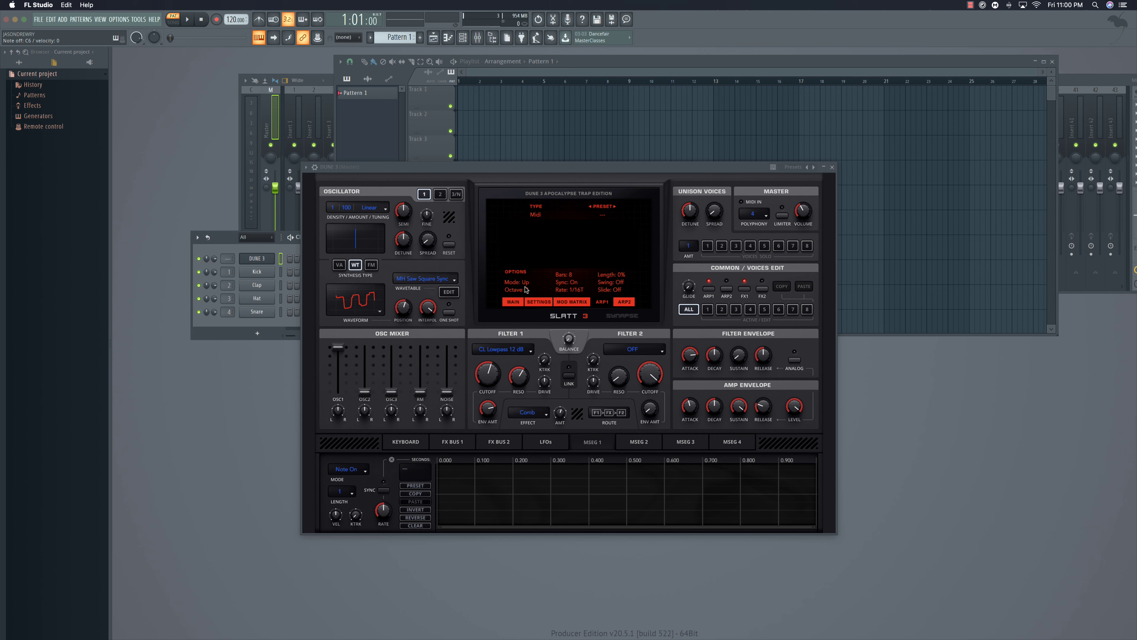
click(600, 214)
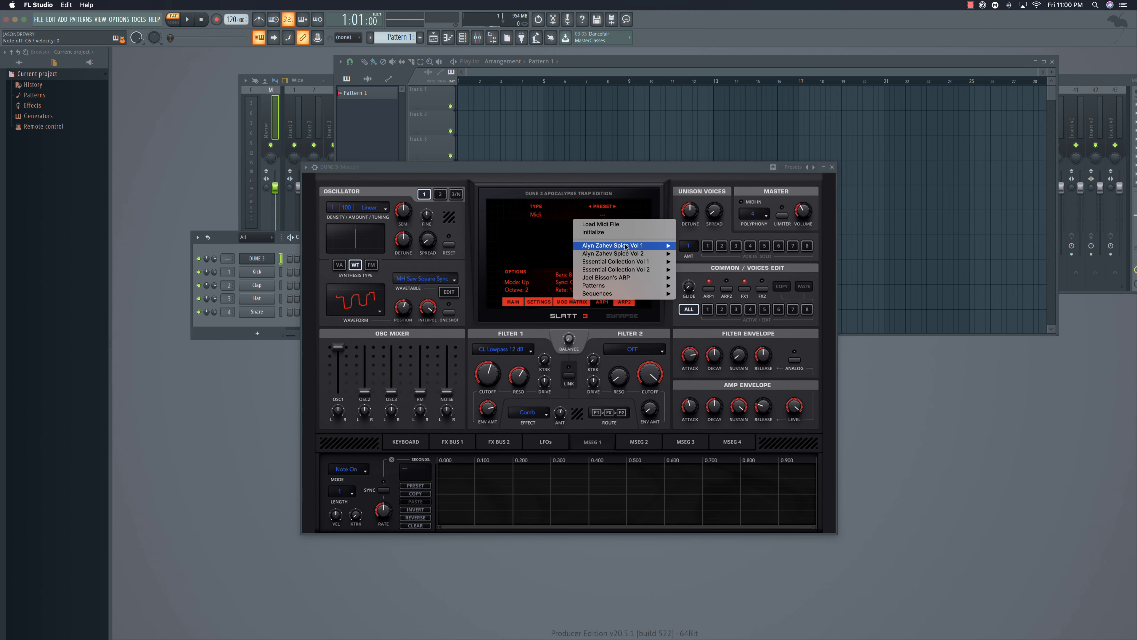
click(597, 224)
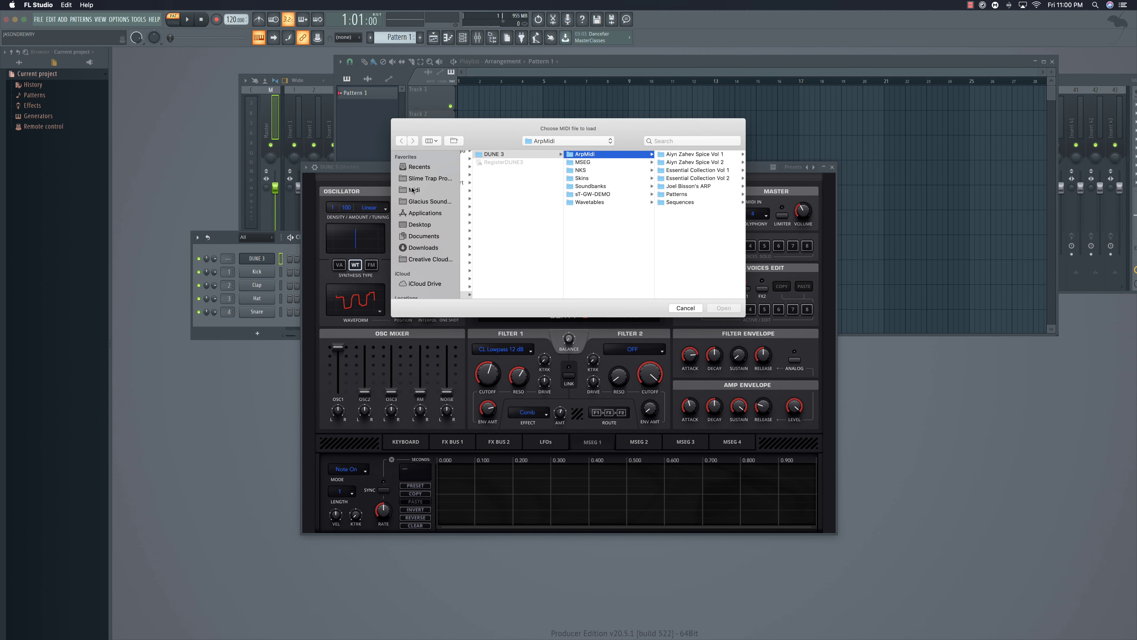
click(414, 190)
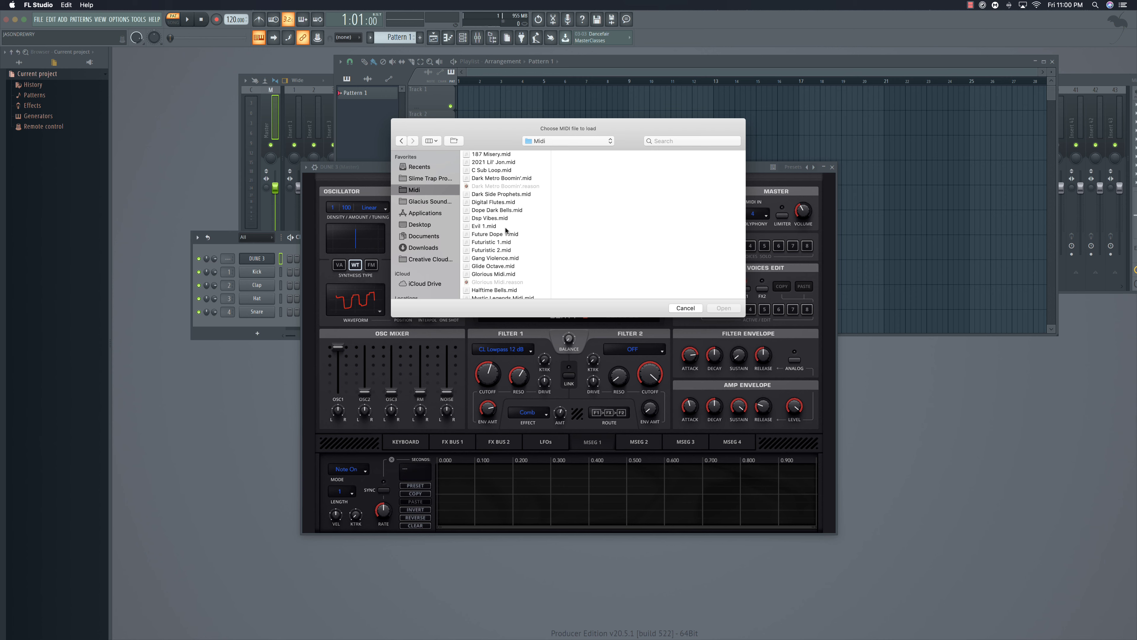
click(492, 155)
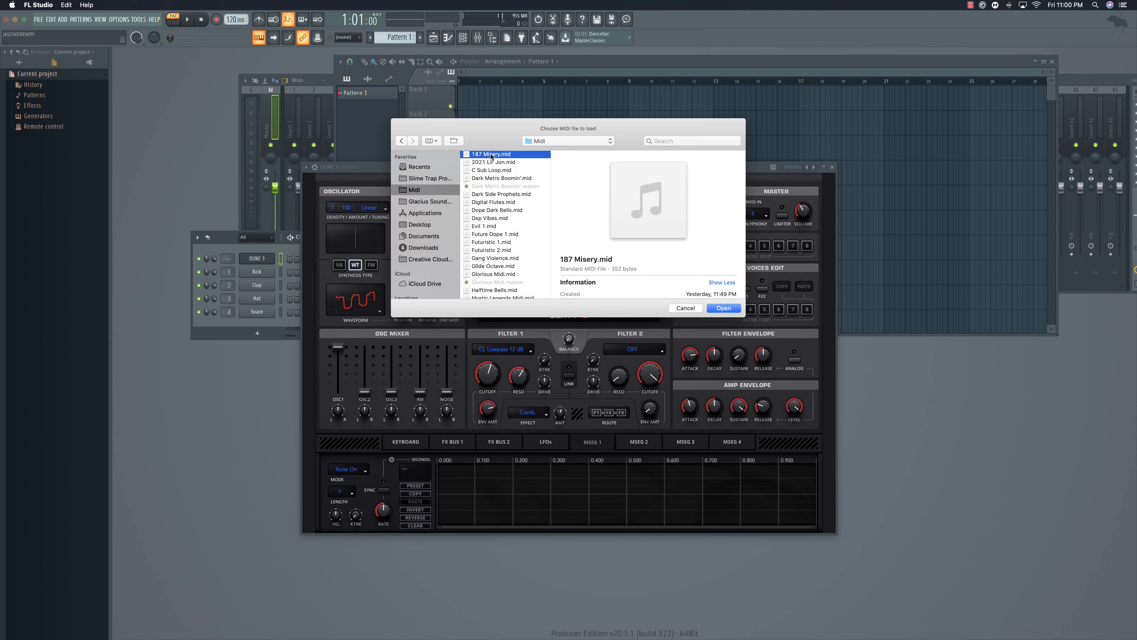
double_click(490, 154)
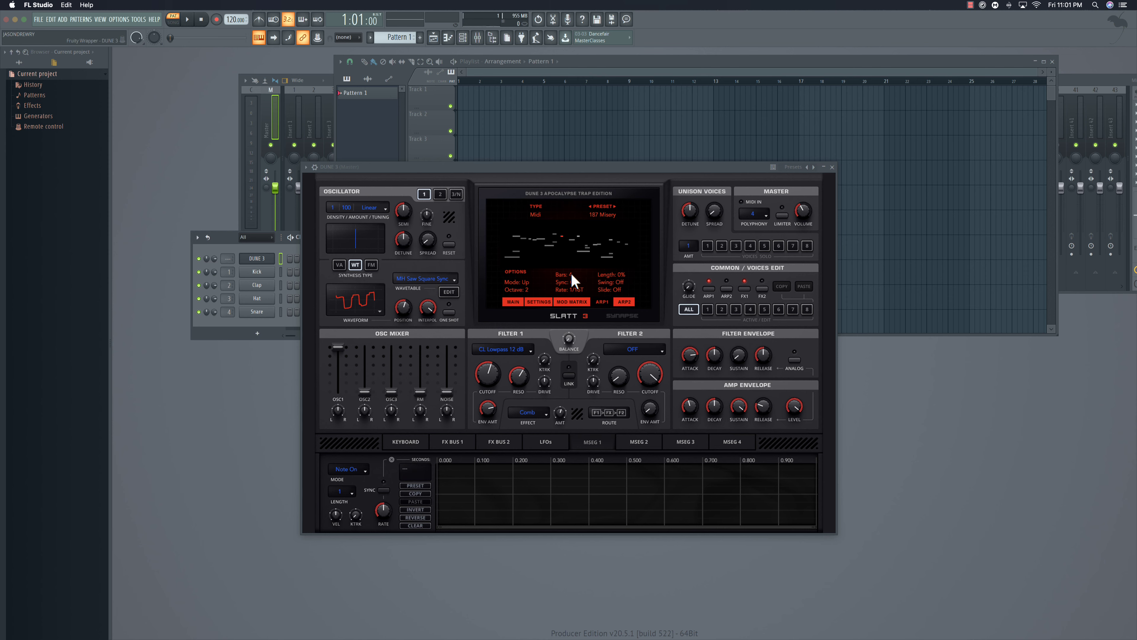
Set arpeggiator 1's mode to Playback, its rate to 1/16 and its octave to 1.
click(526, 281)
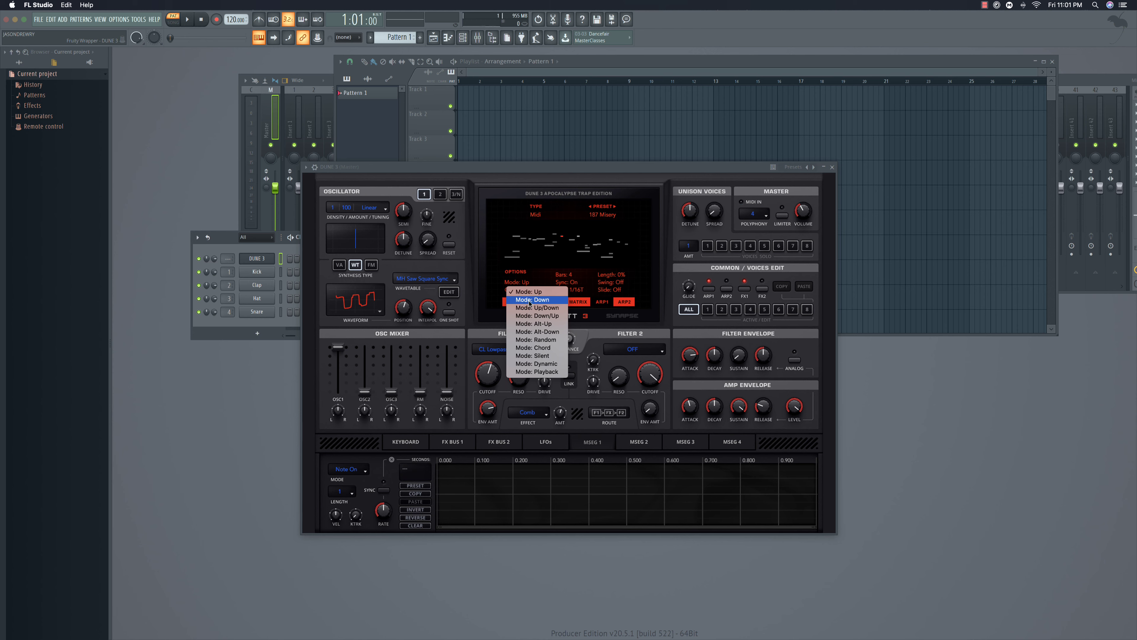
click(541, 372)
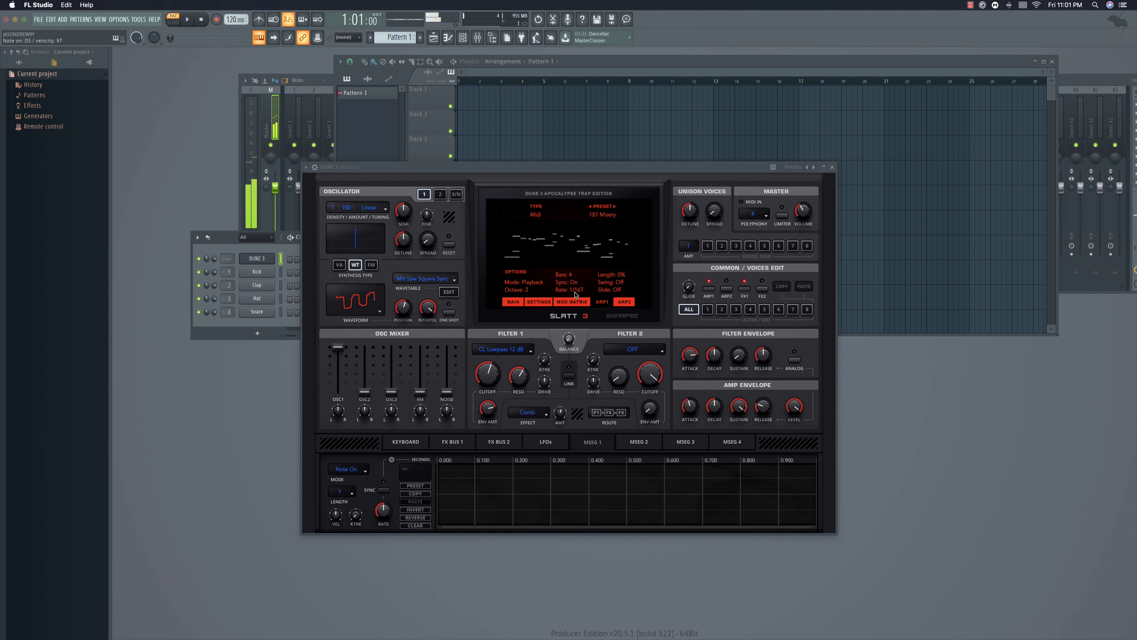
drag(575, 289, 575, 295)
click(517, 290)
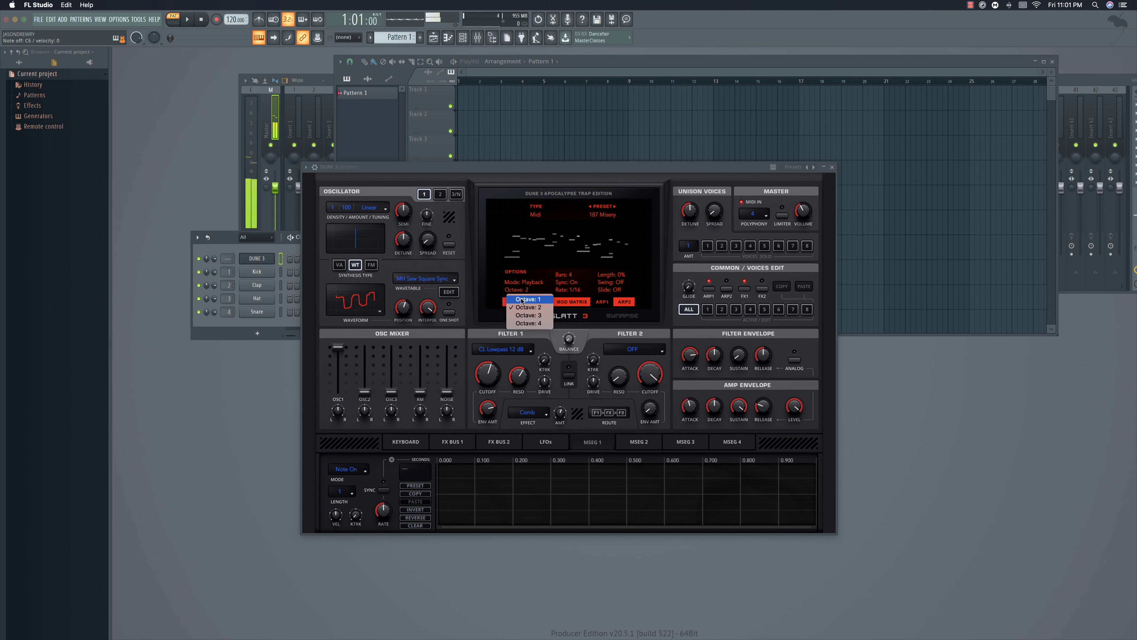
click(522, 299)
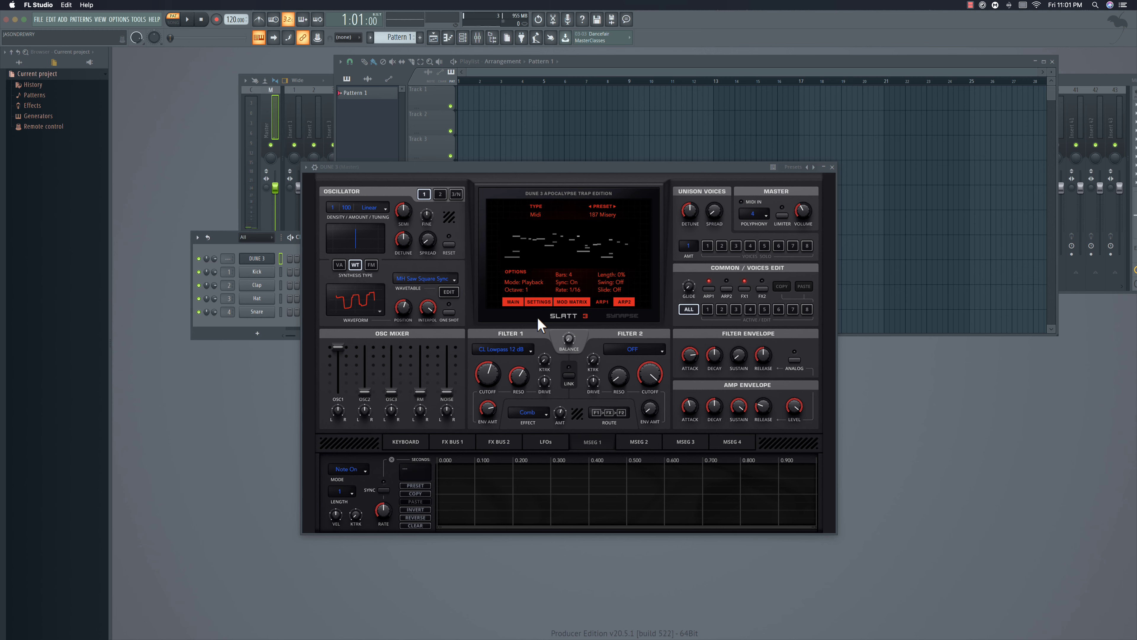
Load Futuristic 1.mid from the Midi folder into arpeggiator 1 and display the synth's keyboard.
click(620, 222)
click(612, 225)
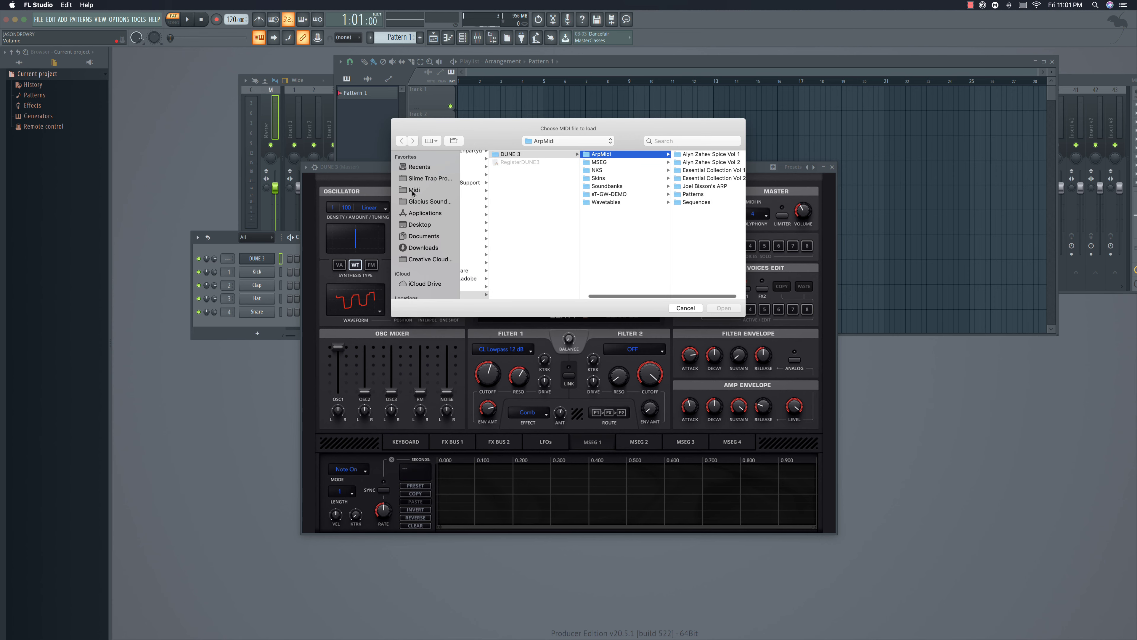
click(414, 189)
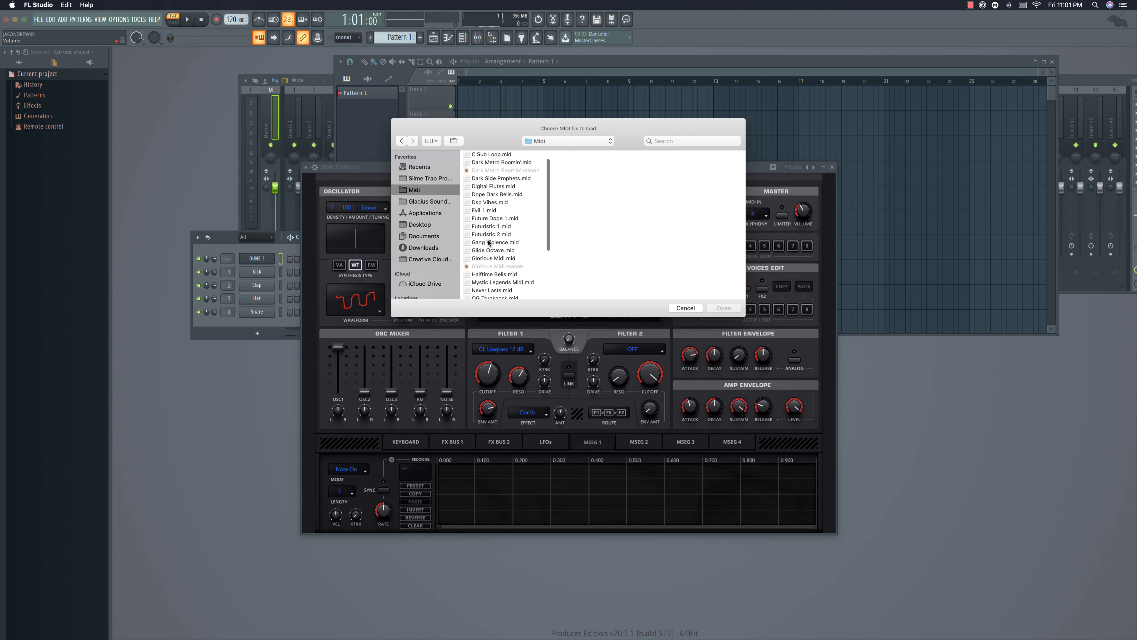
double_click(490, 227)
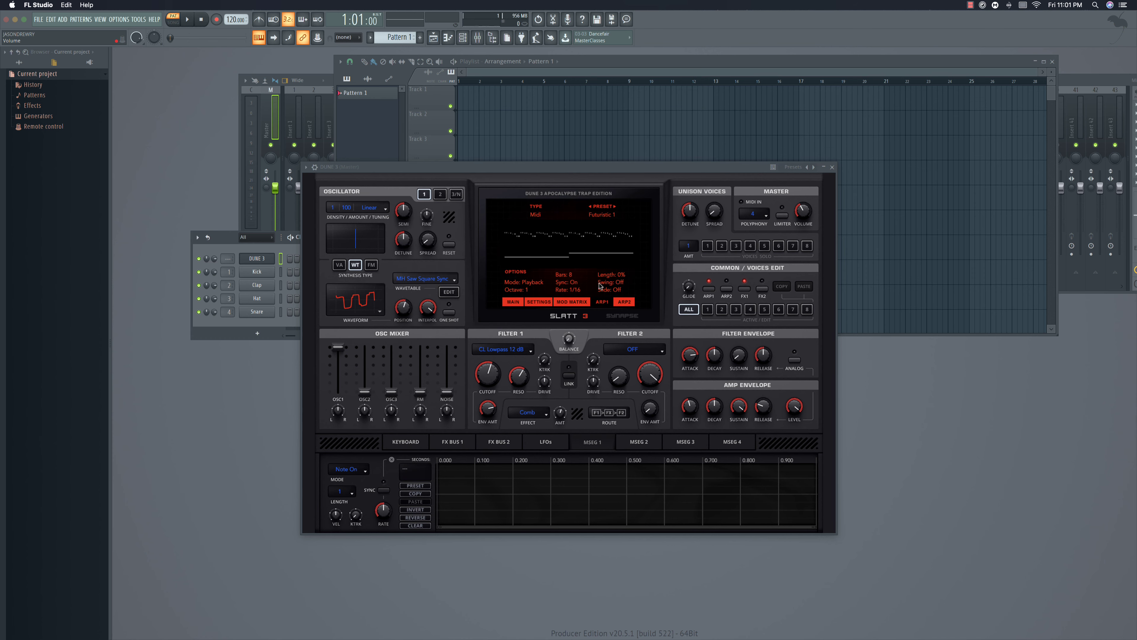
click(410, 441)
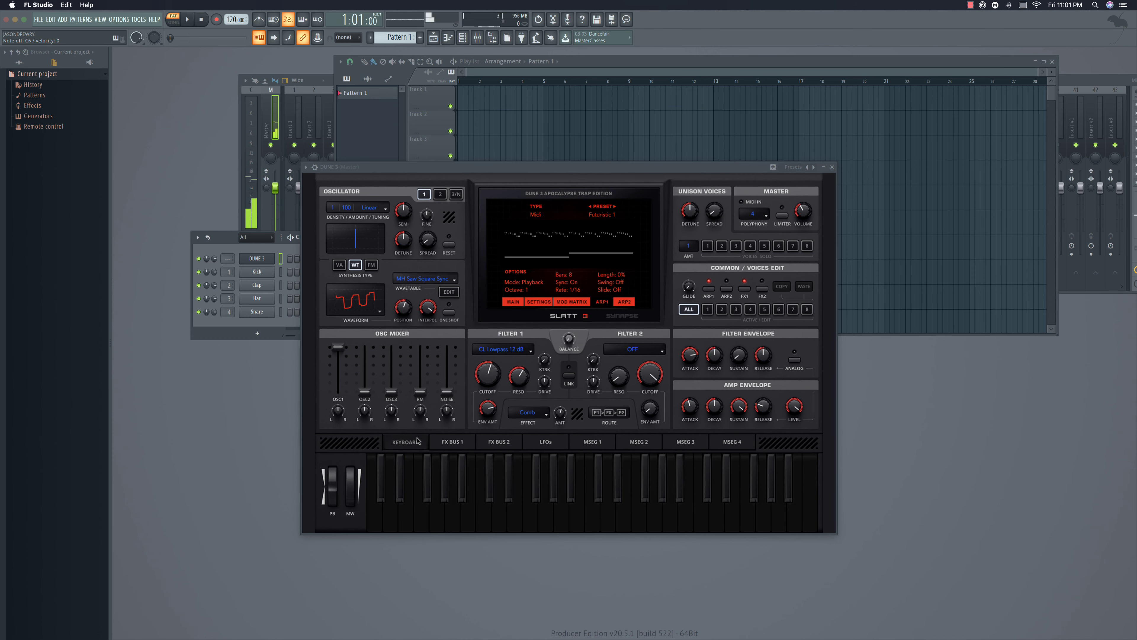
Load patch 001: Arp Brick Squad Gates and switch voice editing to all voices and back to voice 1.
click(514, 303)
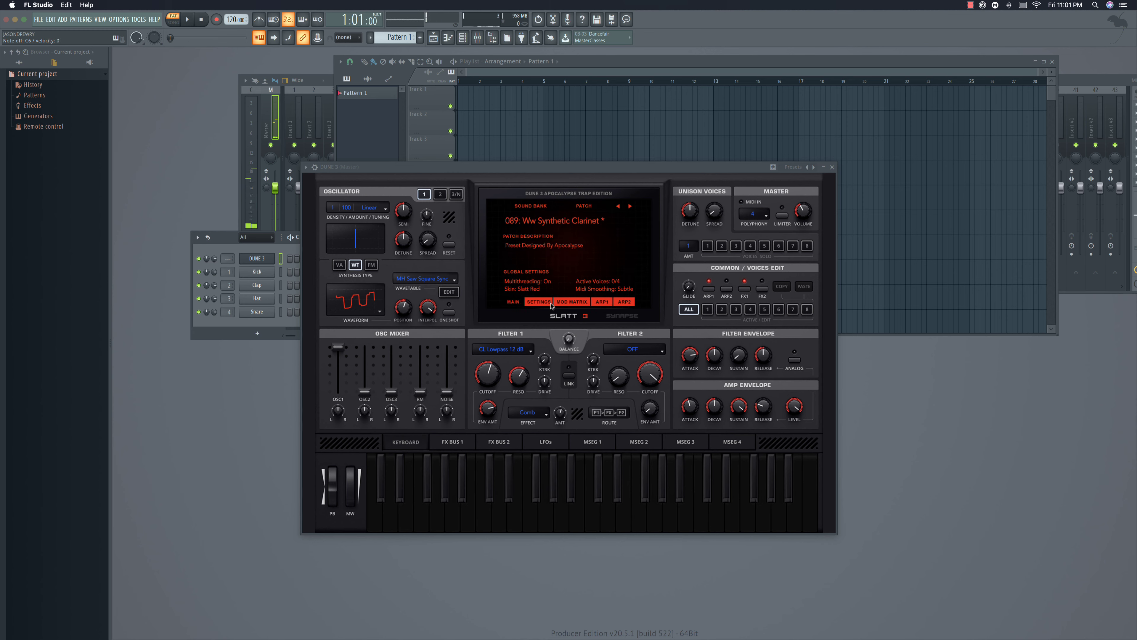
click(630, 207)
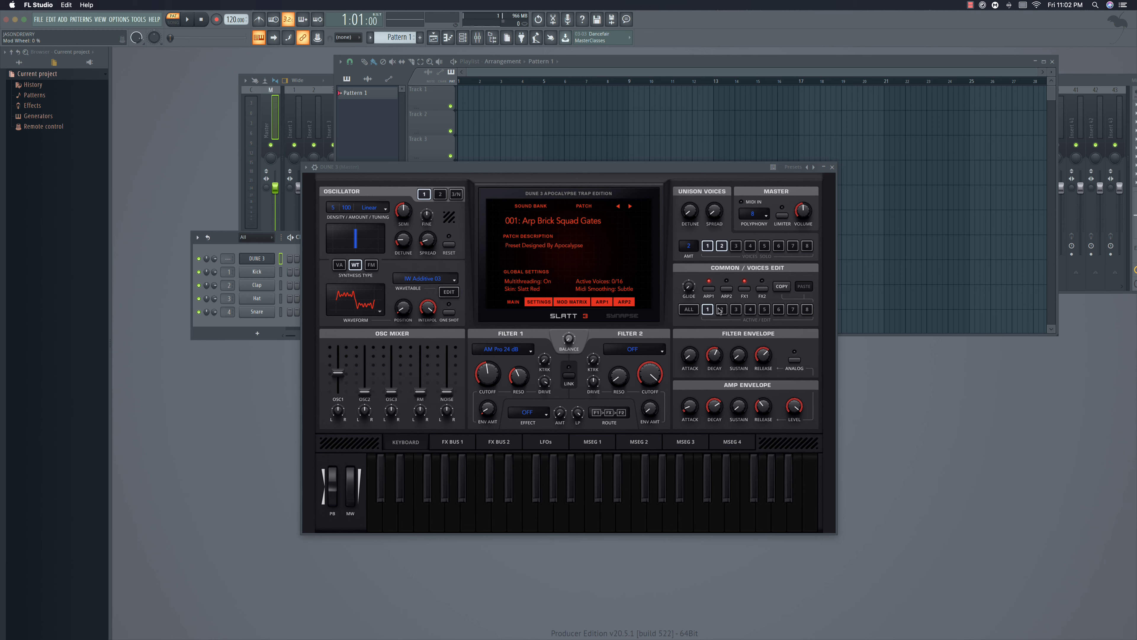
click(688, 286)
click(690, 310)
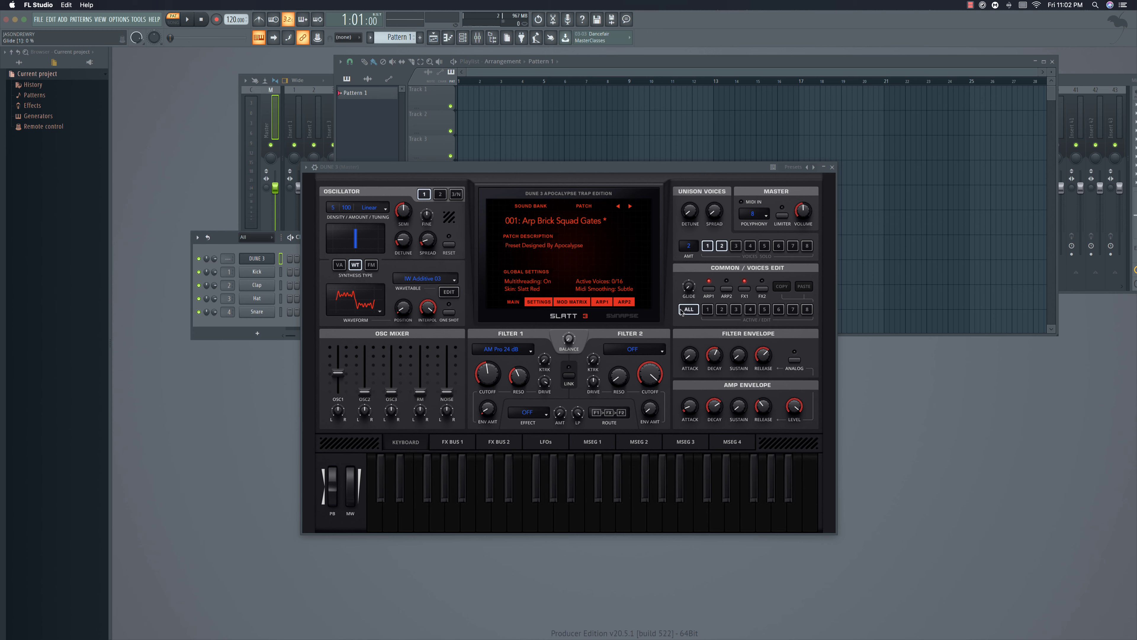
click(709, 310)
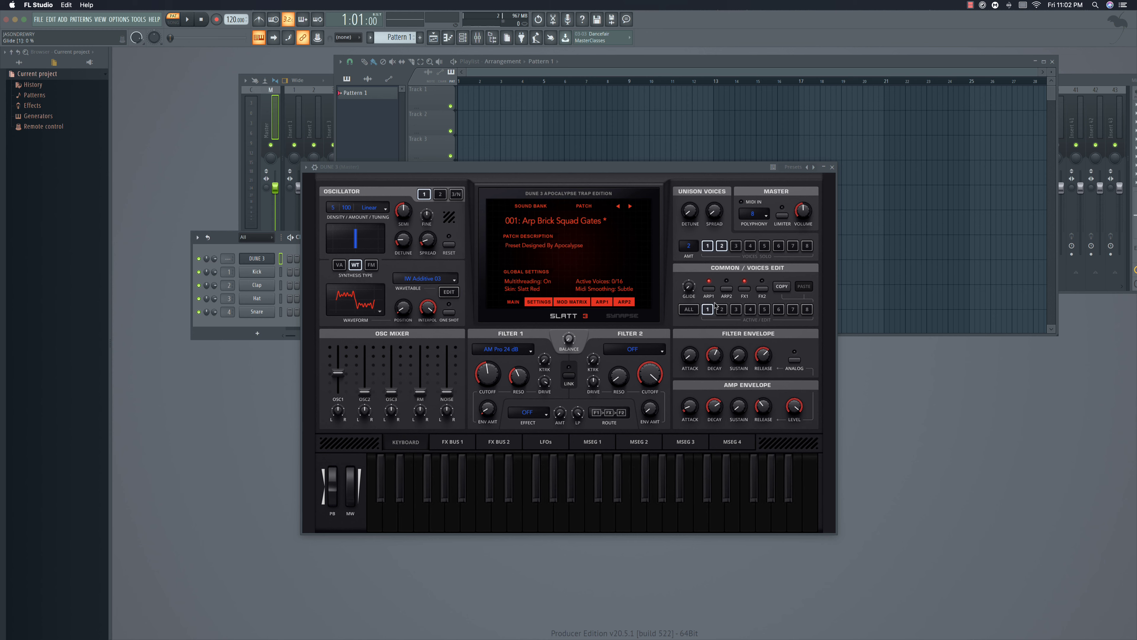
Examine the patch's mod matrix for the modulation routings assigned to individual voices.
click(760, 214)
click(717, 217)
click(582, 301)
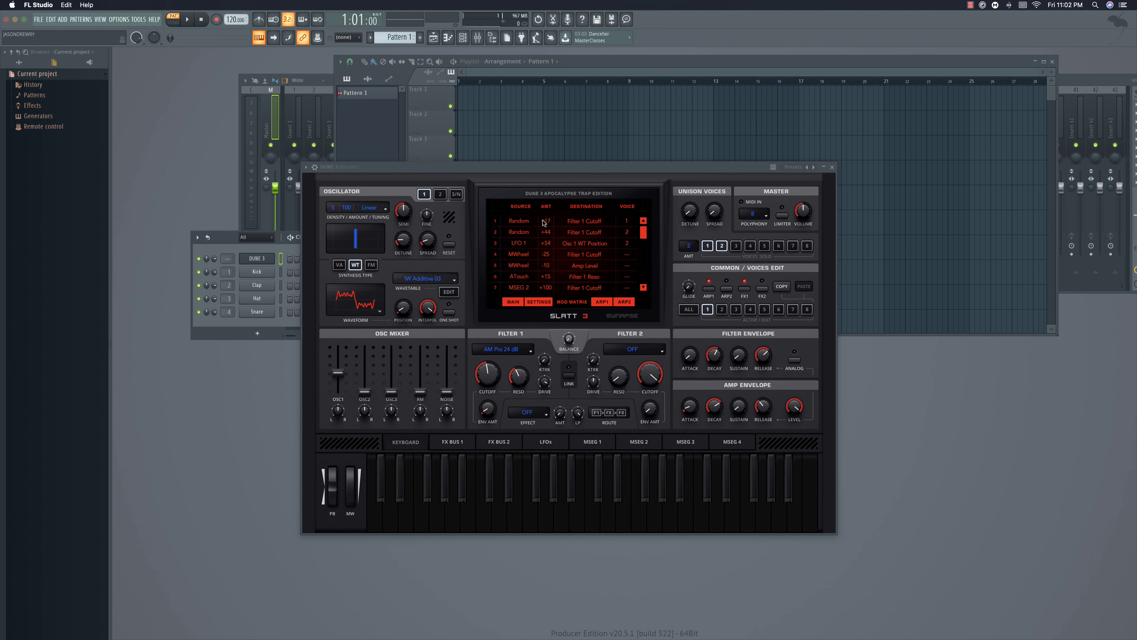
Examine the modulation sources and destinations available for the first mod matrix slot.
click(524, 221)
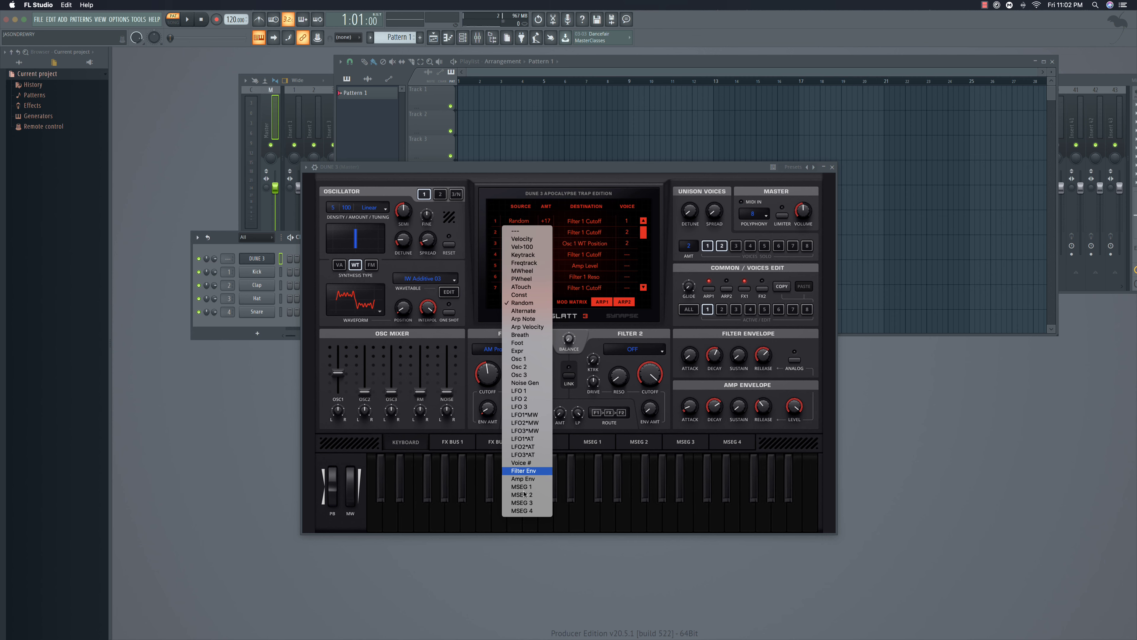
click(526, 221)
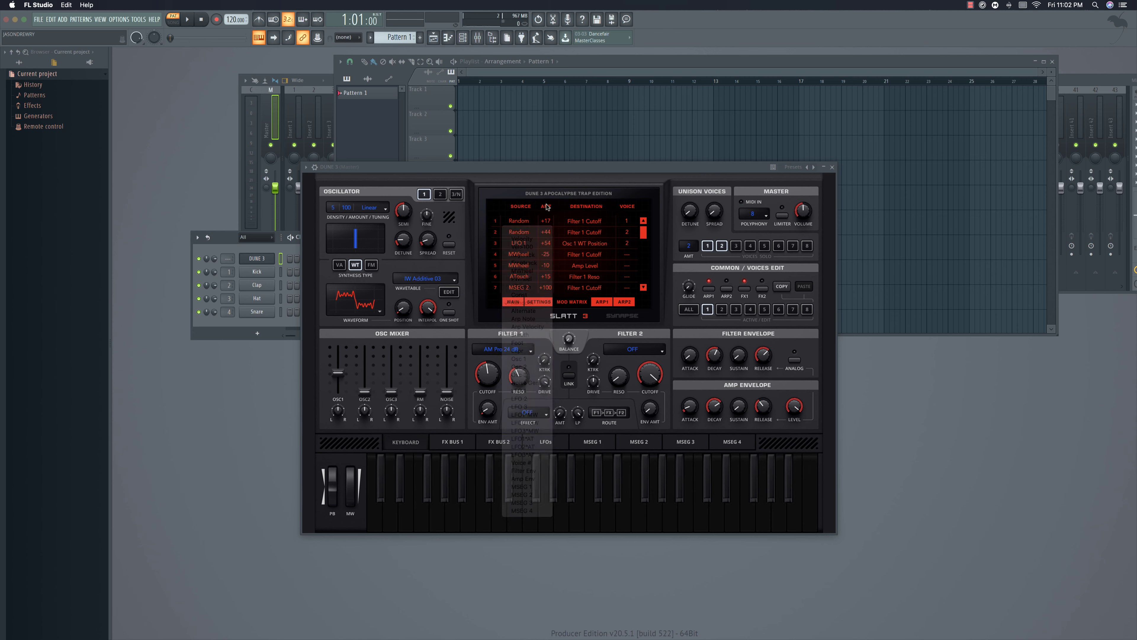
click(601, 222)
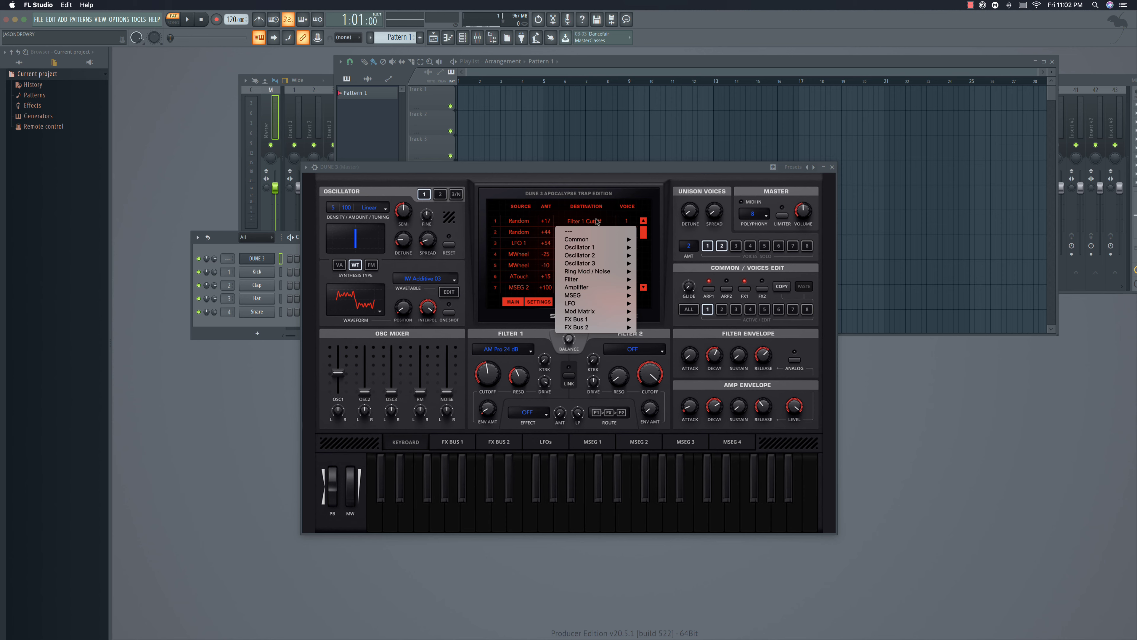
click(605, 200)
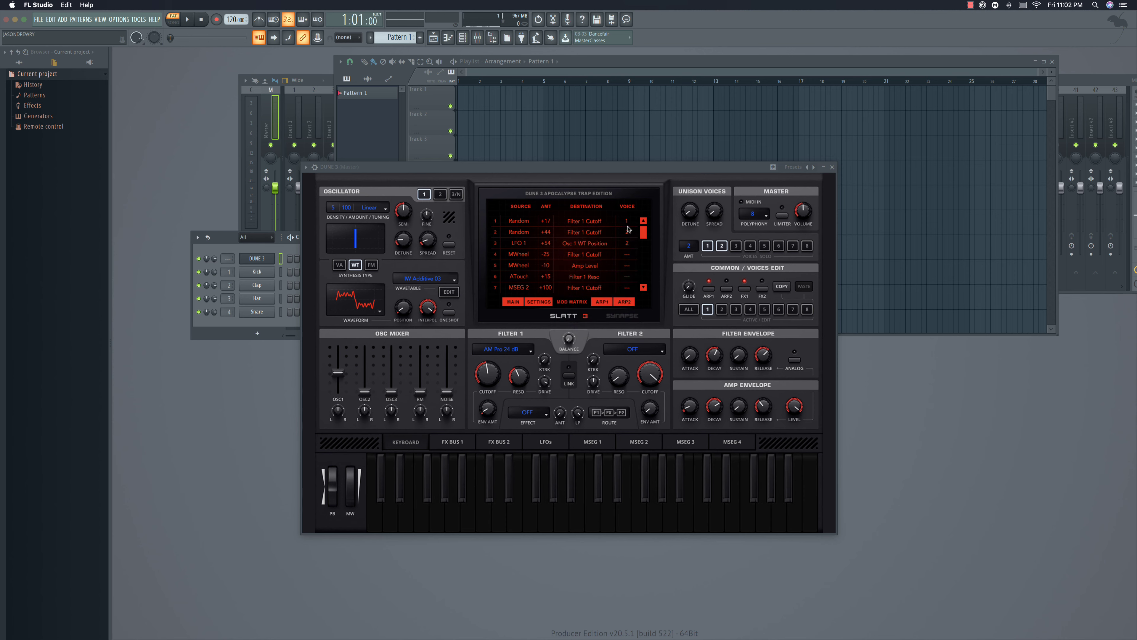
mouse_move(643, 230)
mouse_down()
mouse_move(644, 286)
mouse_move(648, 219)
mouse_up()
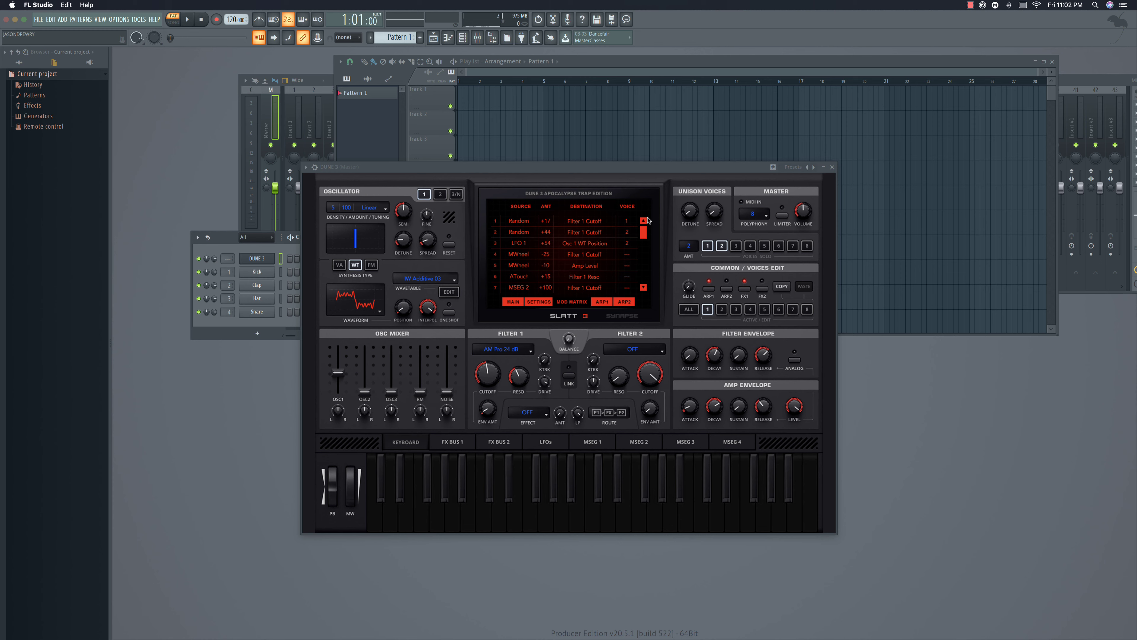
Examine the synth's sync and modulation rate options on its settings page.
click(537, 300)
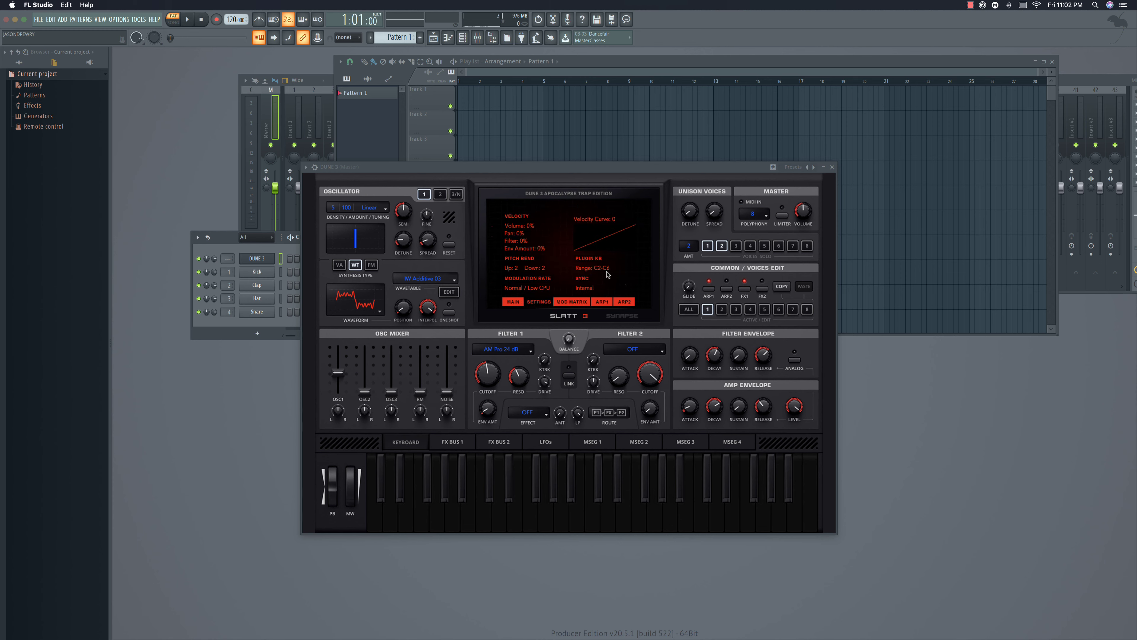
click(585, 288)
click(587, 286)
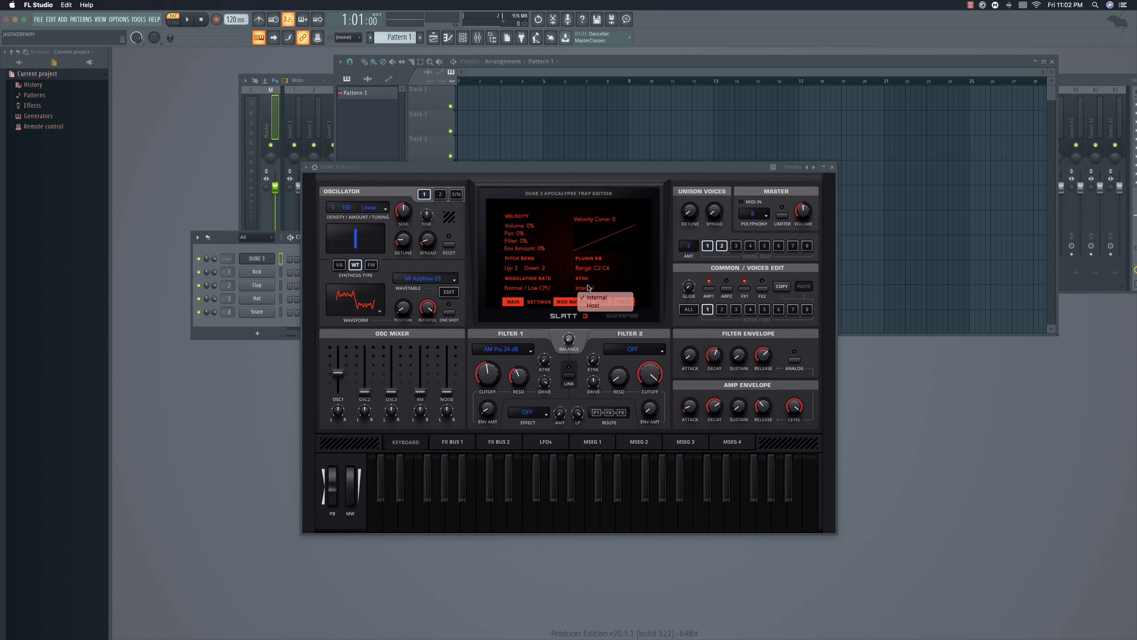
click(531, 288)
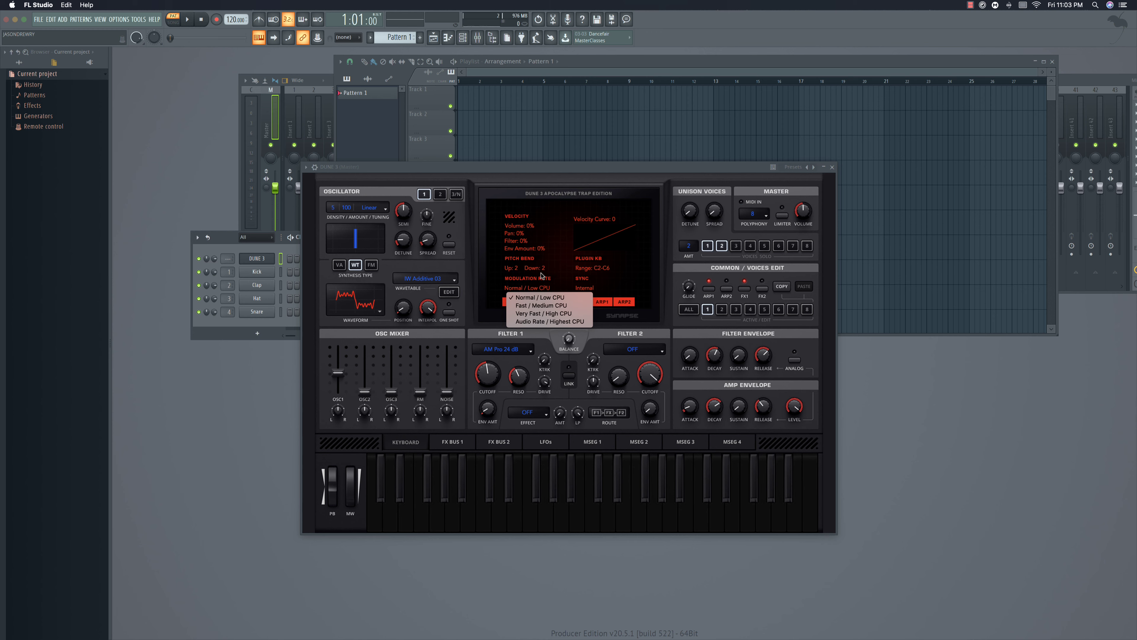
click(542, 275)
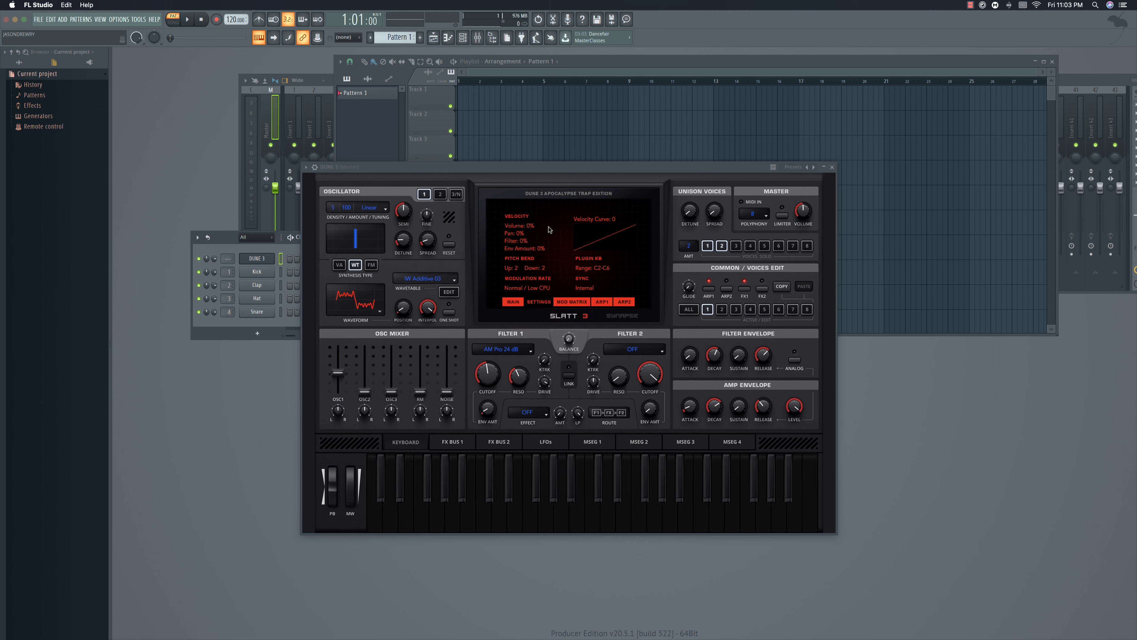
Play test notes while raising the velocity sensitivity for volume, then lower it to -100%.
key(q)
mouse_move(606, 242)
mouse_down()
mouse_move(591, 213)
mouse_move(644, 270)
mouse_move(625, 243)
mouse_up()
scroll(625, 246, up, 1)
drag(528, 226, 528, 178)
key(q)
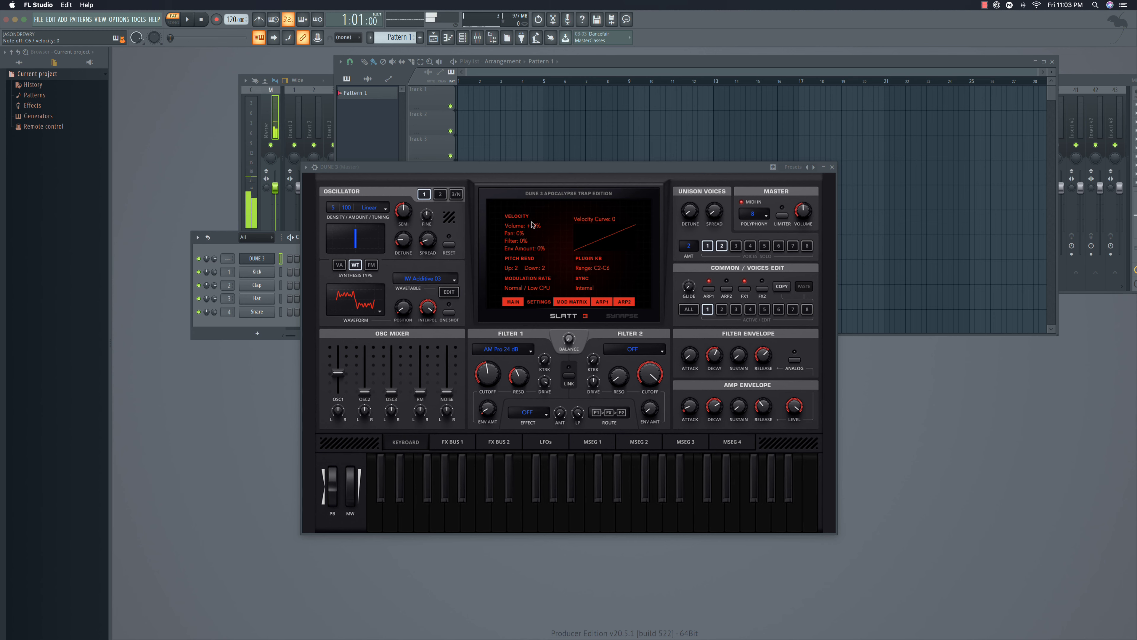
drag(533, 224, 534, 273)
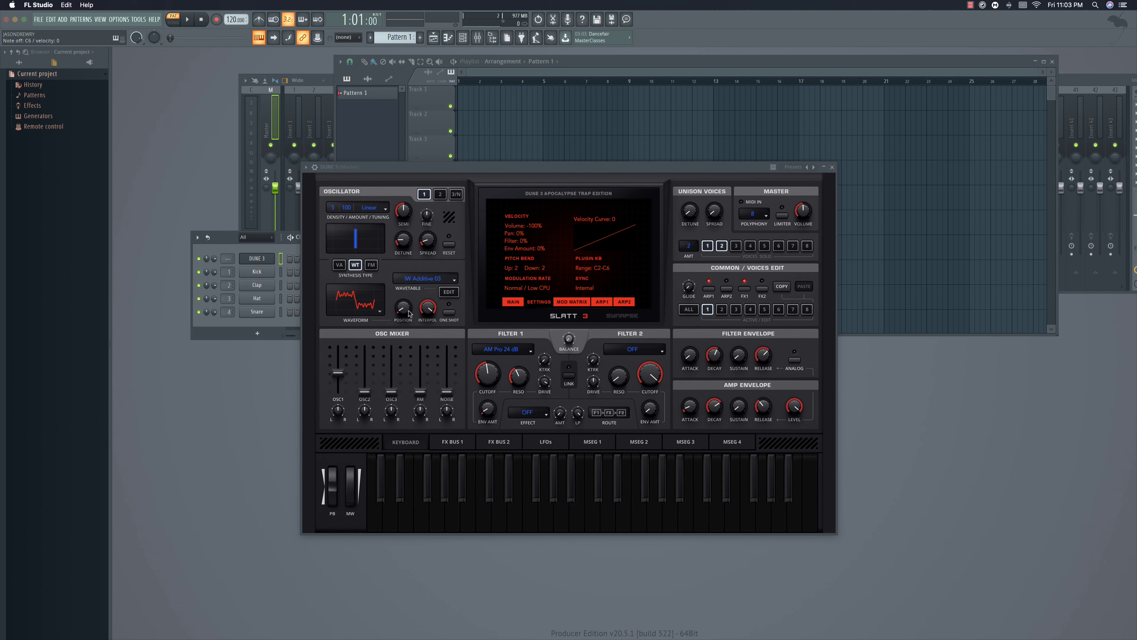
Load the Slatt Trap Producer 1 sound bank and play notes with patch 001: Arp Atlanta Pyru Love.
click(513, 301)
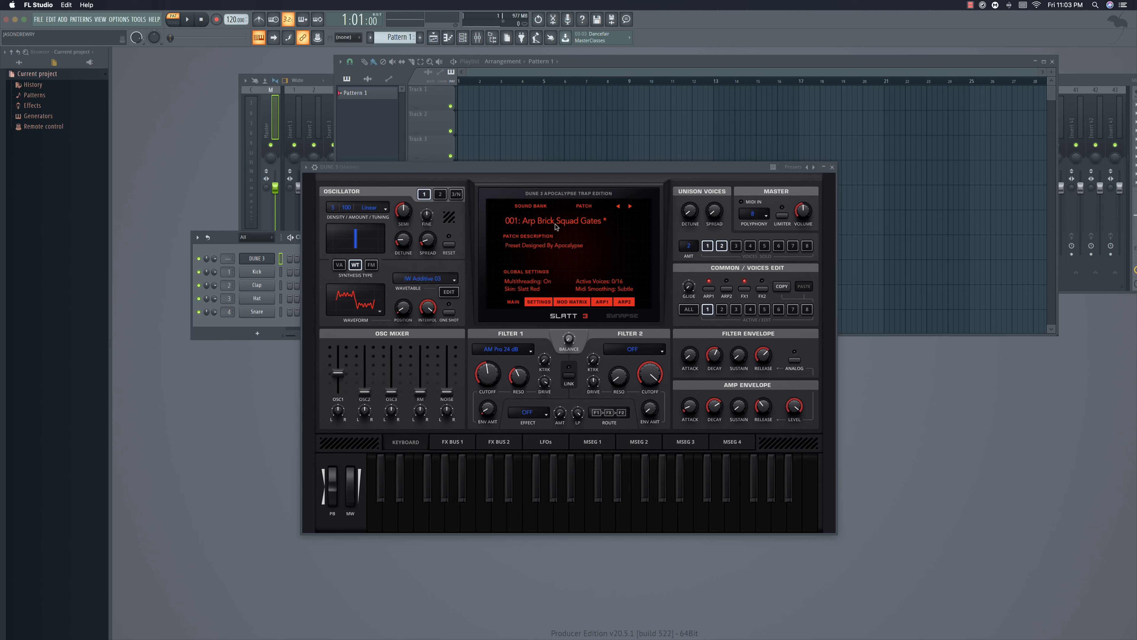
click(547, 206)
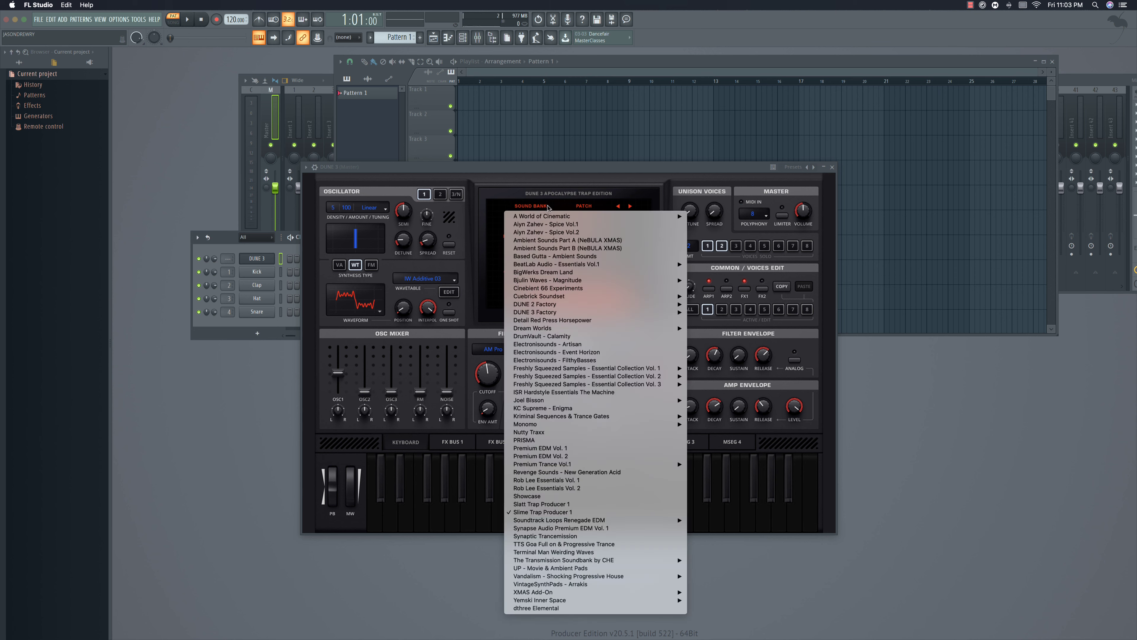
click(576, 504)
key(z)
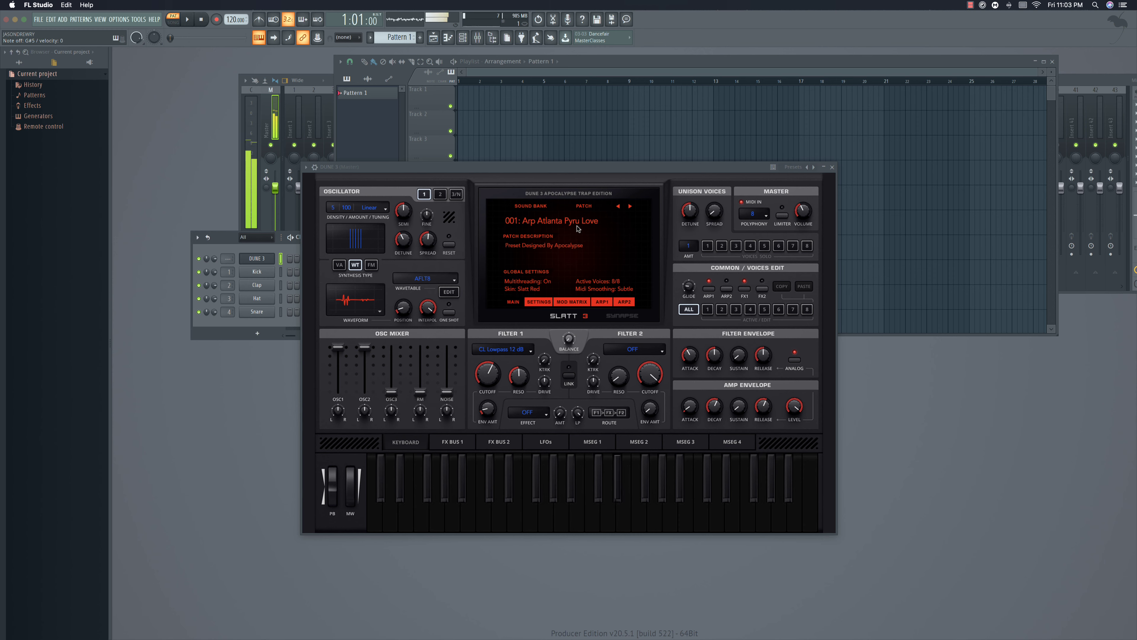
key(z)
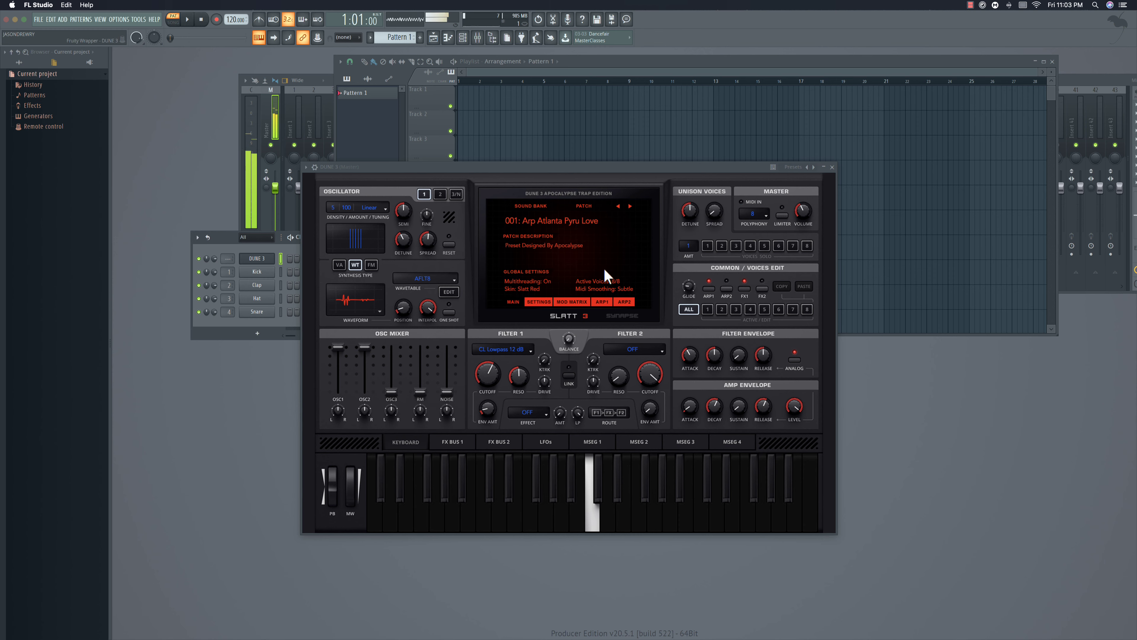
Audition the bank's arp patches from 002: Arp Brick Squad Cutters through 007: Arp Triplet Flutes.
click(629, 207)
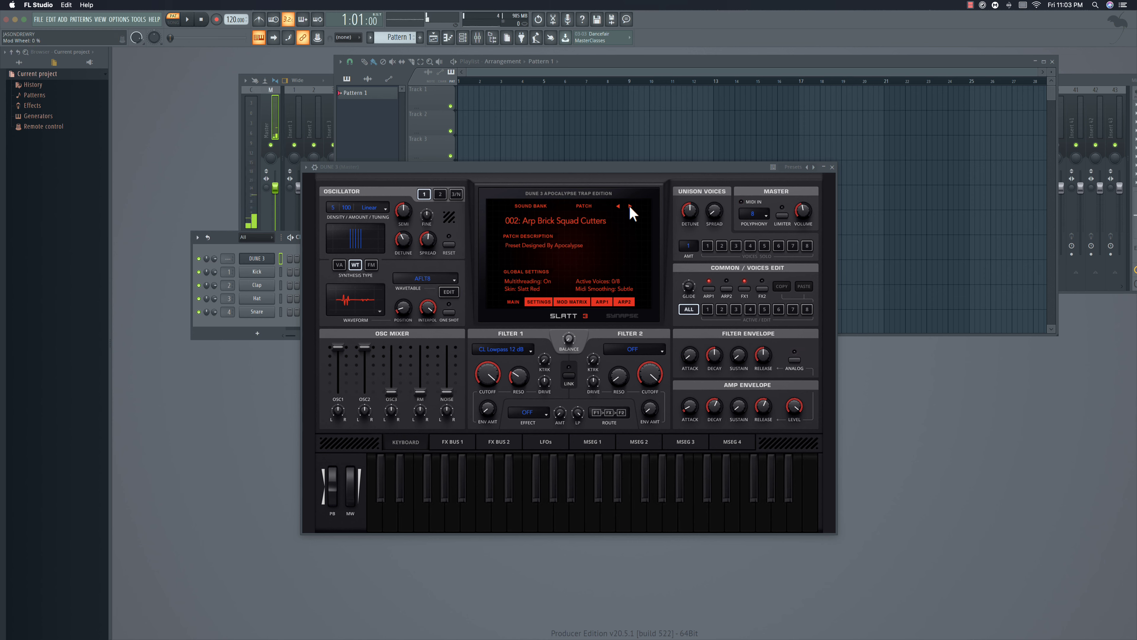
key(z)
key(b)
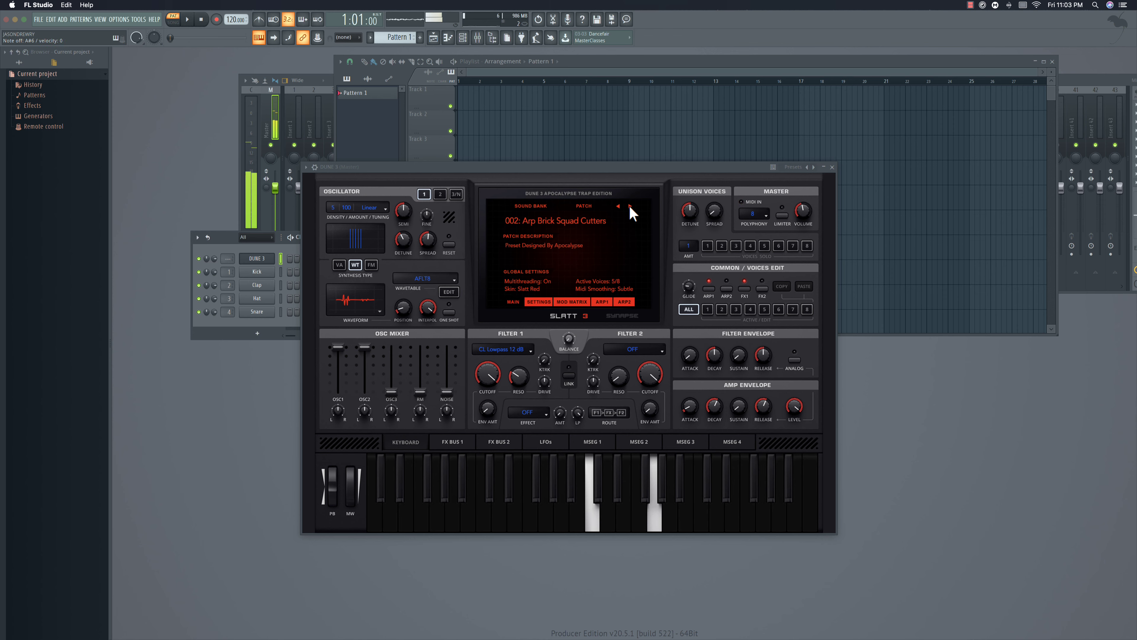
click(630, 207)
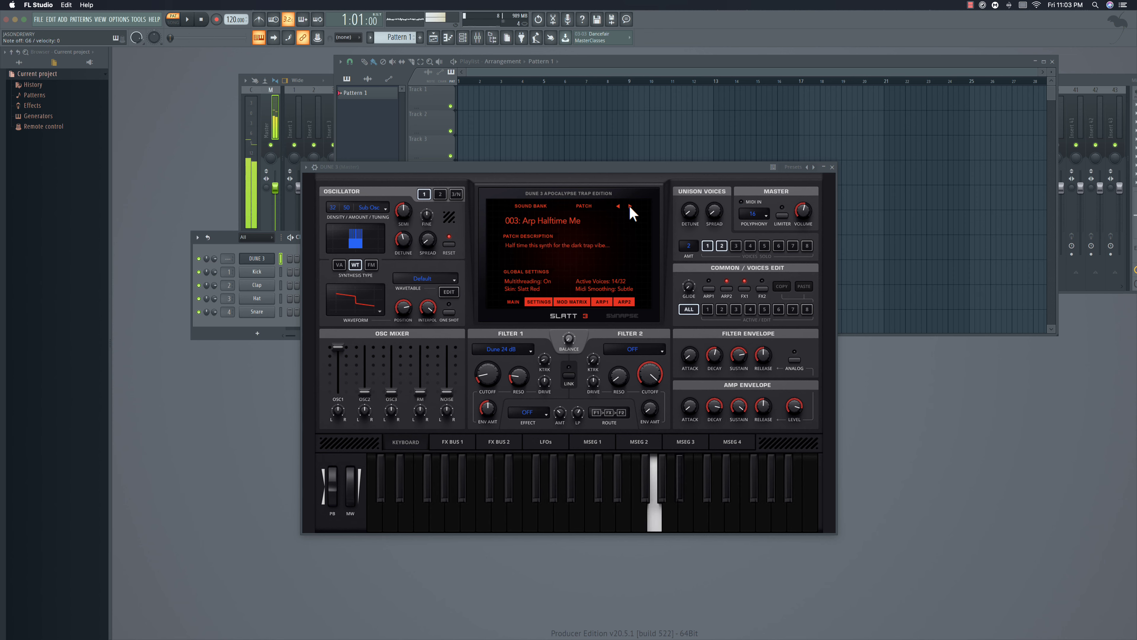
click(631, 207)
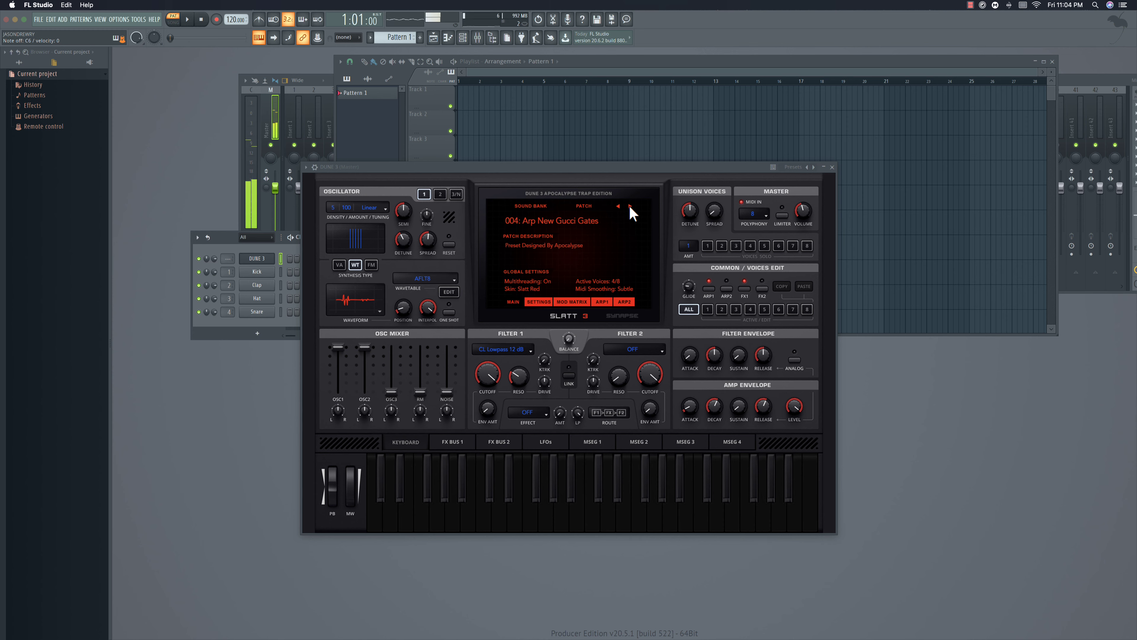
click(630, 207)
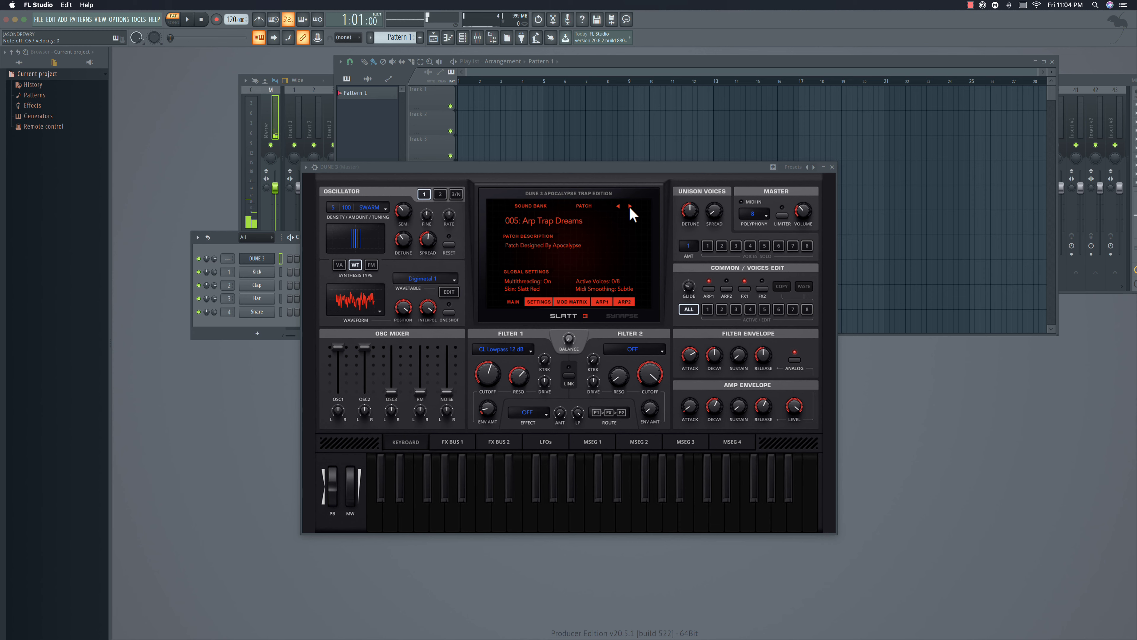
click(630, 207)
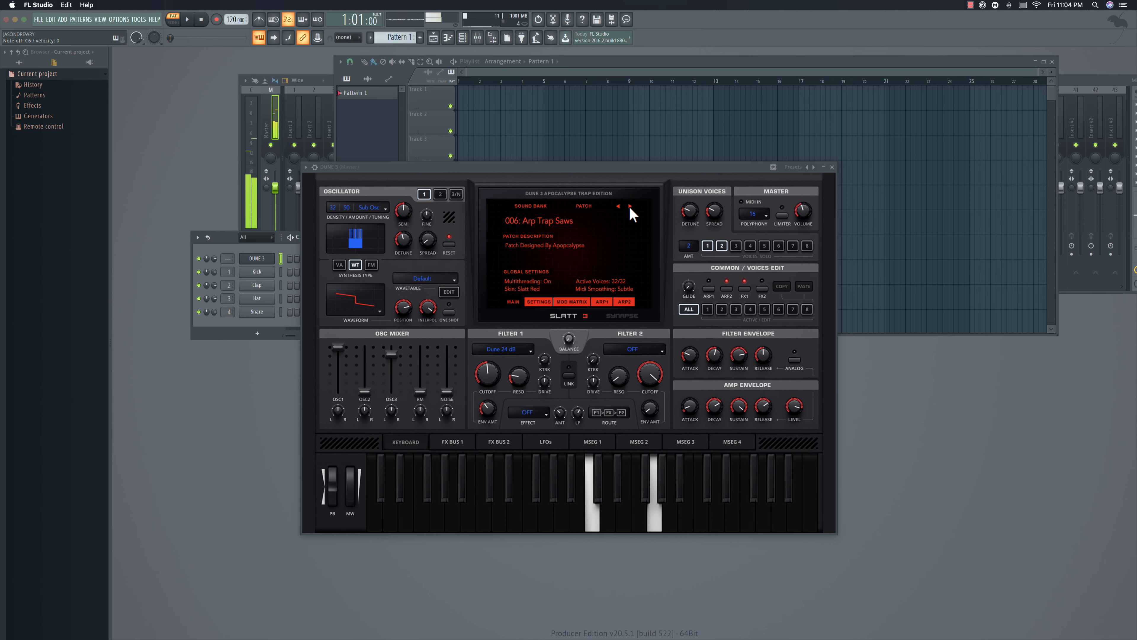
click(630, 207)
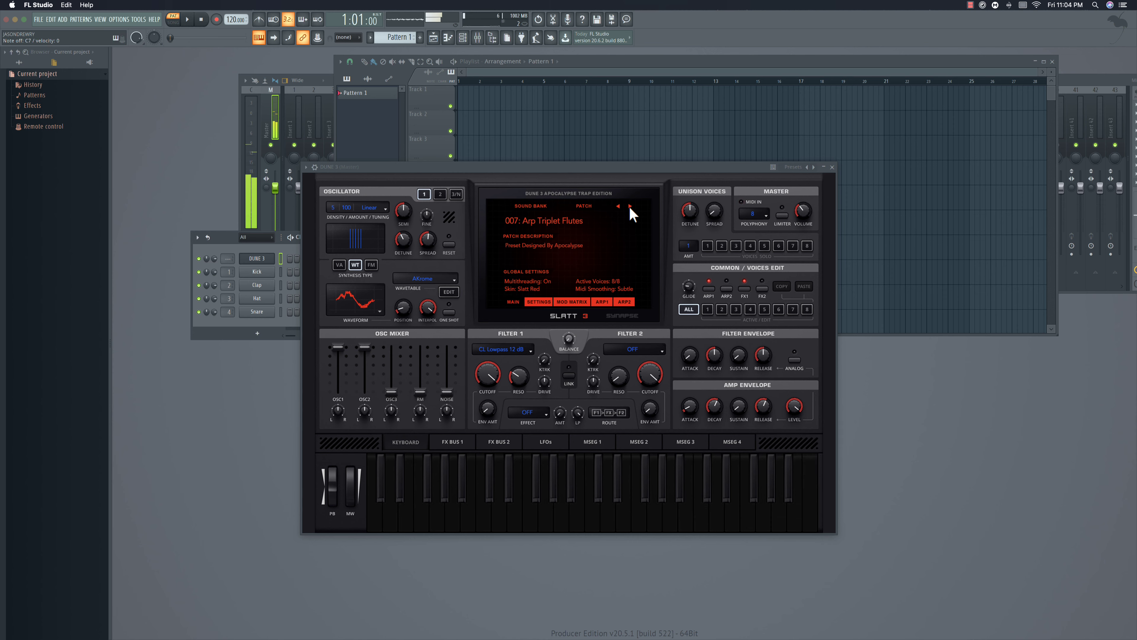
Audition the bank's bell patches from 008: Be Ambient Thugga through 011: Be Deep in REM.
click(630, 206)
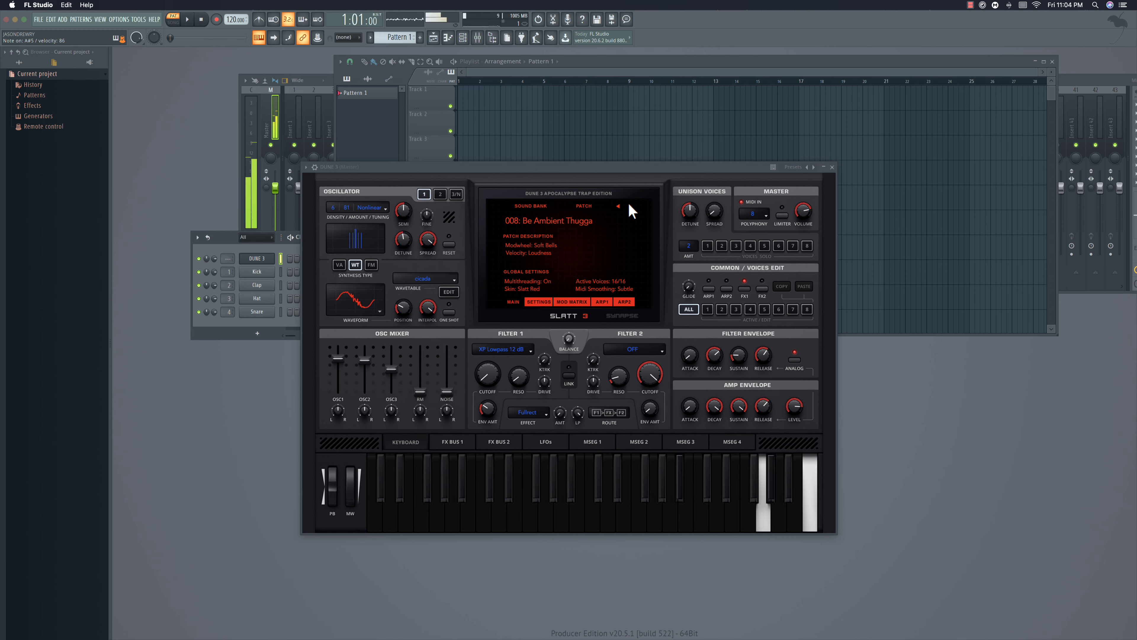
click(629, 206)
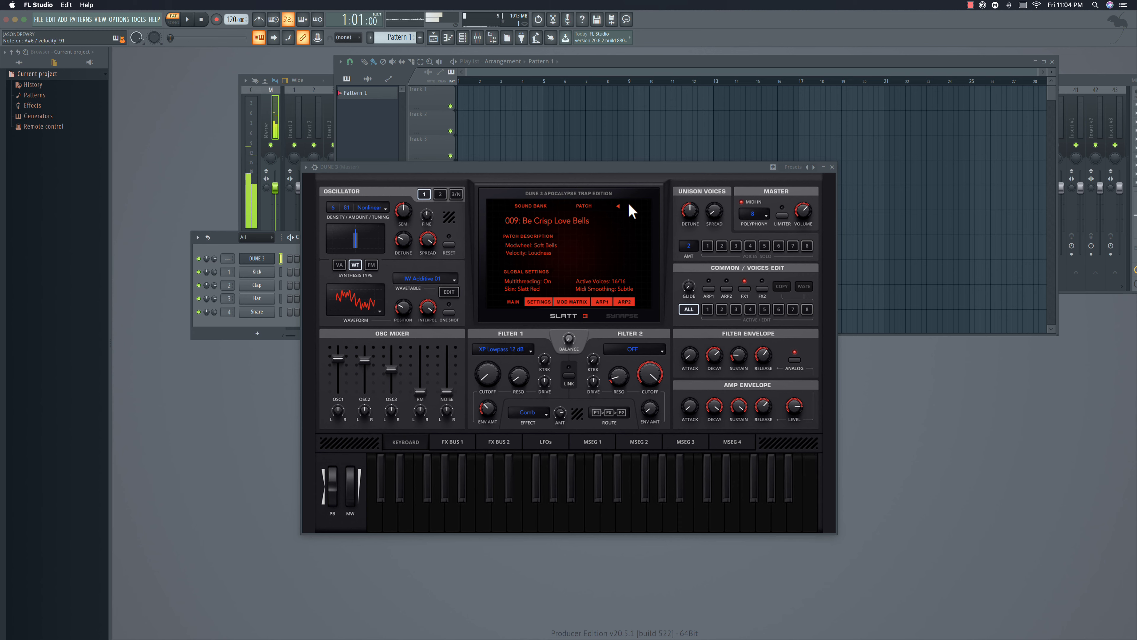
click(629, 206)
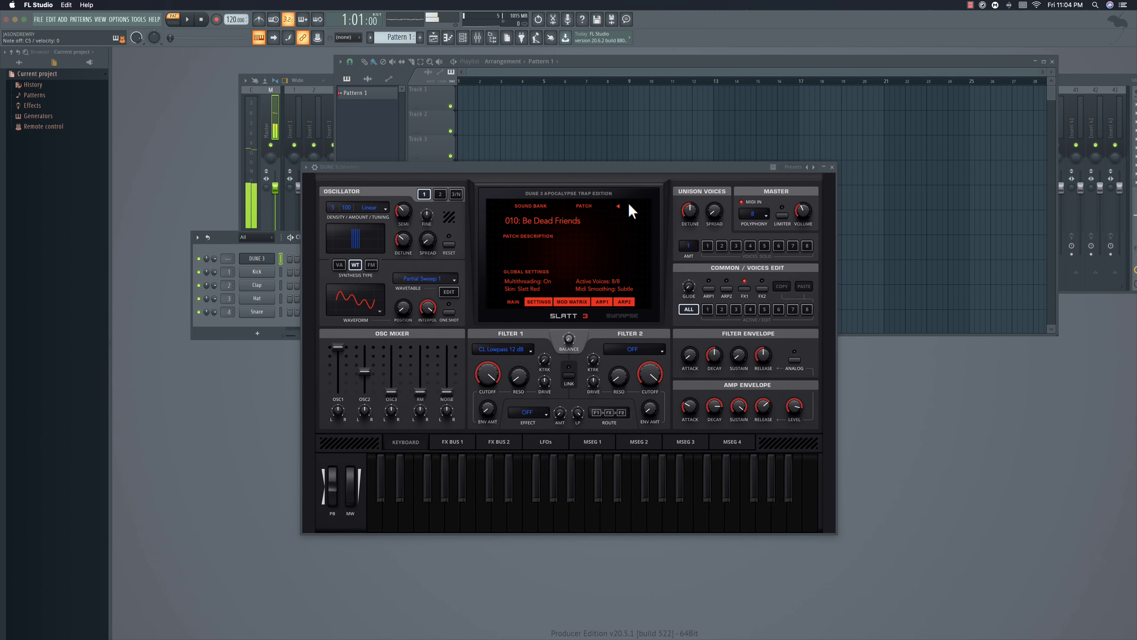
click(630, 207)
Load patch 029: Ld Blanco Lives and audition the lead patches through 033: Ld Saw Legends.
click(544, 220)
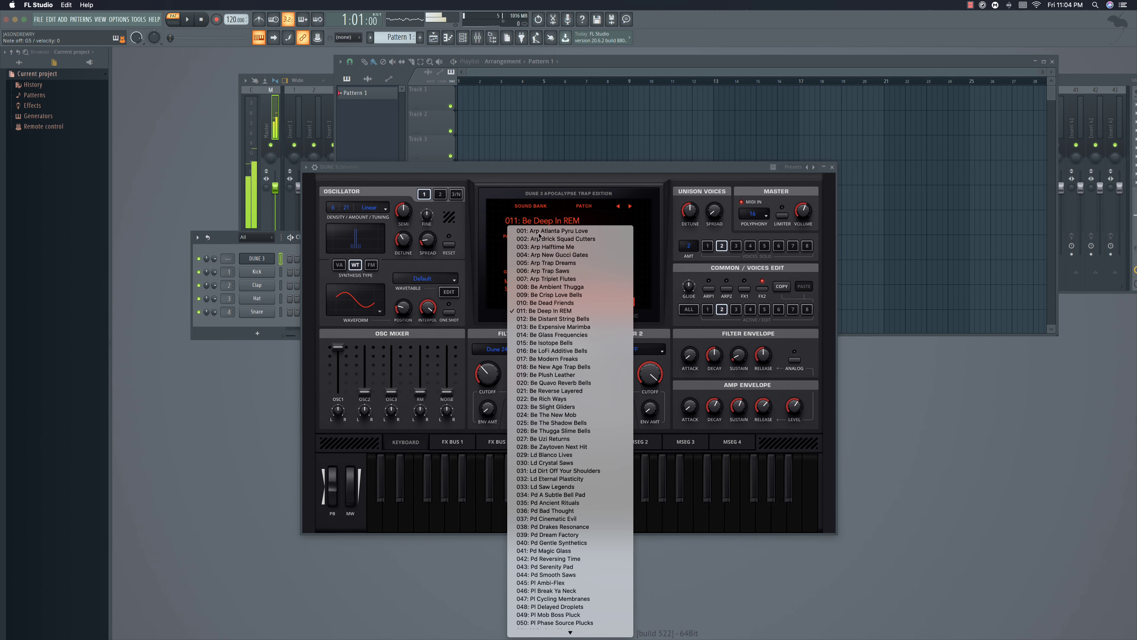
scroll(553, 385, down, 5)
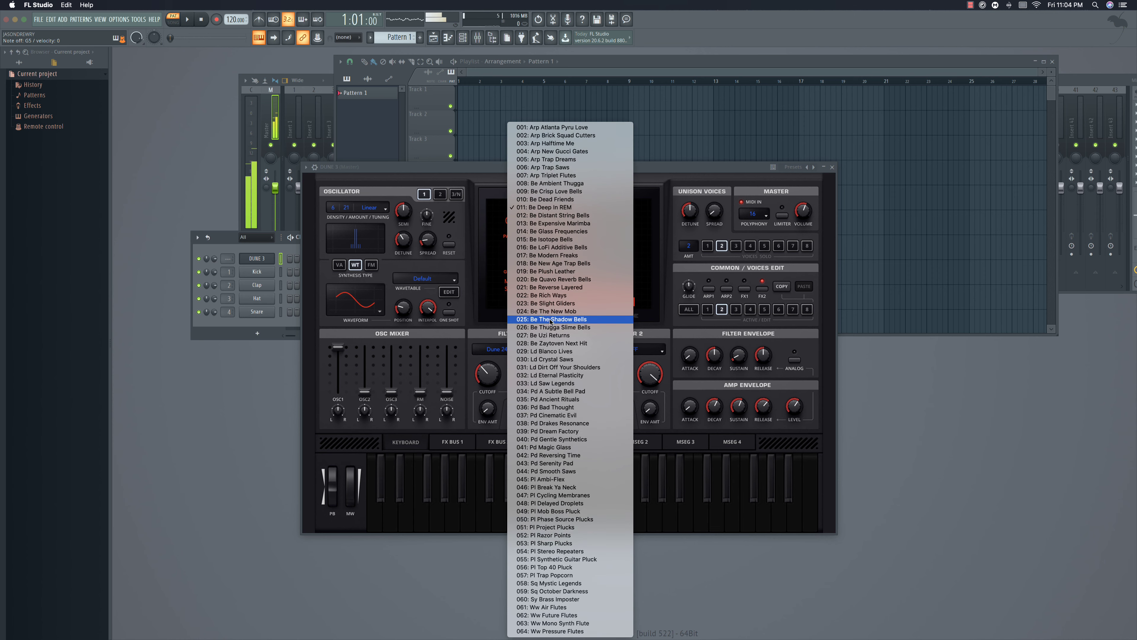
click(550, 351)
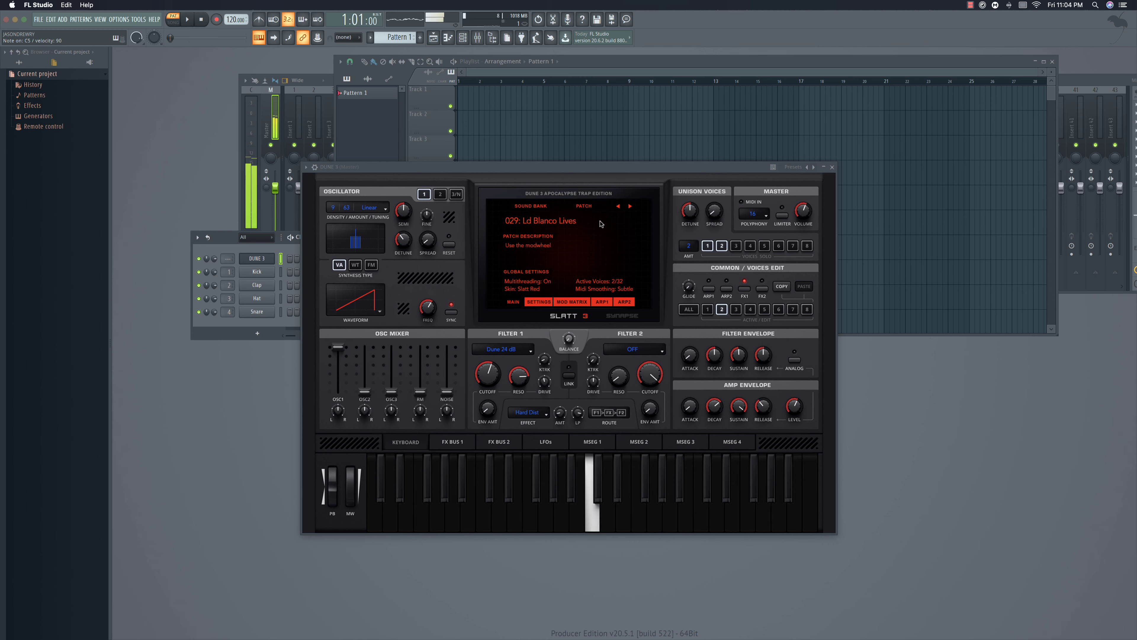
click(630, 207)
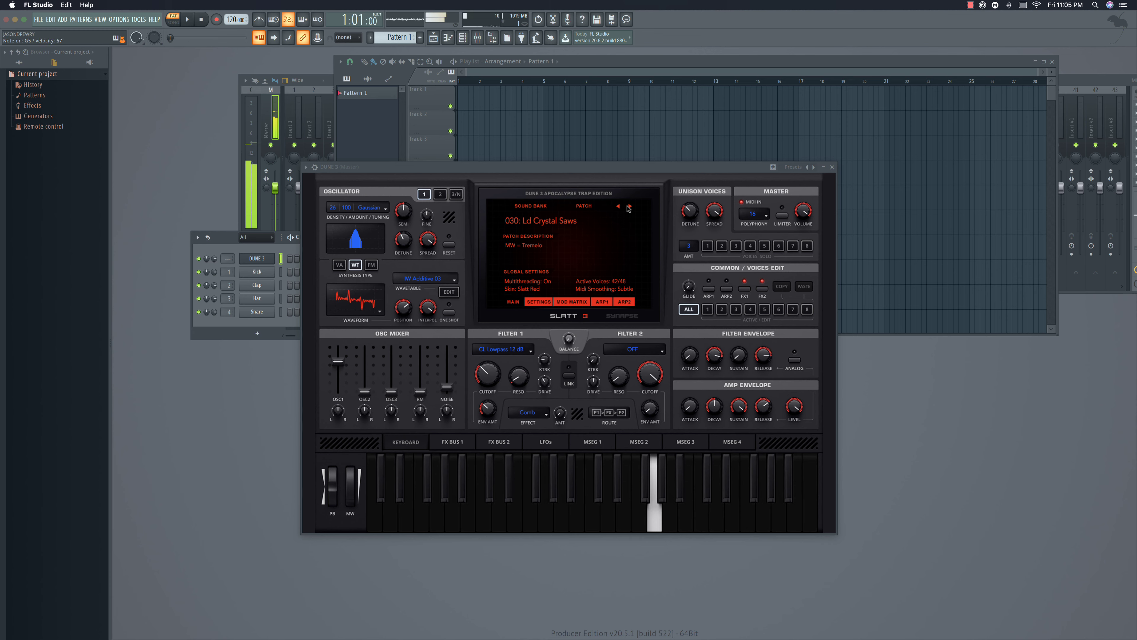
click(629, 206)
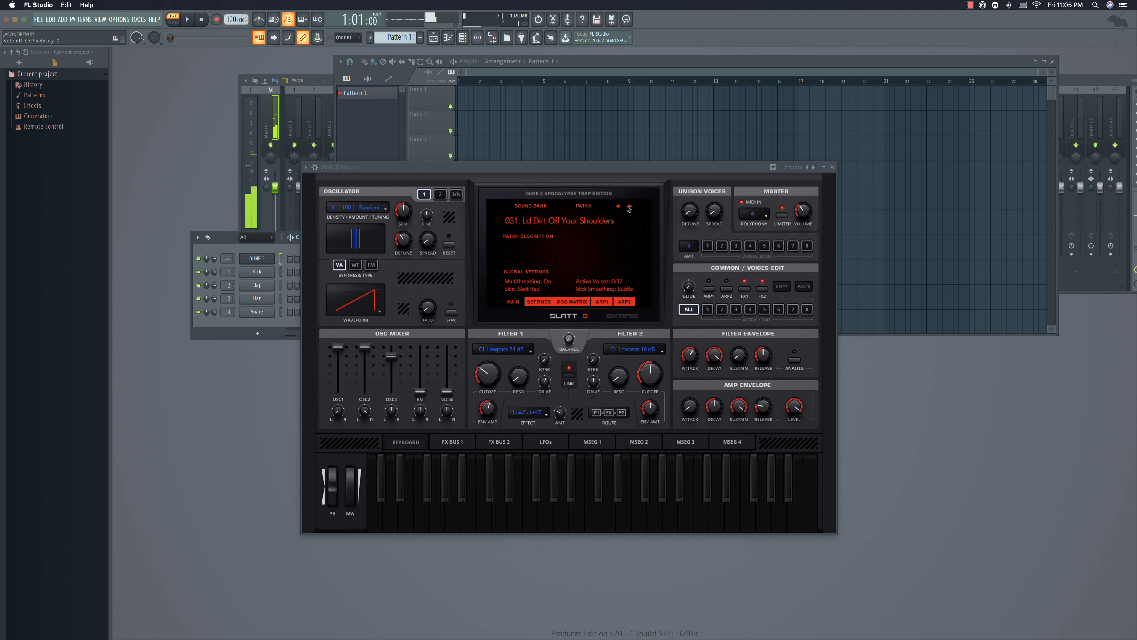
click(629, 206)
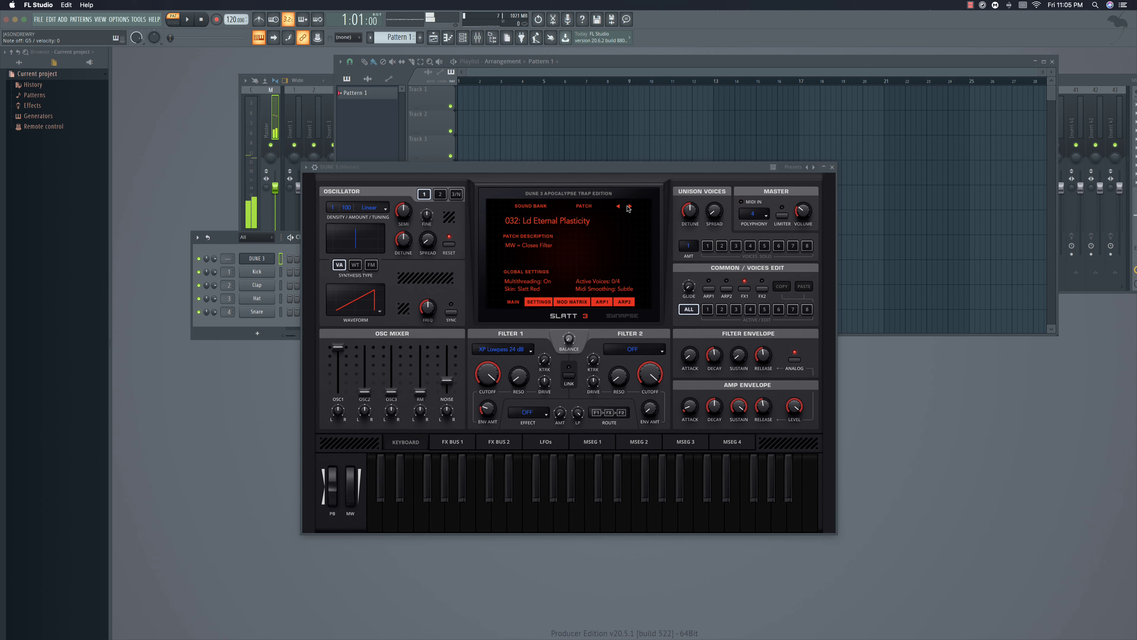
click(629, 206)
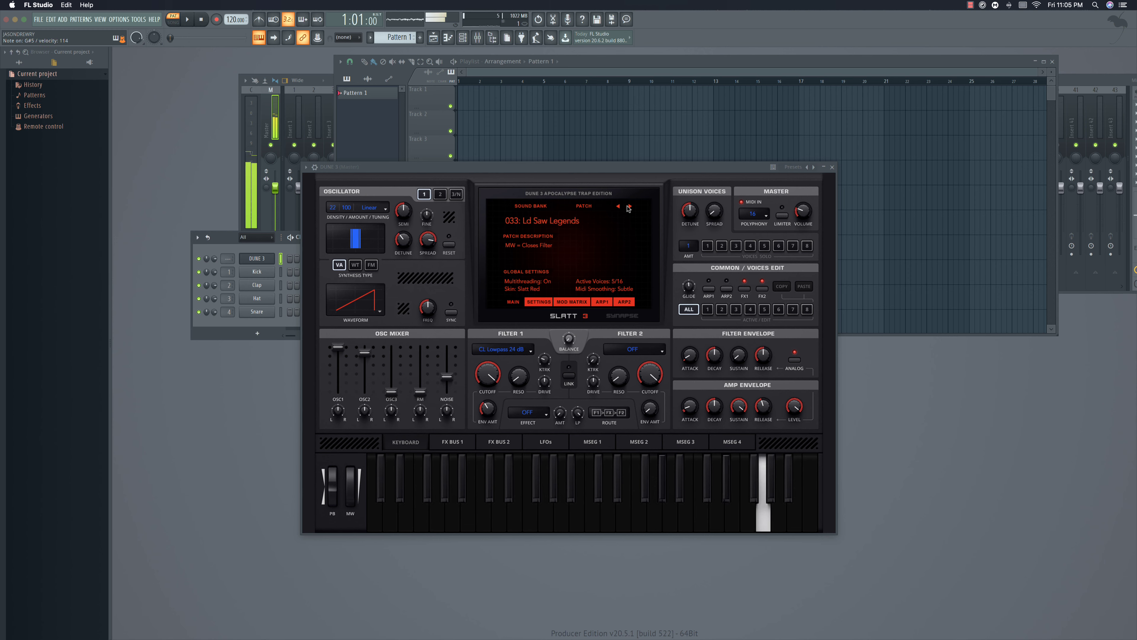
Audition patch 034: Pd A Subtle Bell Pad, then load 061: Ww Air Flutes and play it.
click(629, 207)
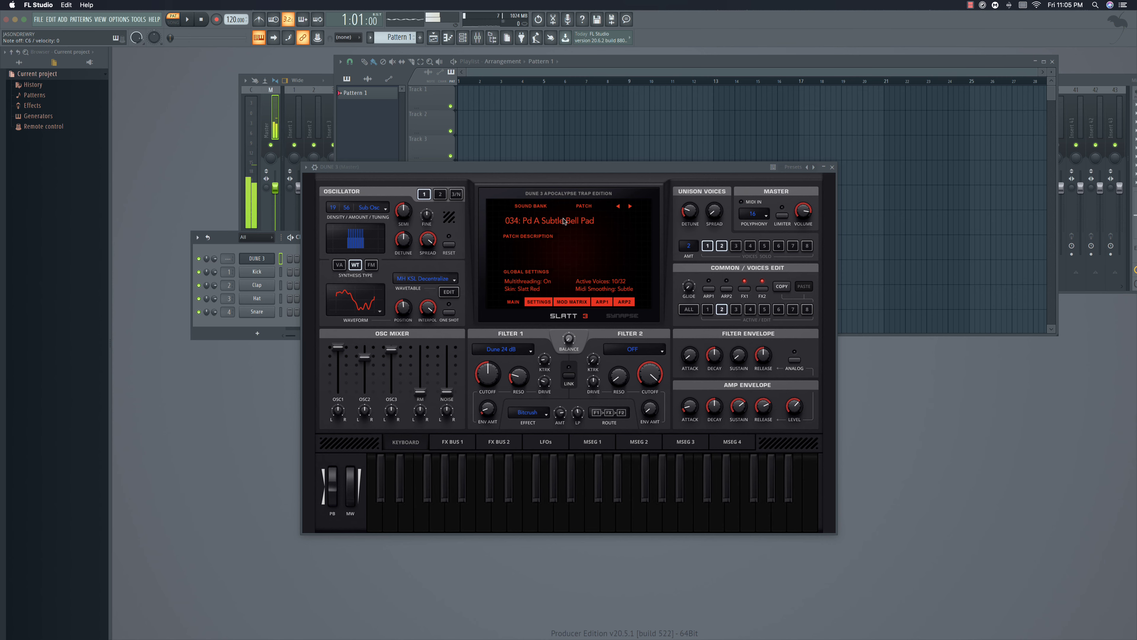
click(564, 221)
scroll(576, 393, down, 3)
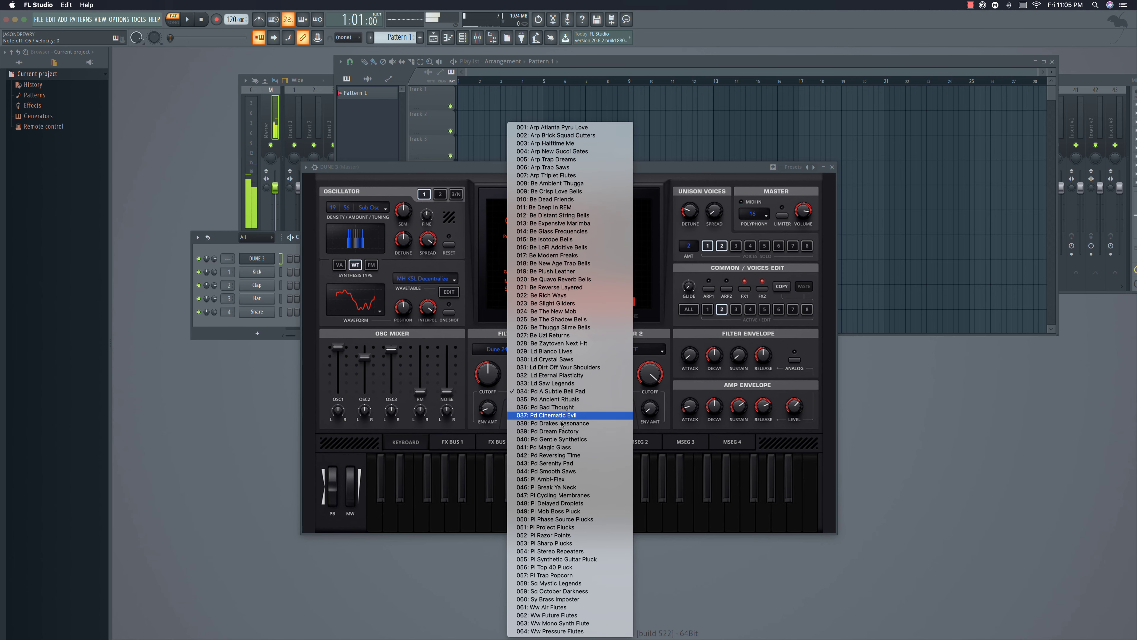
click(544, 607)
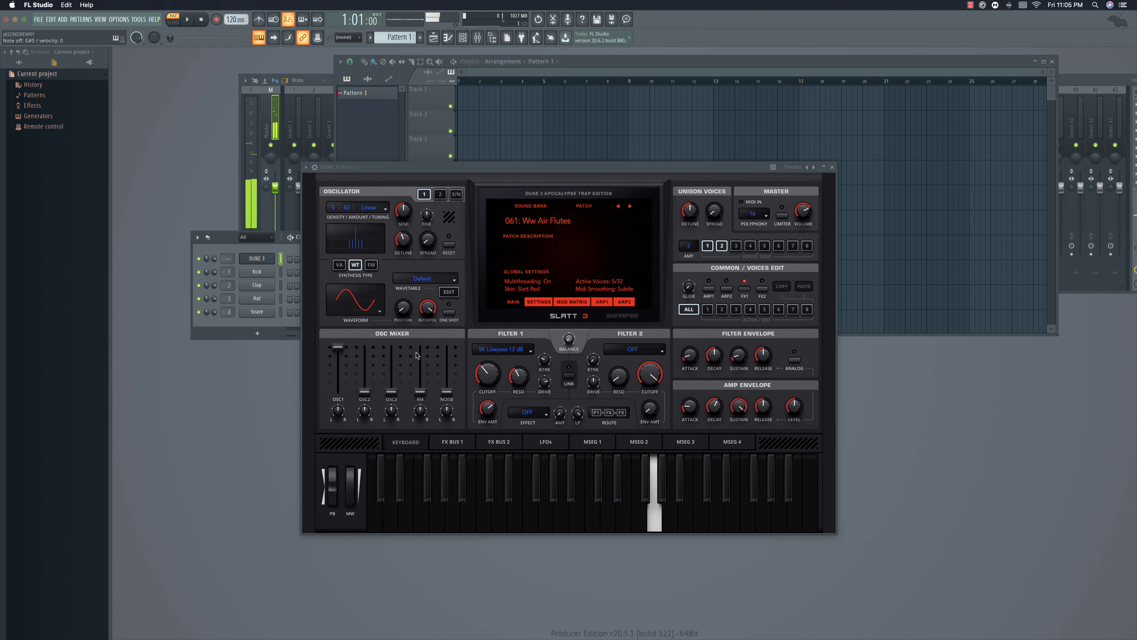
Audition the flute patches from 062: Ww Future Flutes through 064: Ww Pressure Flutes and advance to 001: Arp Atlanta Pyru Love.
click(629, 207)
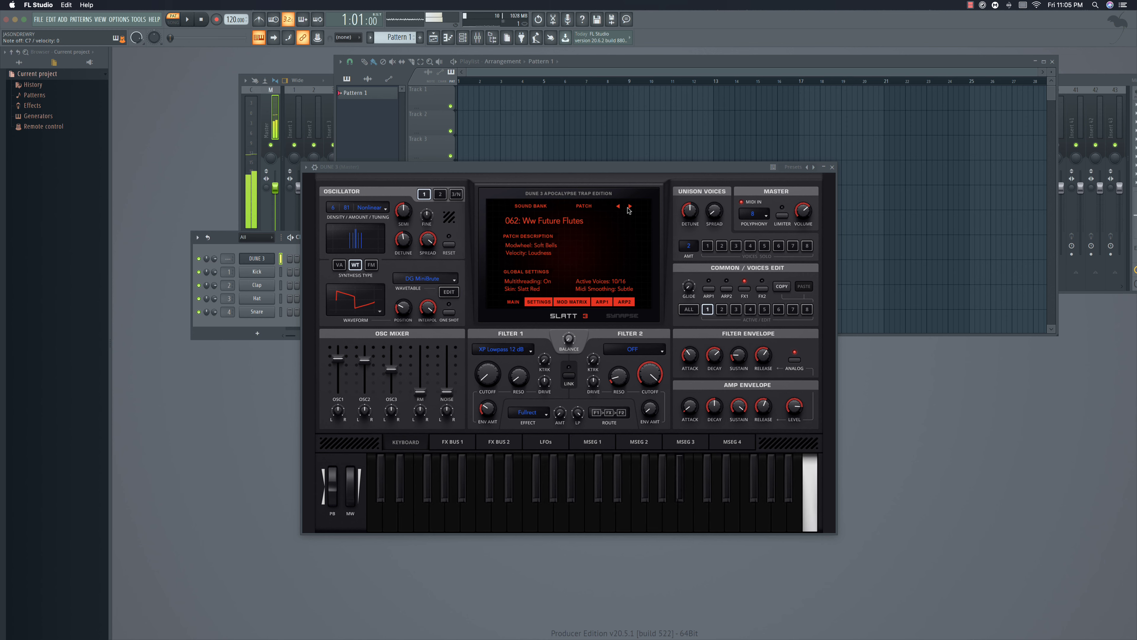
click(630, 207)
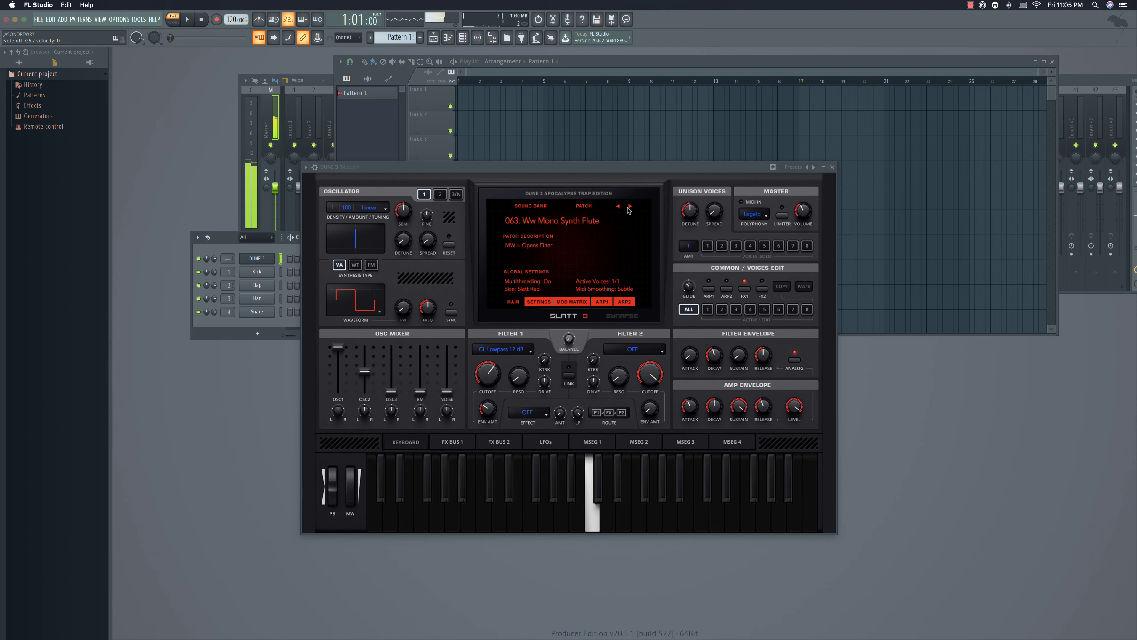
click(630, 207)
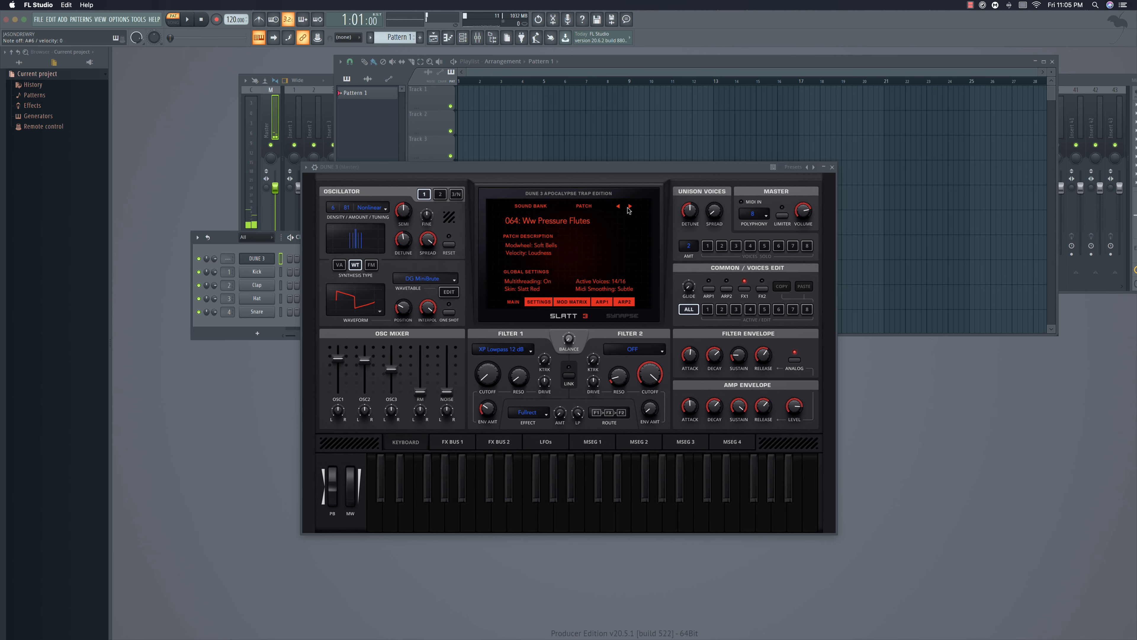
click(629, 209)
Load patch 049: Pl Mob Boss Pluck and audition the pluck patches through 051: Pl Project Plucks.
click(563, 221)
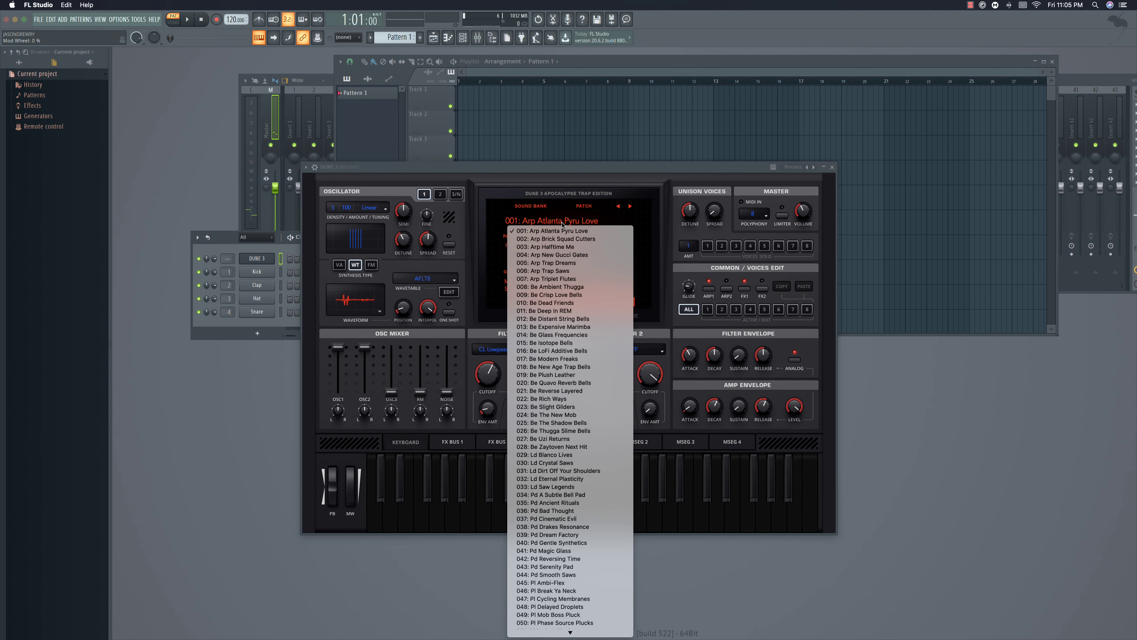
scroll(534, 487, down, 4)
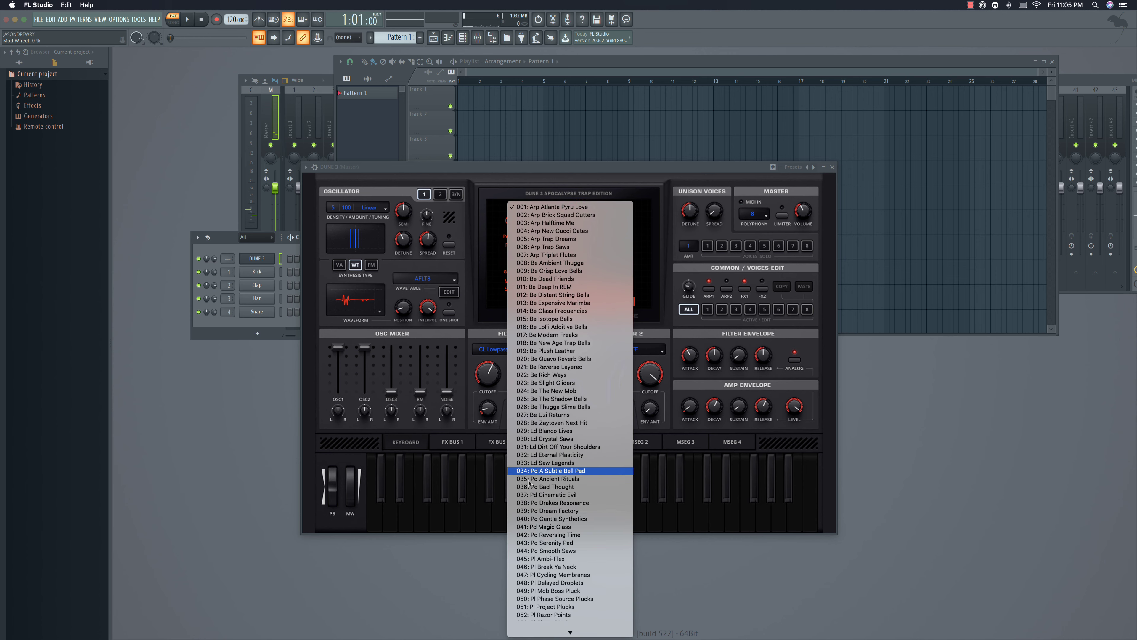
click(537, 511)
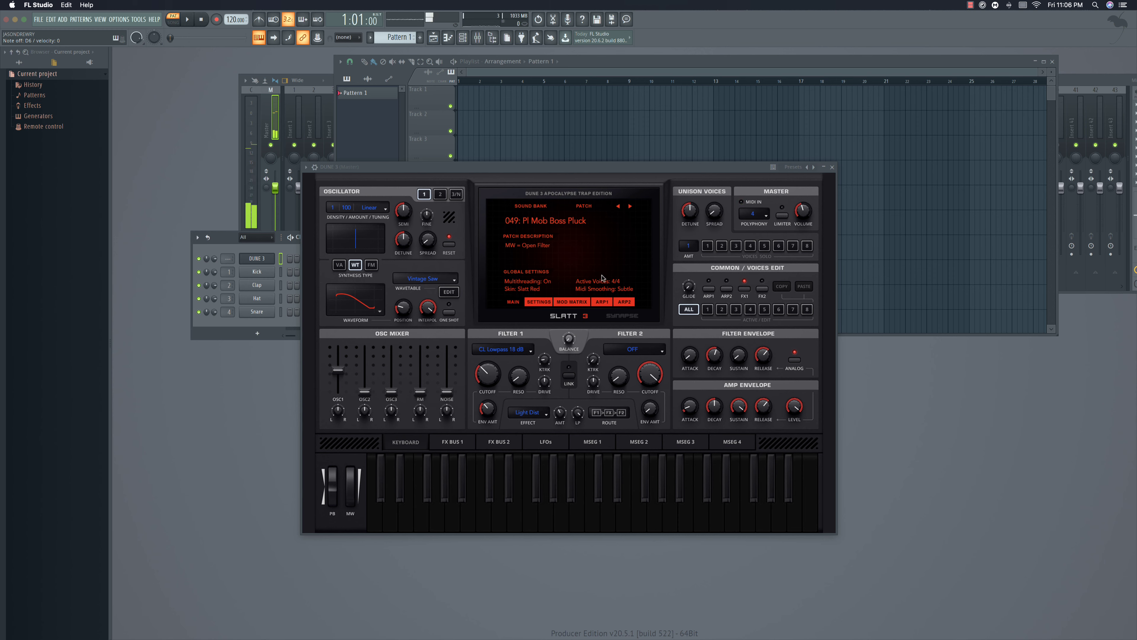
click(630, 207)
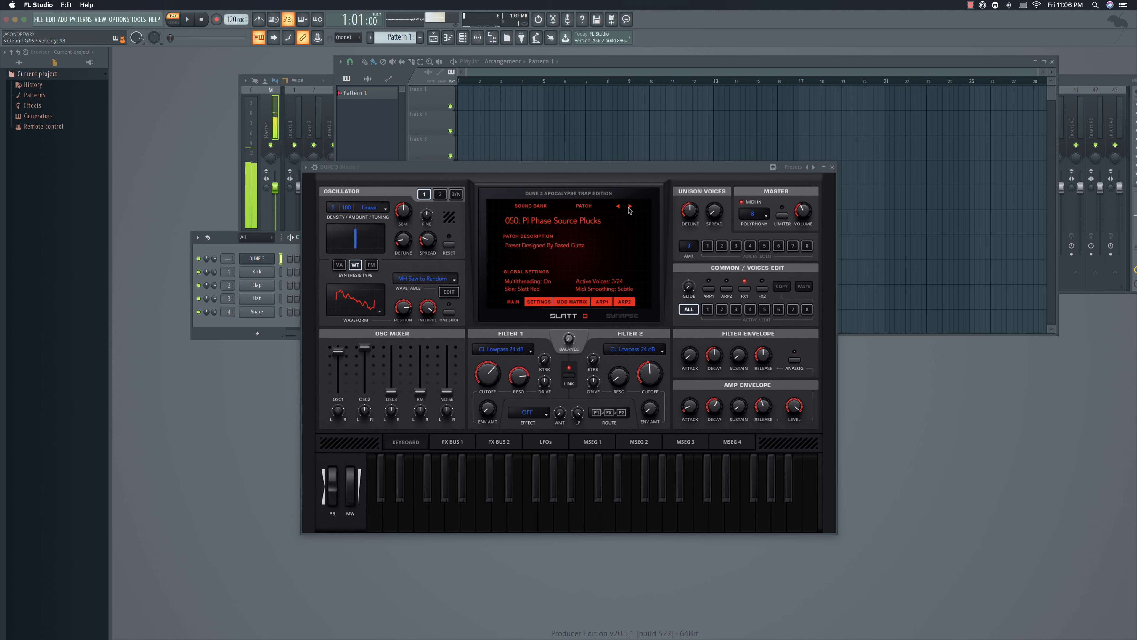
click(630, 207)
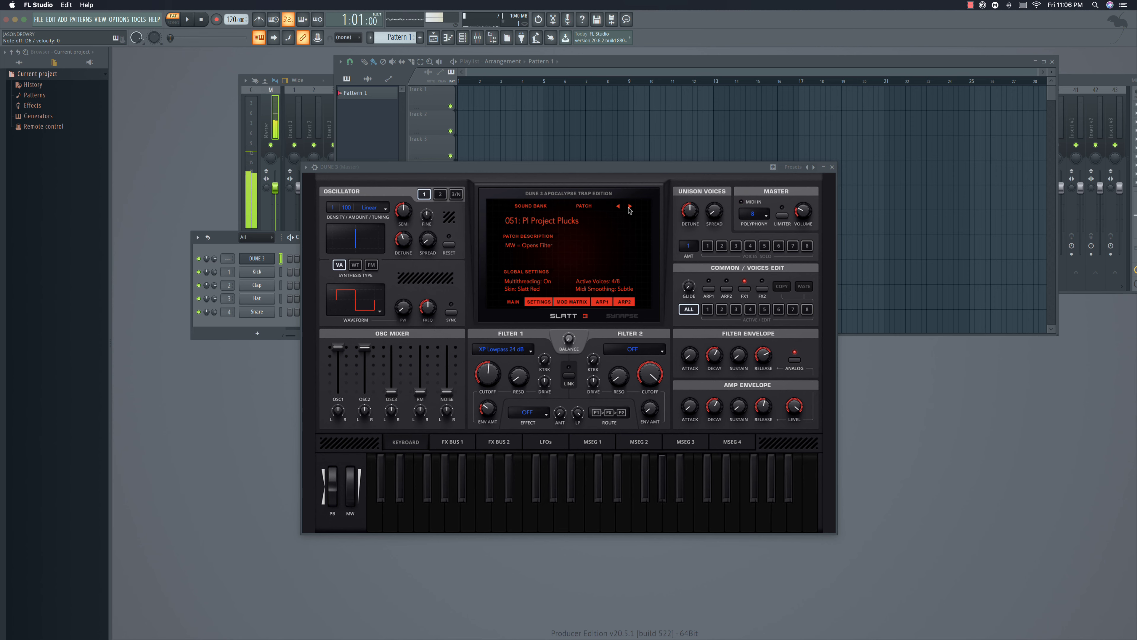
click(564, 219)
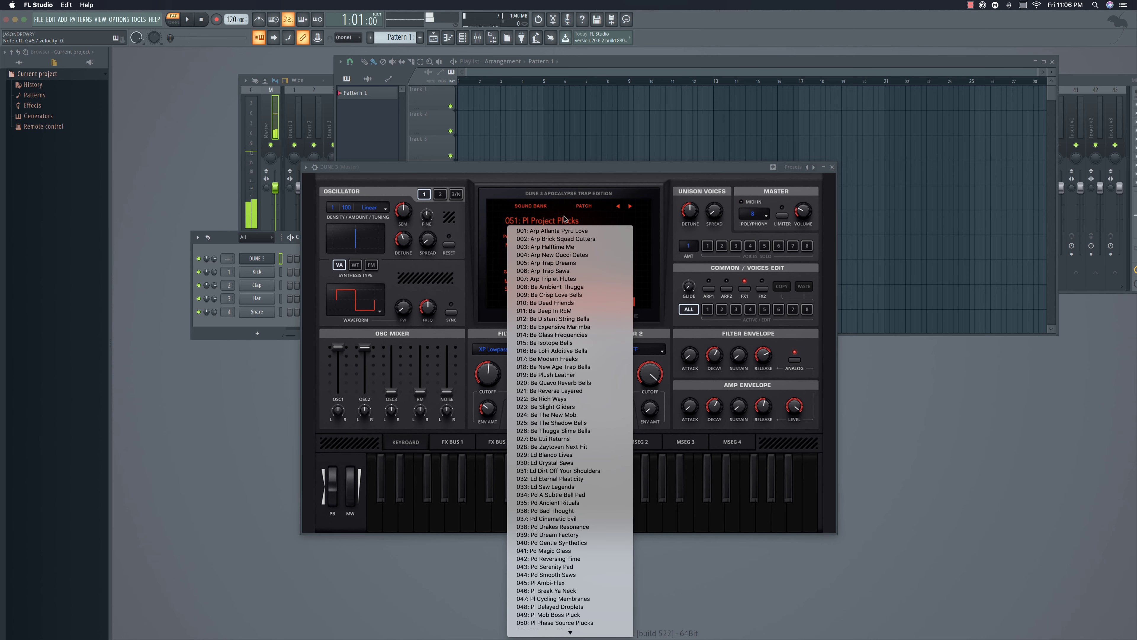
click(667, 167)
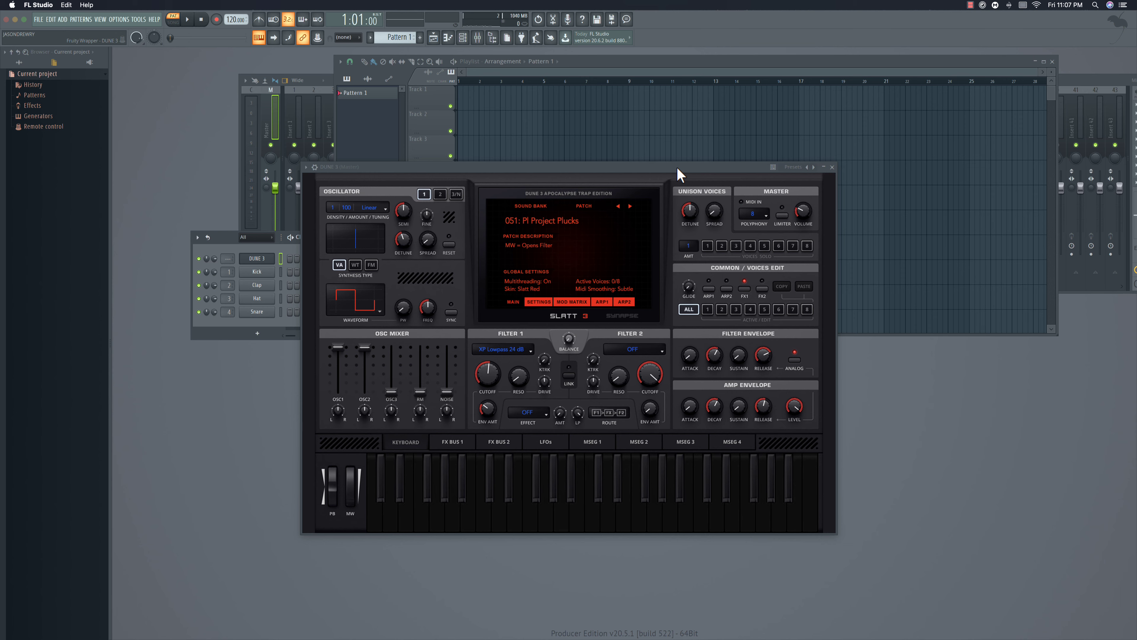
Switch DUNE 3 to the sound bank Slime Trap Producer 1.
click(547, 222)
click(539, 221)
click(538, 208)
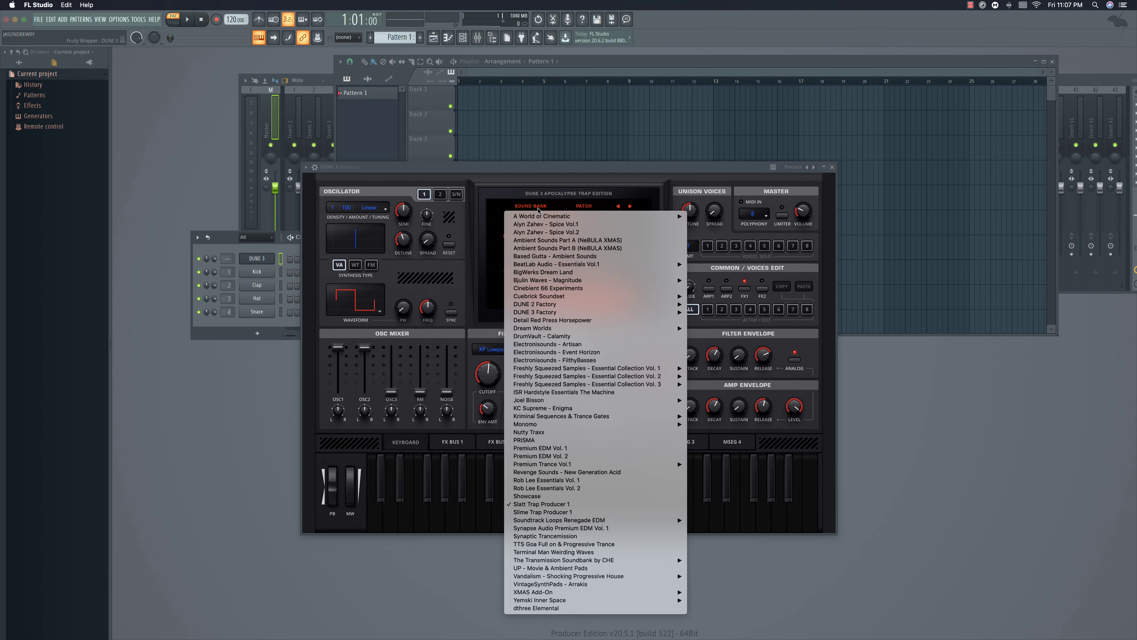
click(537, 513)
Load patch 008: Ba Trap Junky 808 and audition the bass patches in reverse order down to 005: Ba Saturated Sub Glider.
click(572, 222)
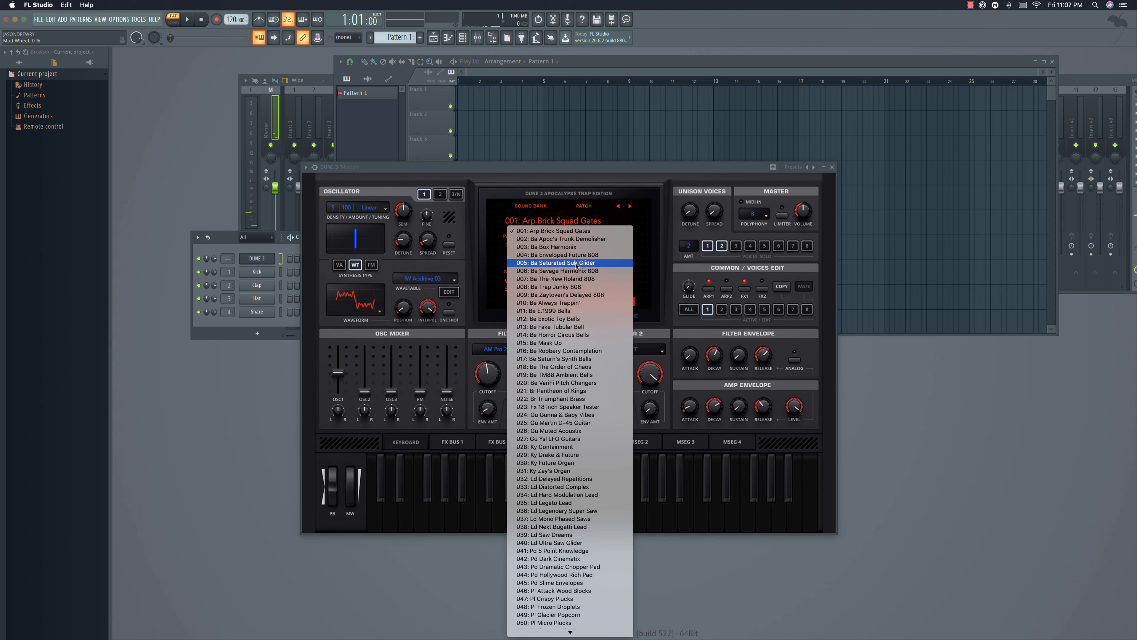
click(574, 290)
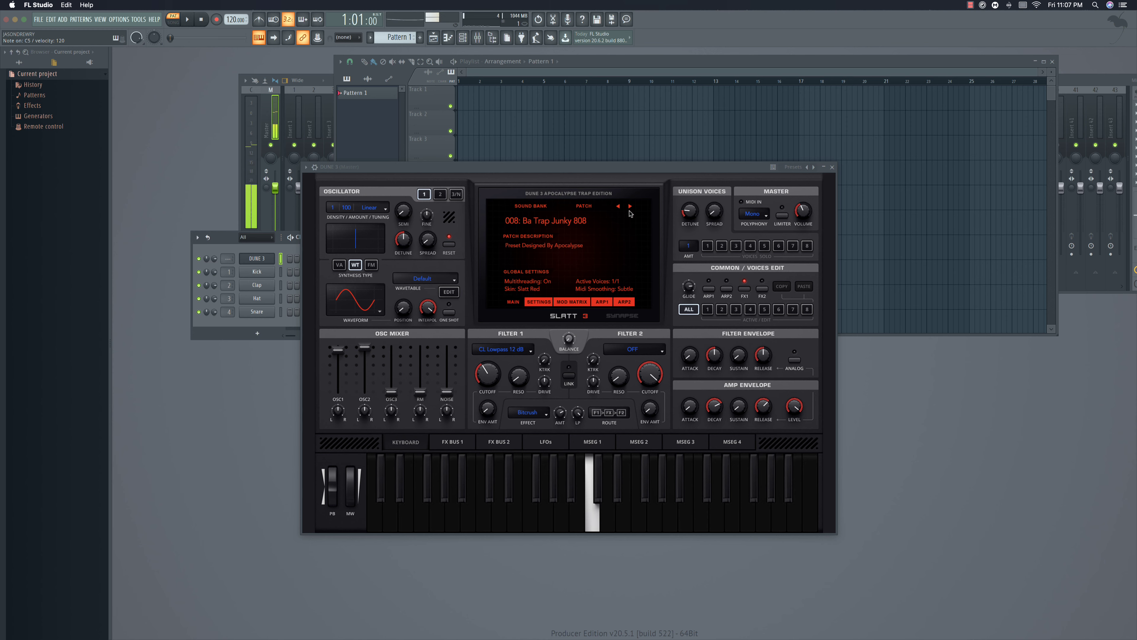
click(619, 206)
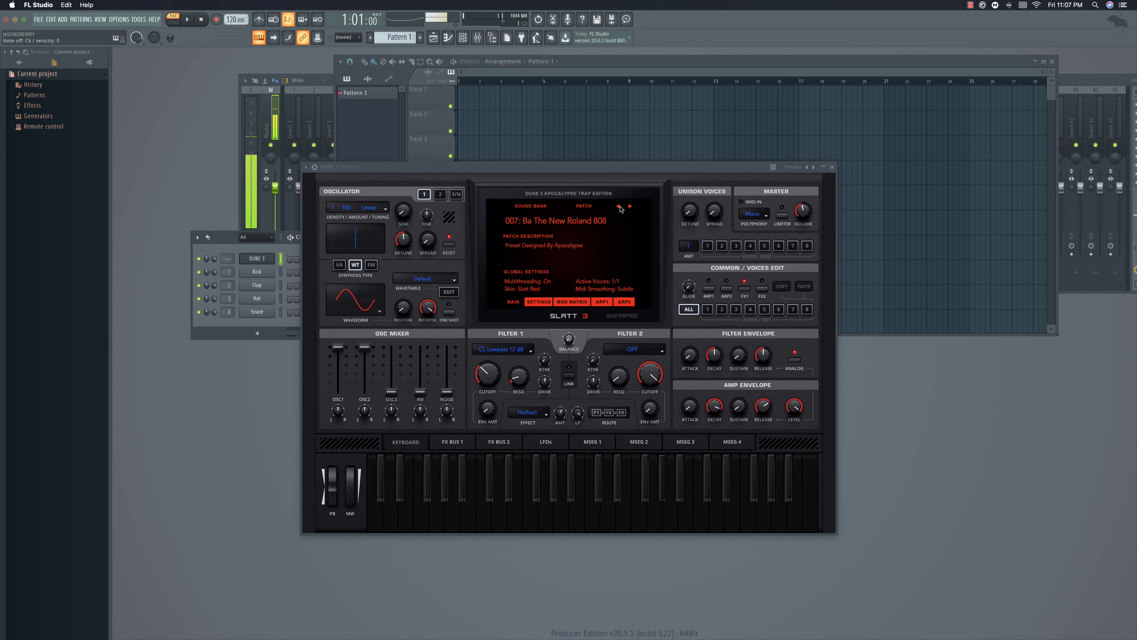
click(620, 207)
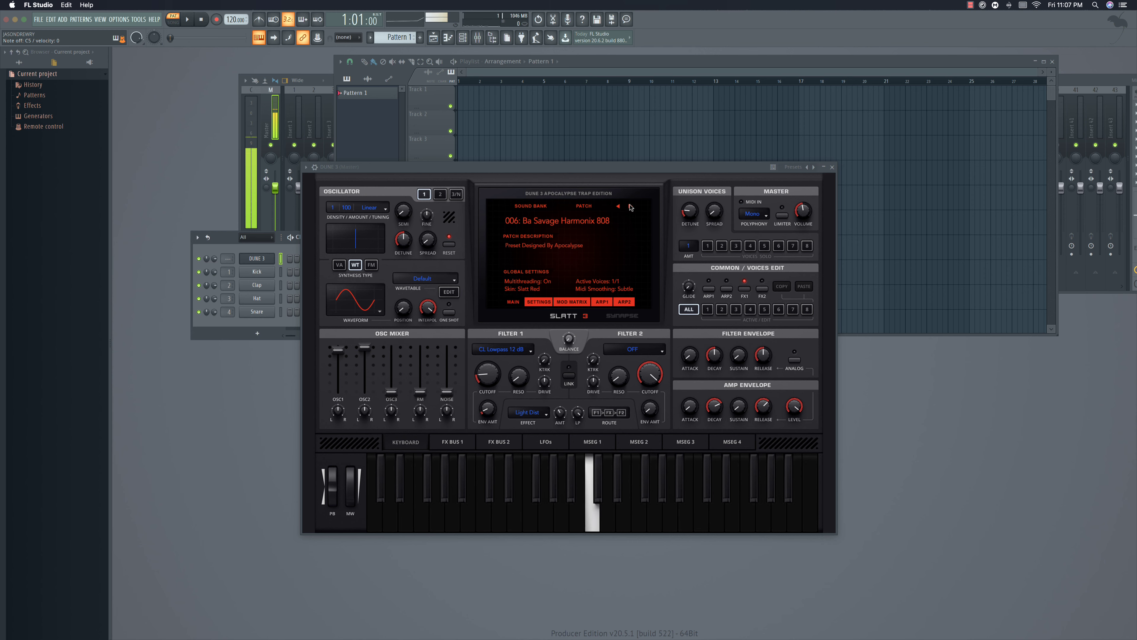
click(619, 207)
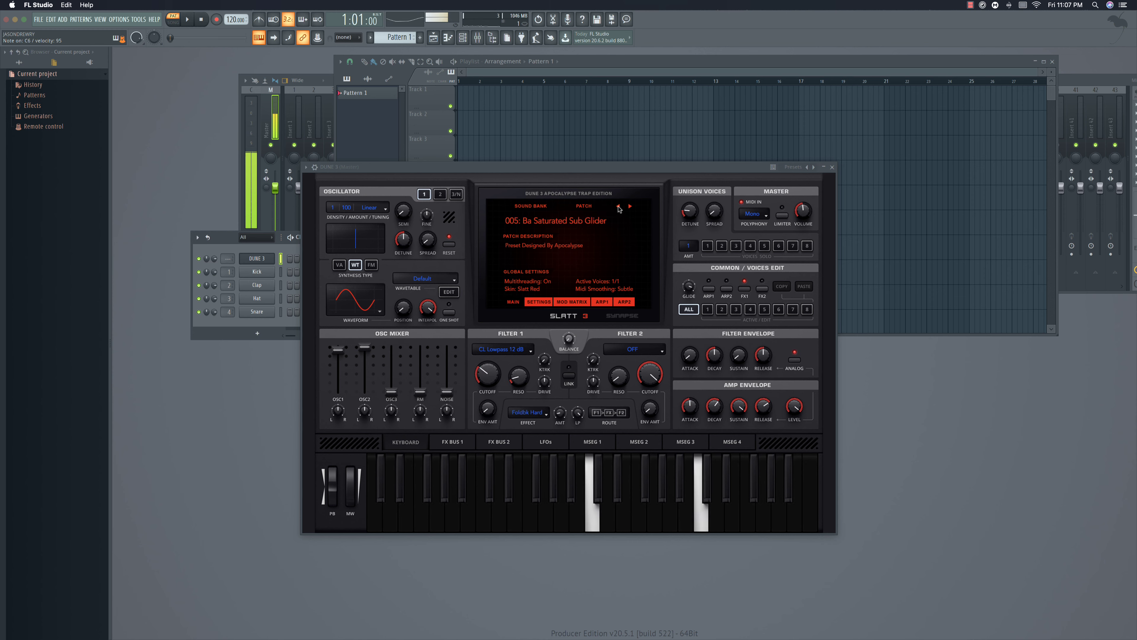